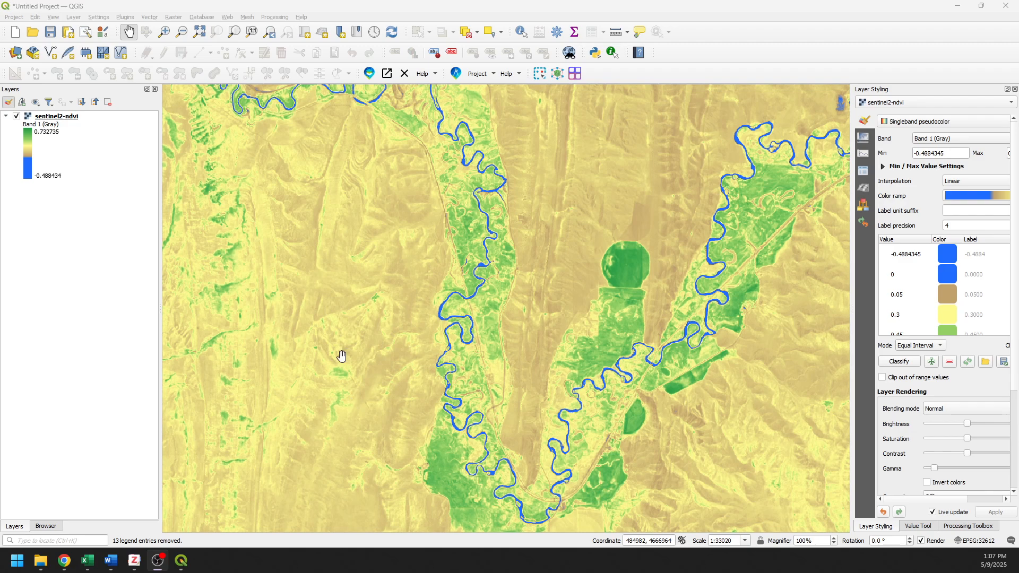
Step: Remove the sentinel2-ndvi layer from the project
{"action": "right_click", "coordinate": [63, 122]}
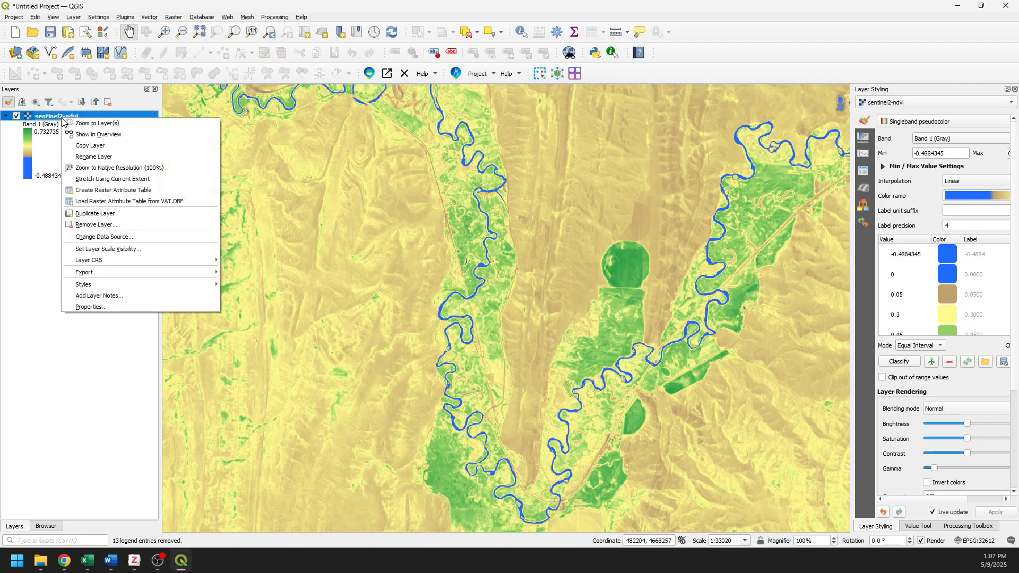
{"action": "left_click", "coordinate": [110, 224]}
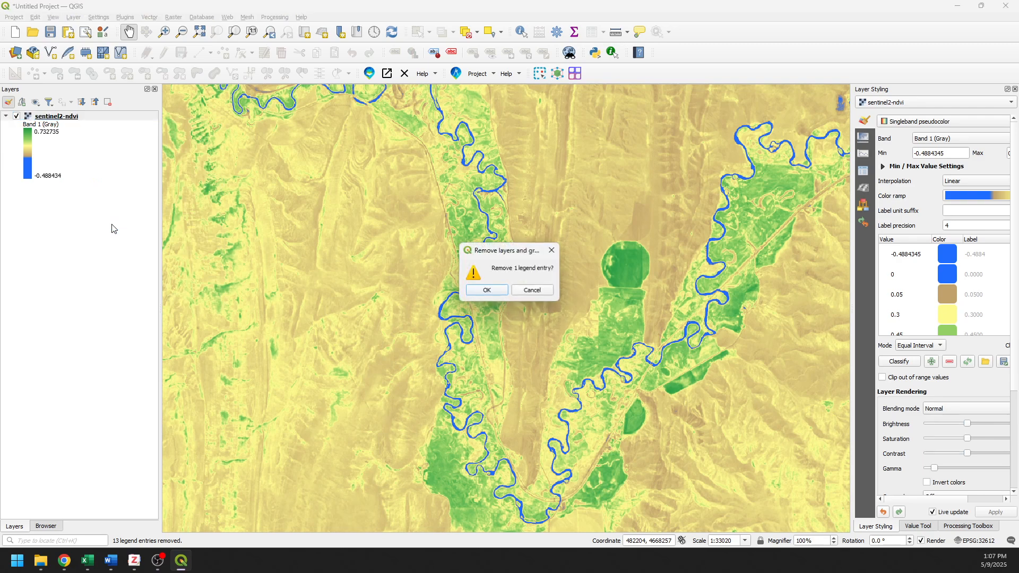
{"action": "left_click", "coordinate": [487, 290]}
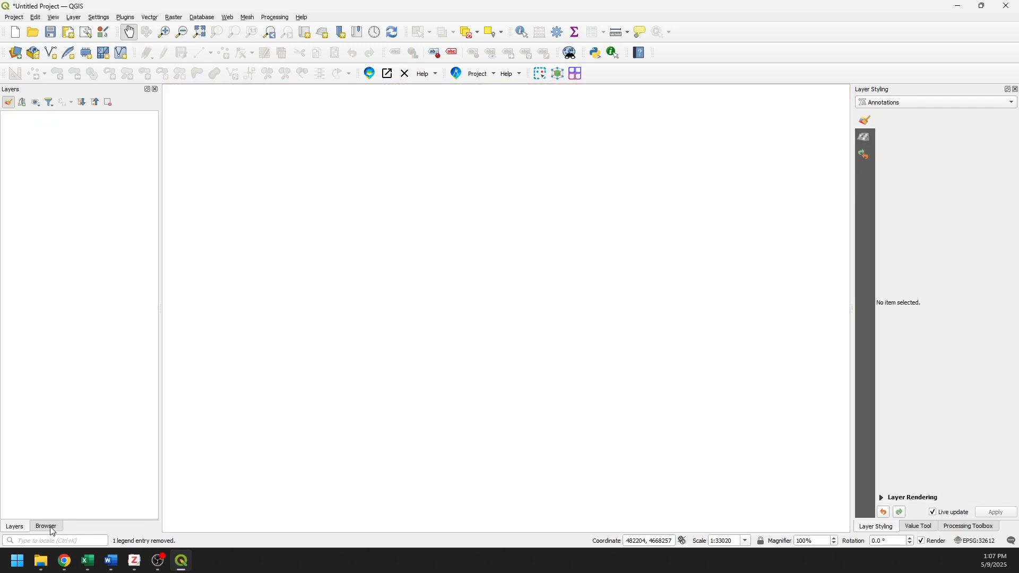
Step: Refresh the file browser and collapse the 20240623 scene inside sentinel2_l2a, widening the list enough to read the full scene folder names
{"action": "left_click", "coordinate": [50, 528]}
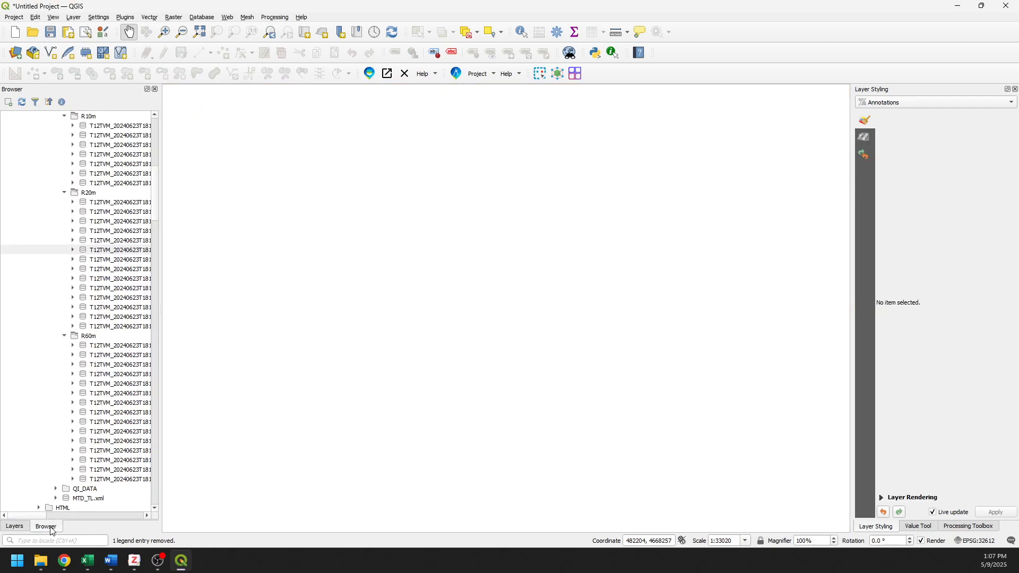
{"action": "left_click_drag", "start_coordinate": [159, 314], "coordinate": [225, 306]}
{"action": "scroll", "coordinate": [83, 295], "scroll_direction": "up", "scroll_amount": 3}
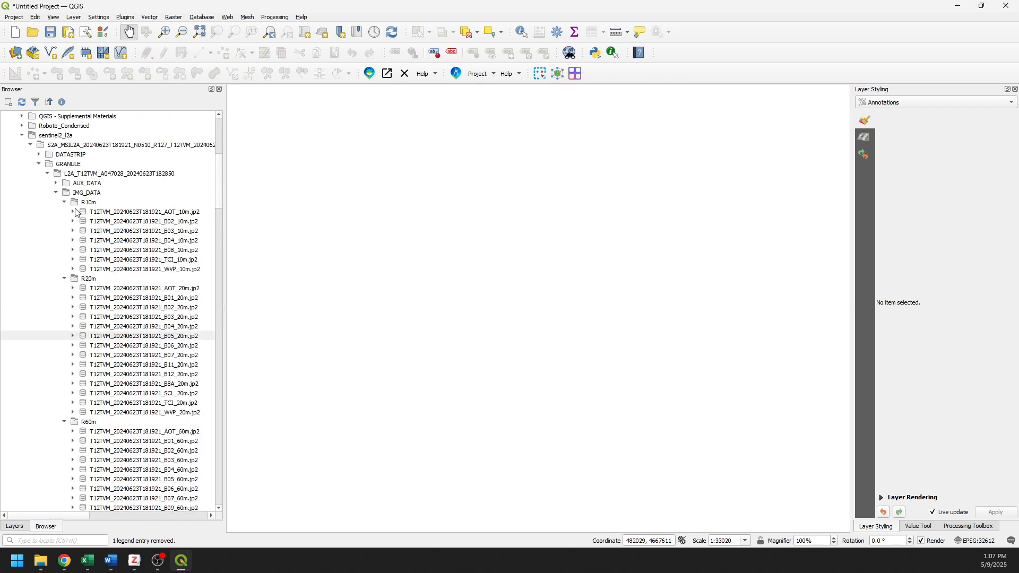
{"action": "left_click", "coordinate": [47, 174]}
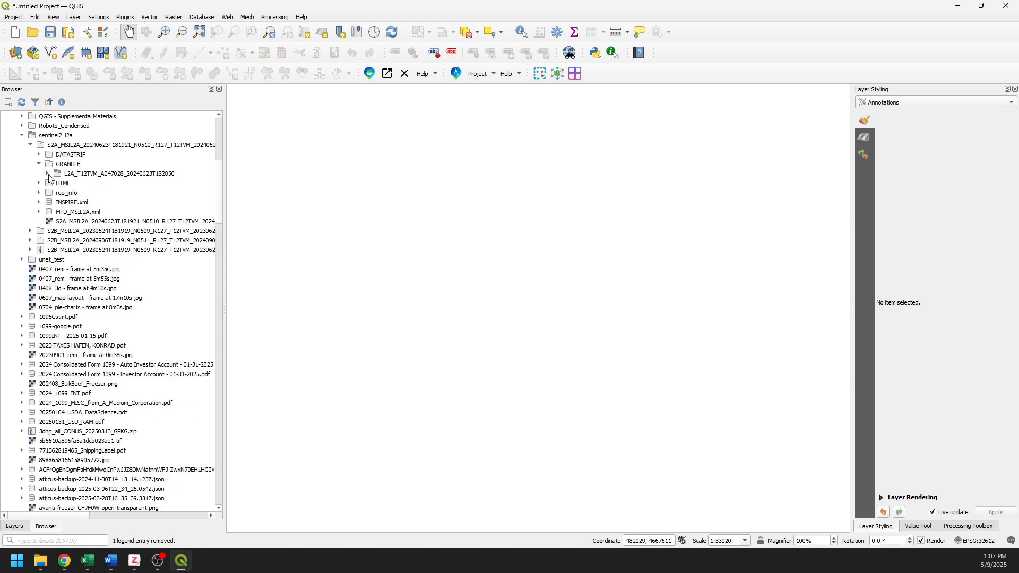
{"action": "left_click", "coordinate": [23, 102]}
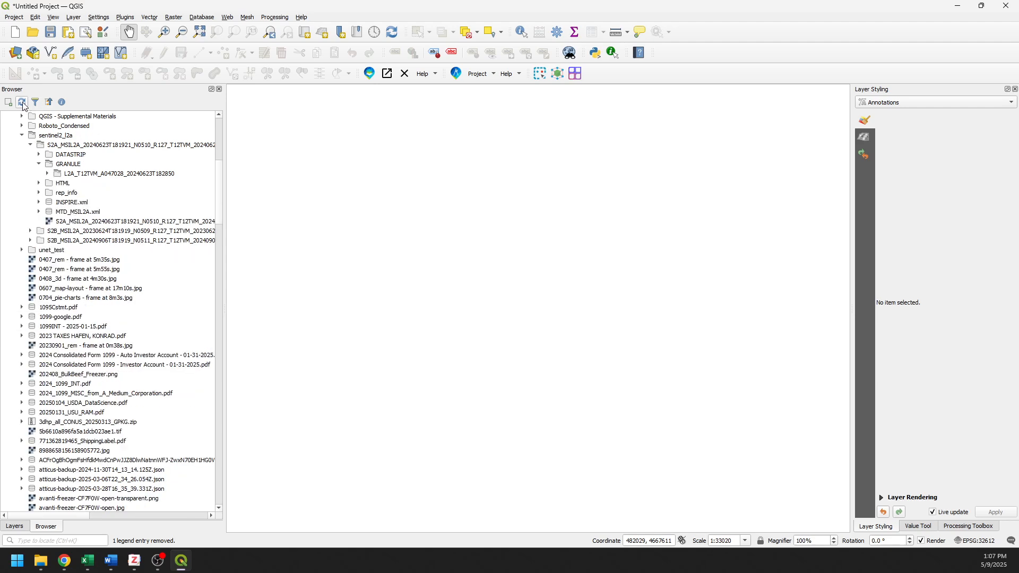
{"action": "left_click", "coordinate": [31, 145]}
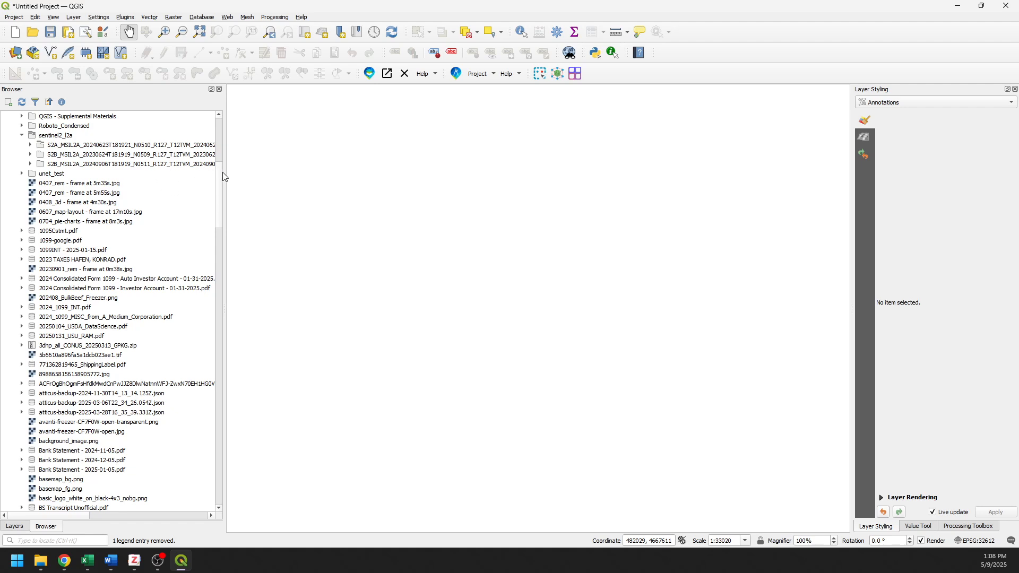
{"action": "left_click_drag", "start_coordinate": [224, 170], "coordinate": [266, 169]}
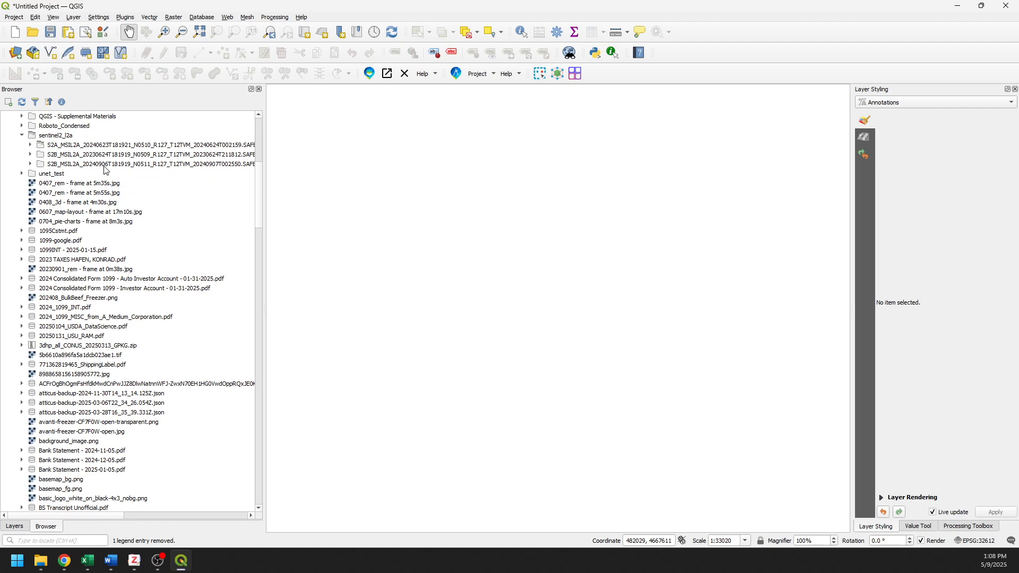
Step: Add the 20 m B8A and B11 bands of the S2A 20240623 scene to the map from its R20m folder
{"action": "left_click", "coordinate": [31, 144]}
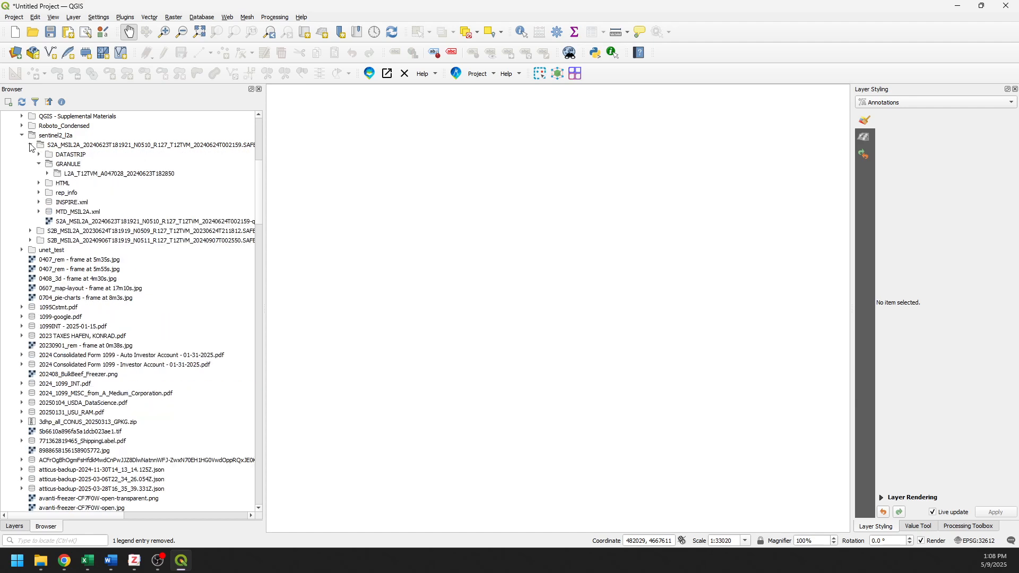
{"action": "left_click", "coordinate": [48, 174]}
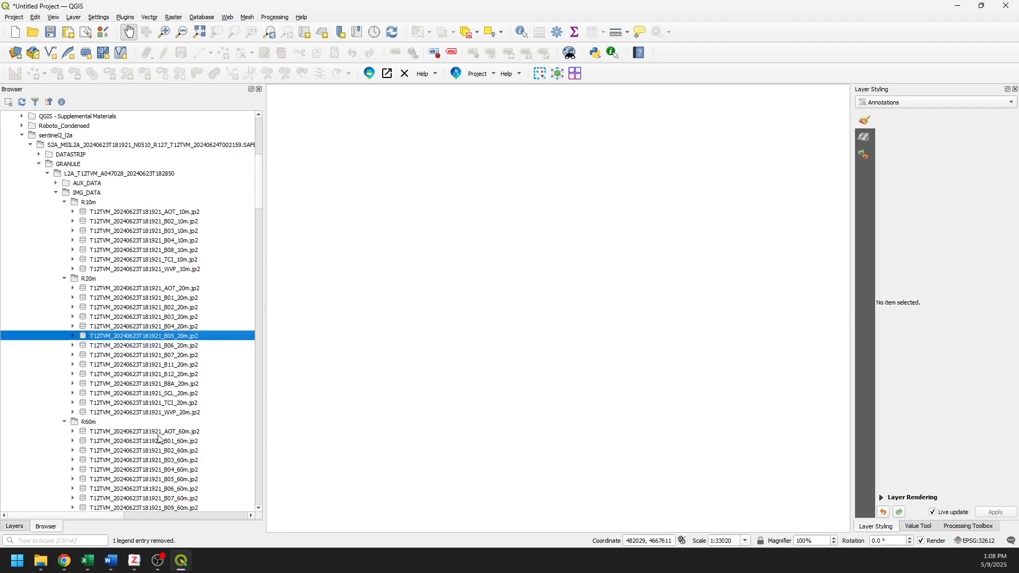
{"action": "scroll", "coordinate": [192, 430], "scroll_direction": "down", "scroll_amount": 2}
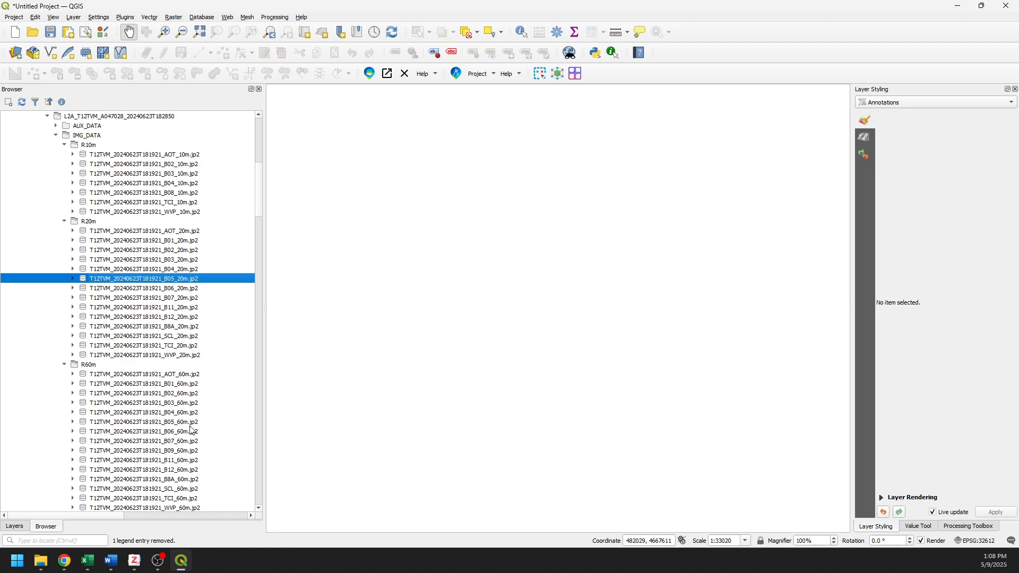
{"action": "scroll", "coordinate": [192, 430], "scroll_direction": "down", "scroll_amount": 1}
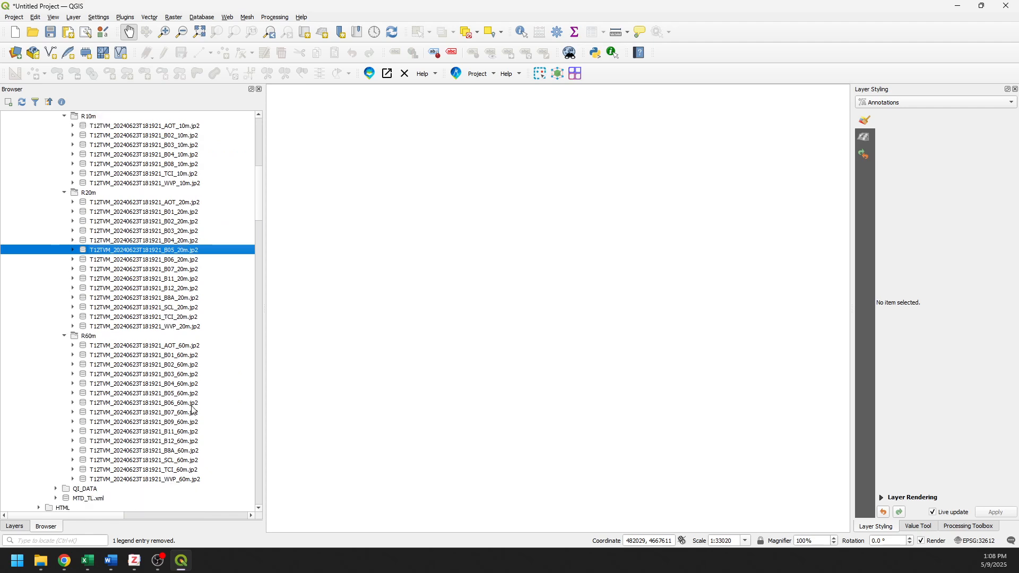
{"action": "scroll", "coordinate": [192, 411], "scroll_direction": "up", "scroll_amount": 2}
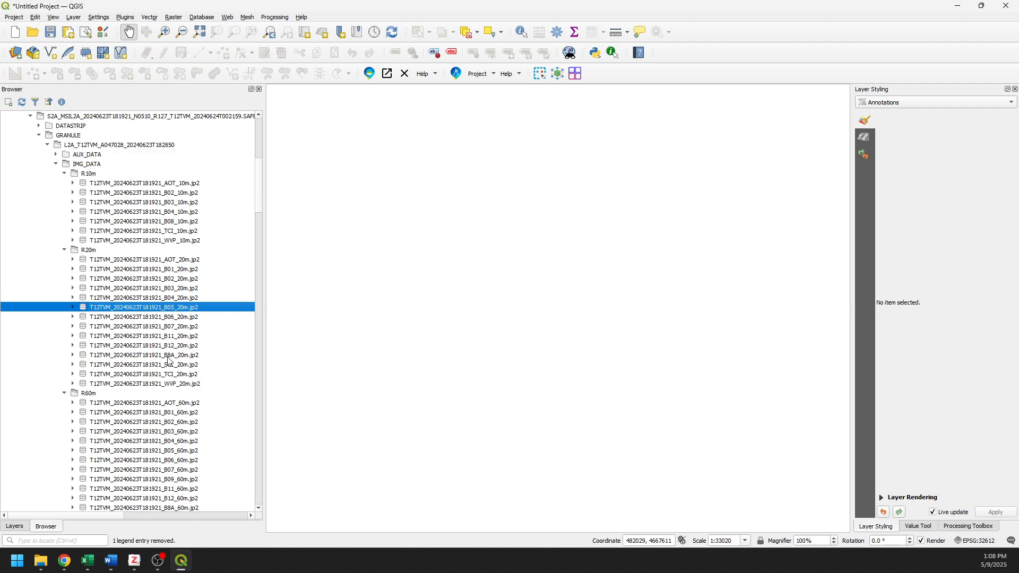
{"action": "left_click_drag", "start_coordinate": [168, 356], "coordinate": [438, 318]}
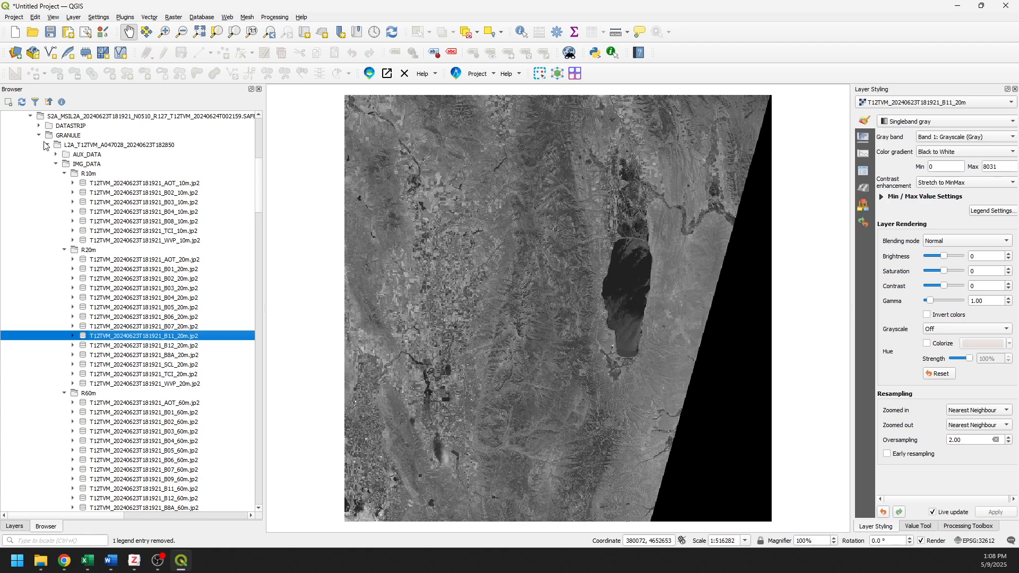
{"action": "left_click", "coordinate": [31, 116]}
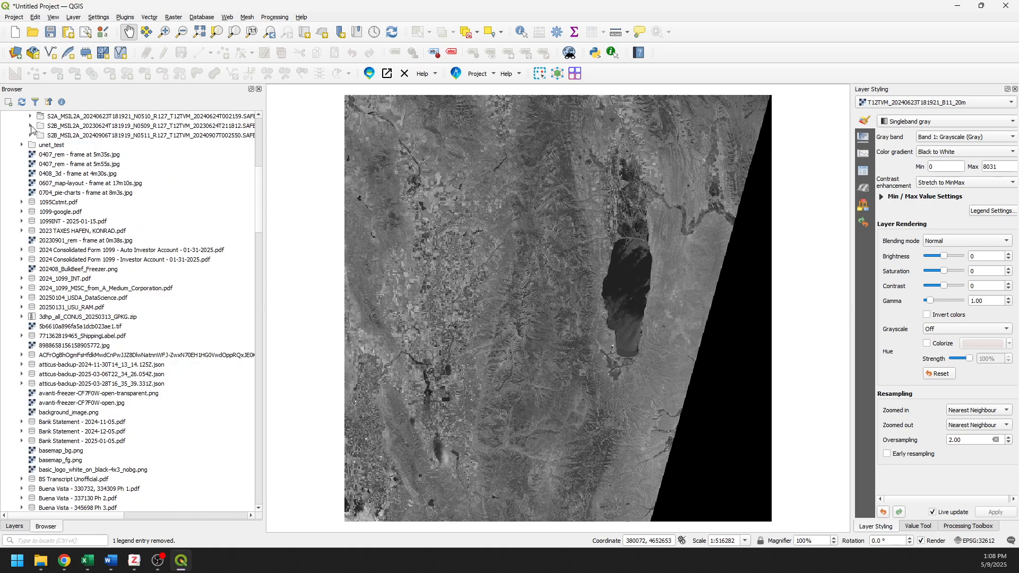
Step: Add the 20 m B8A and B11 bands of the S2B 20230624 scene to the map from its R20m folder
{"action": "left_click", "coordinate": [30, 126]}
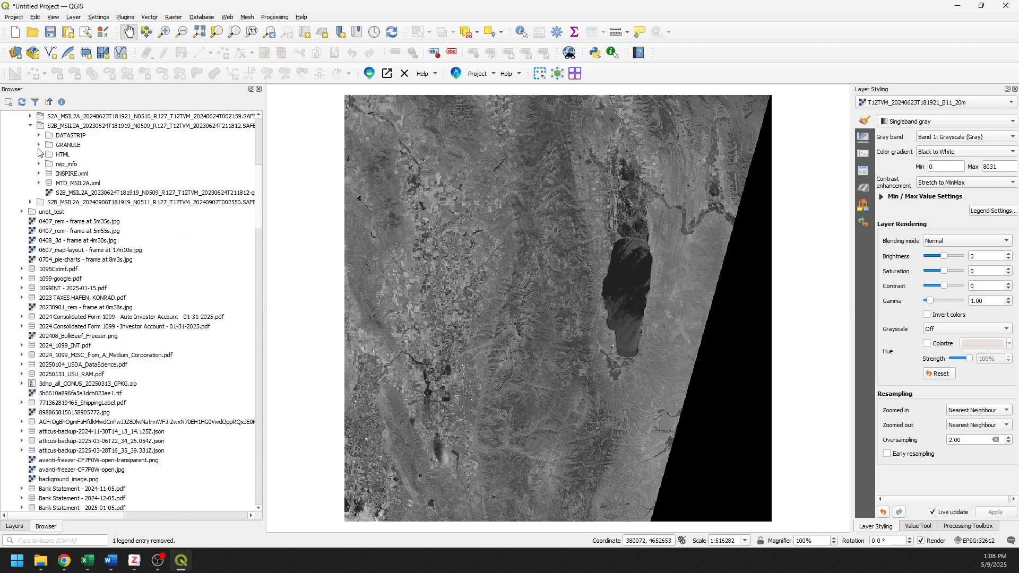
{"action": "left_click", "coordinate": [39, 144]}
{"action": "left_click", "coordinate": [47, 155]}
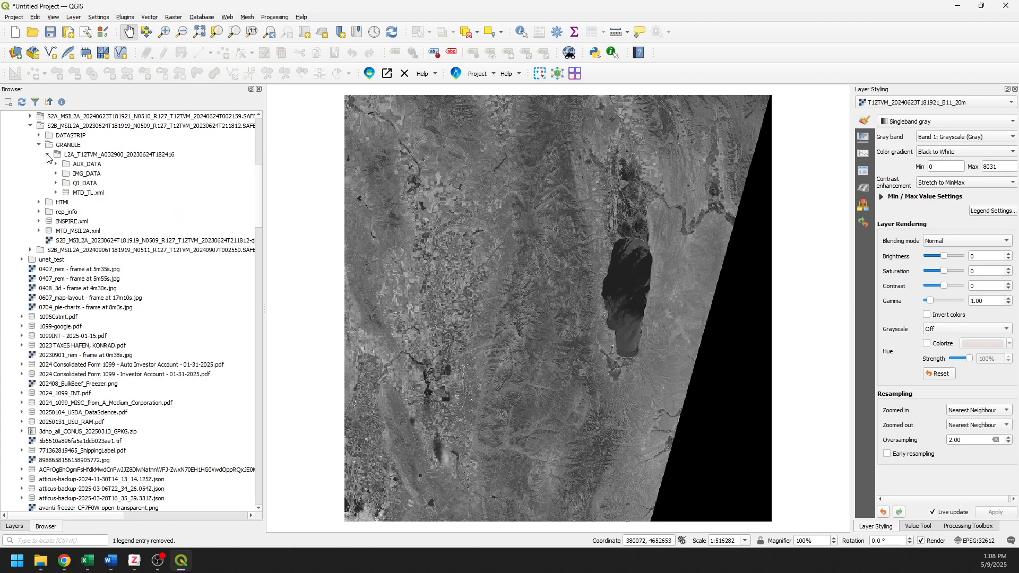
{"action": "left_click", "coordinate": [56, 174], "text": "shift"}
{"action": "left_click", "coordinate": [64, 193]}
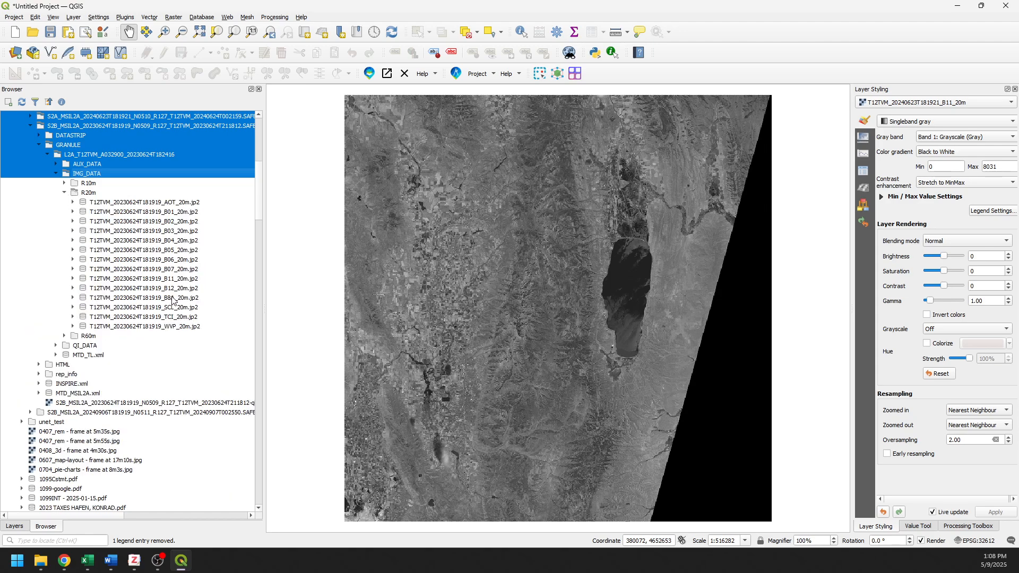
{"action": "left_click_drag", "start_coordinate": [174, 300], "coordinate": [493, 297]}
{"action": "left_click_drag", "start_coordinate": [164, 280], "coordinate": [497, 281]}
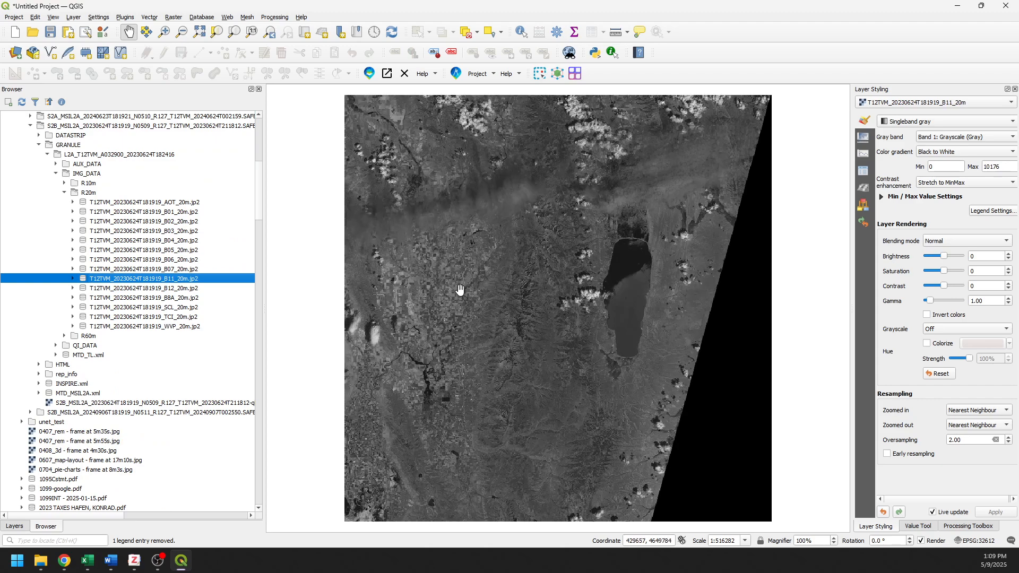
{"action": "left_click", "coordinate": [30, 126]}
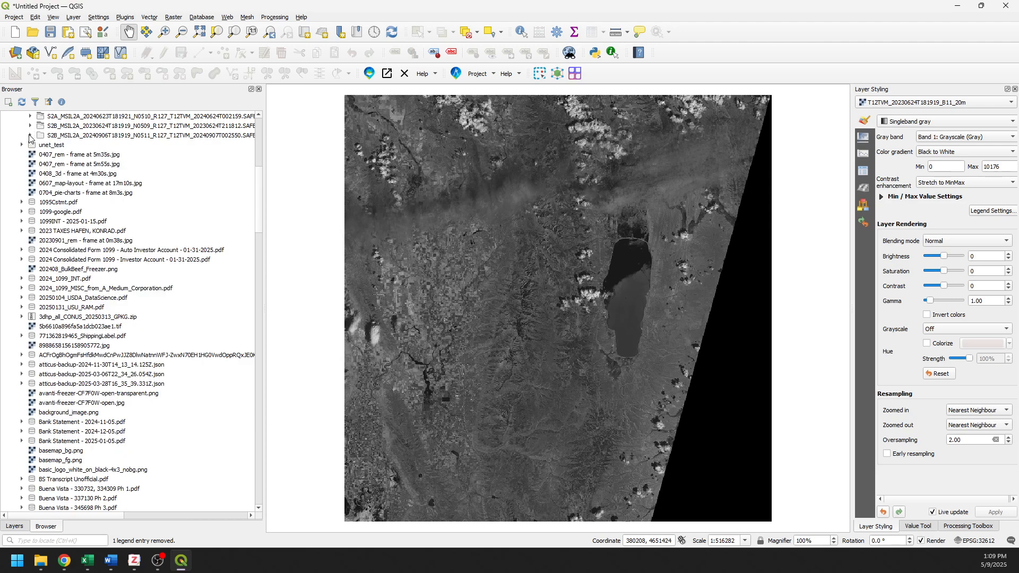
Step: Add the 20 m B8A and B11 bands of the S2B 20240906 scene to the map from its R20m folder
{"action": "left_click", "coordinate": [30, 135]}
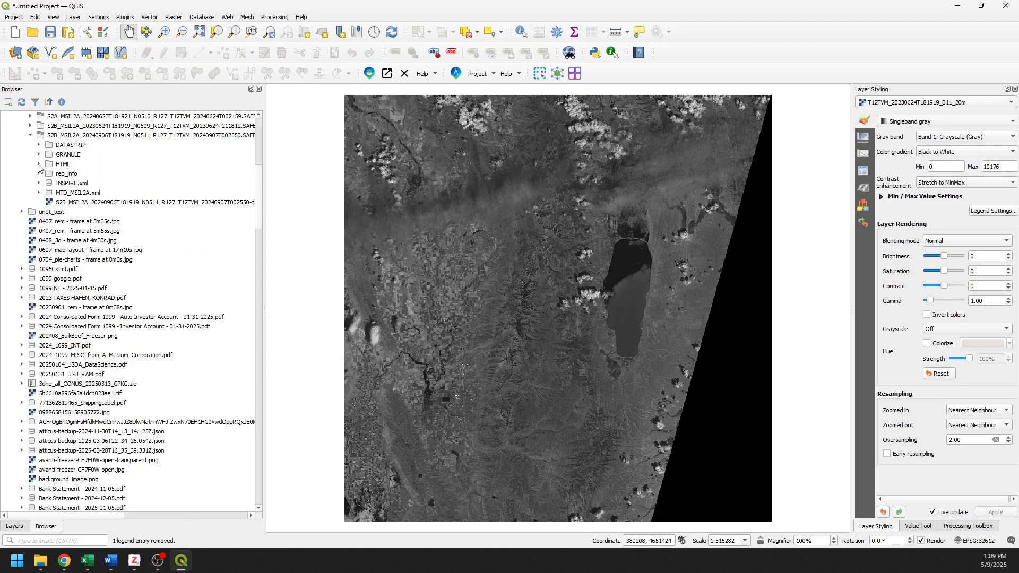
{"action": "left_click", "coordinate": [38, 154]}
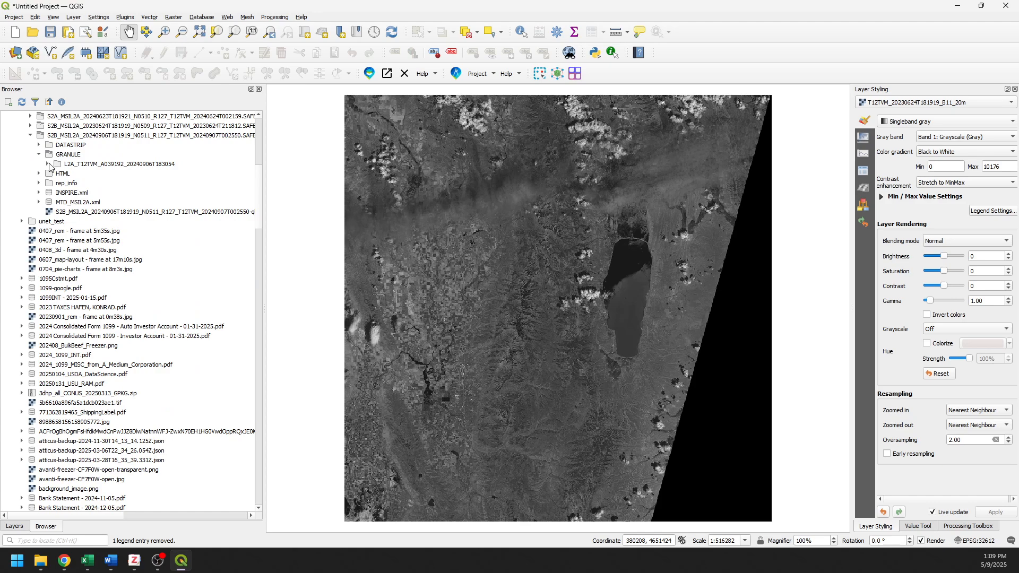
{"action": "left_click", "coordinate": [47, 165]}
{"action": "left_click", "coordinate": [55, 184]}
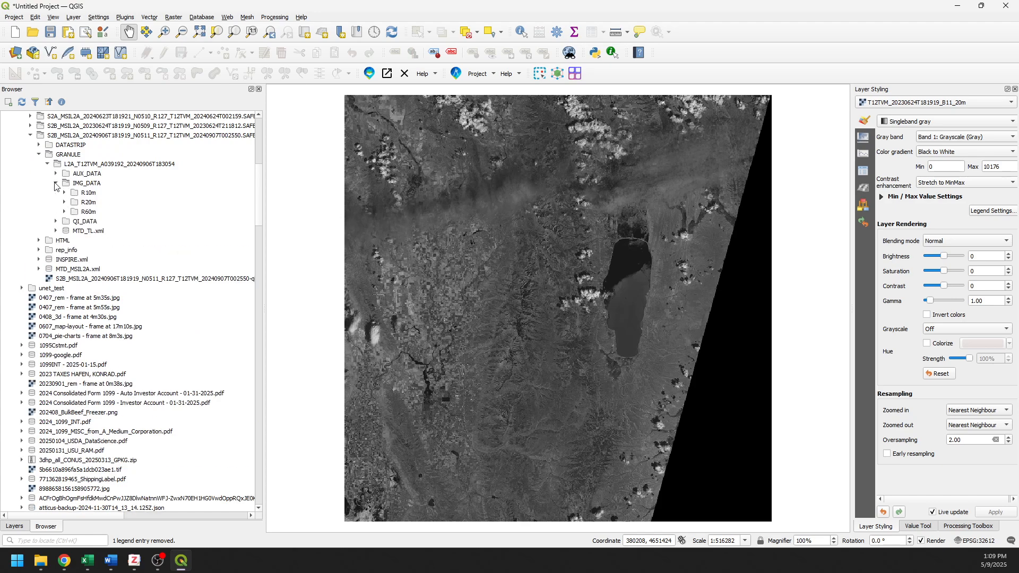
{"action": "left_click", "coordinate": [65, 202]}
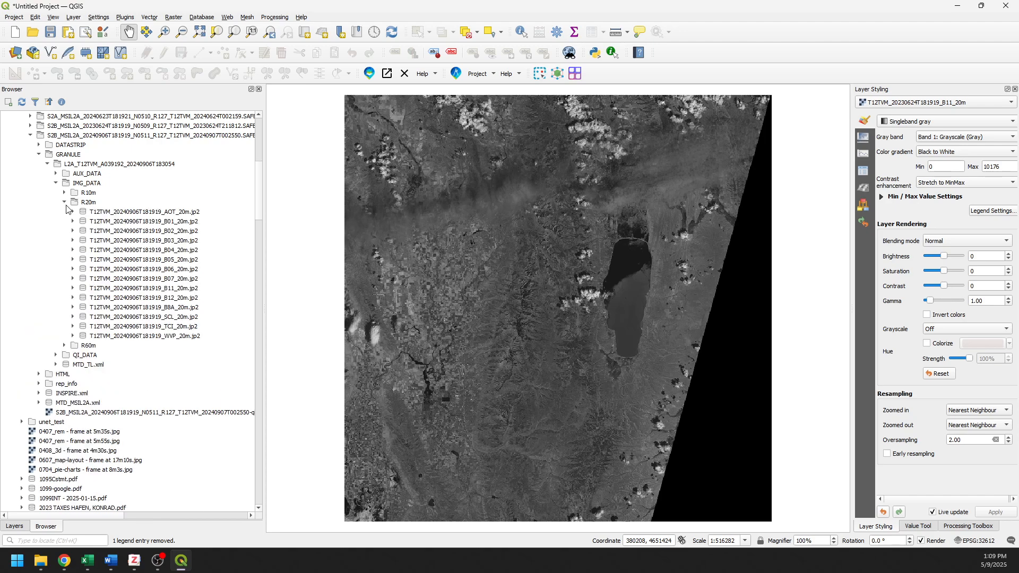
{"action": "left_click_drag", "start_coordinate": [178, 307], "coordinate": [448, 313]}
{"action": "left_click_drag", "start_coordinate": [178, 289], "coordinate": [507, 292]}
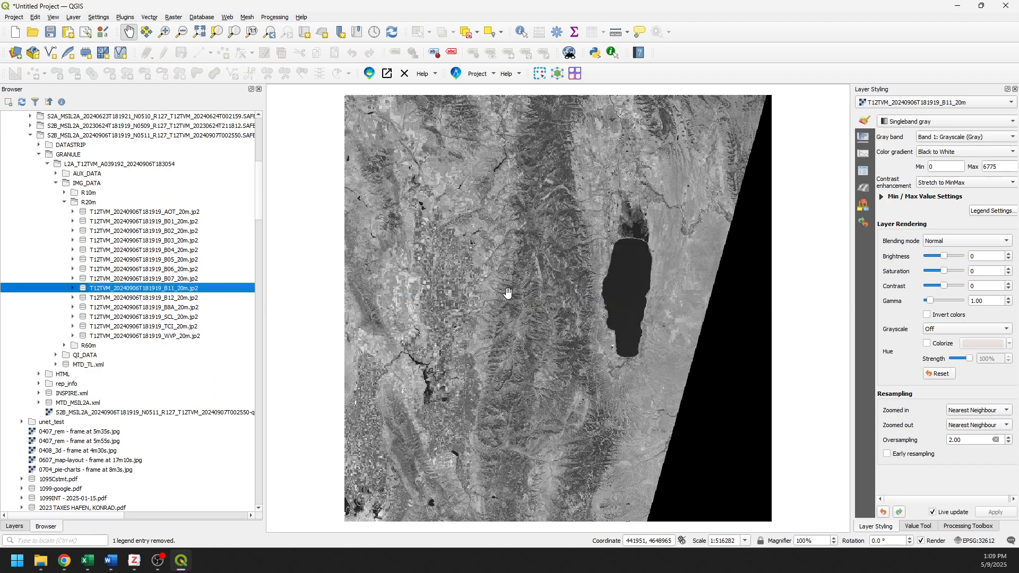
{"action": "left_click", "coordinate": [31, 136]}
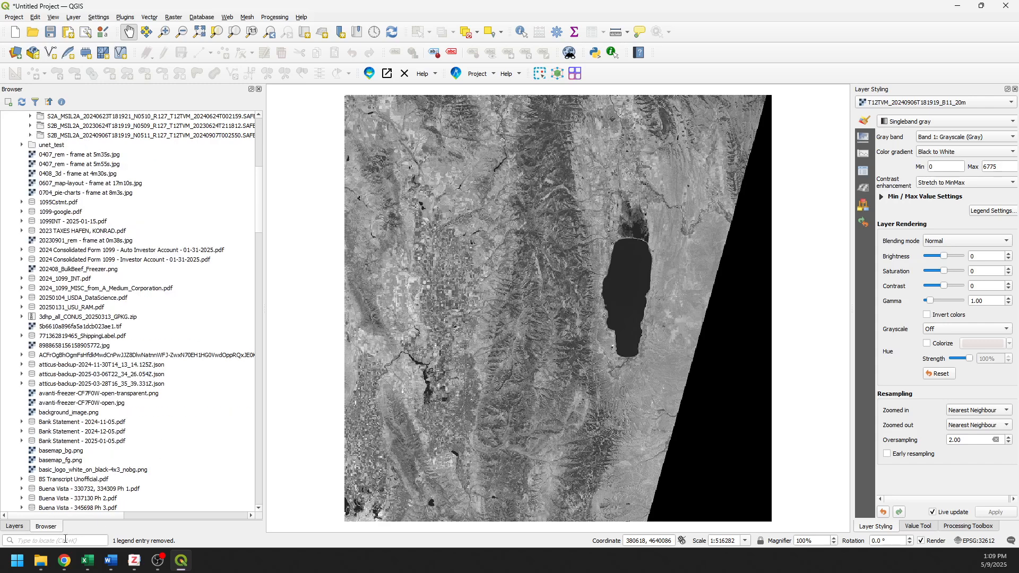
Step: Collapse the legends of all six Sentinel-2 band layers in the layer list and clear the layer selection
{"action": "left_click", "coordinate": [16, 526]}
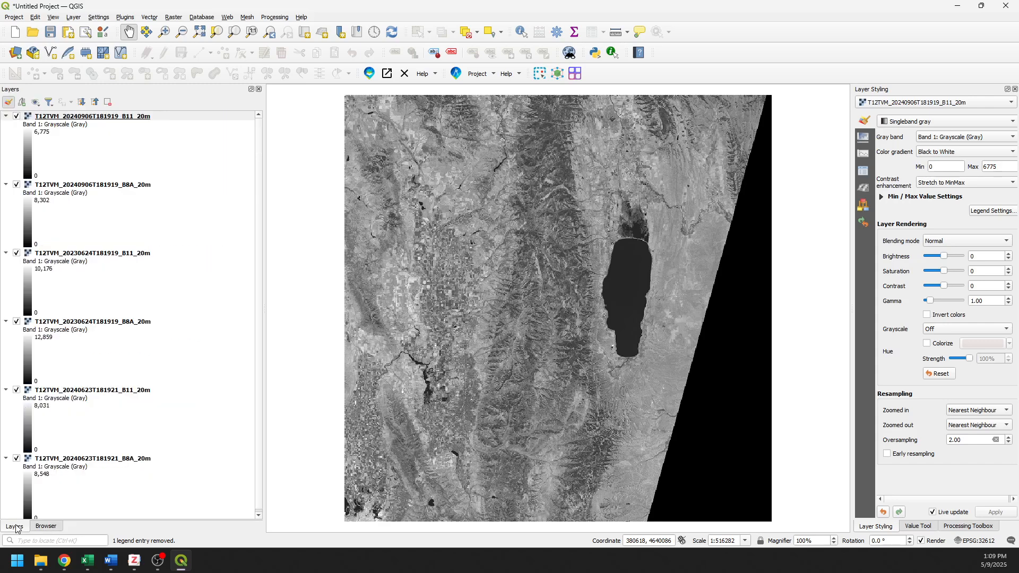
{"action": "left_click", "coordinate": [5, 116]}
{"action": "left_click", "coordinate": [6, 126]}
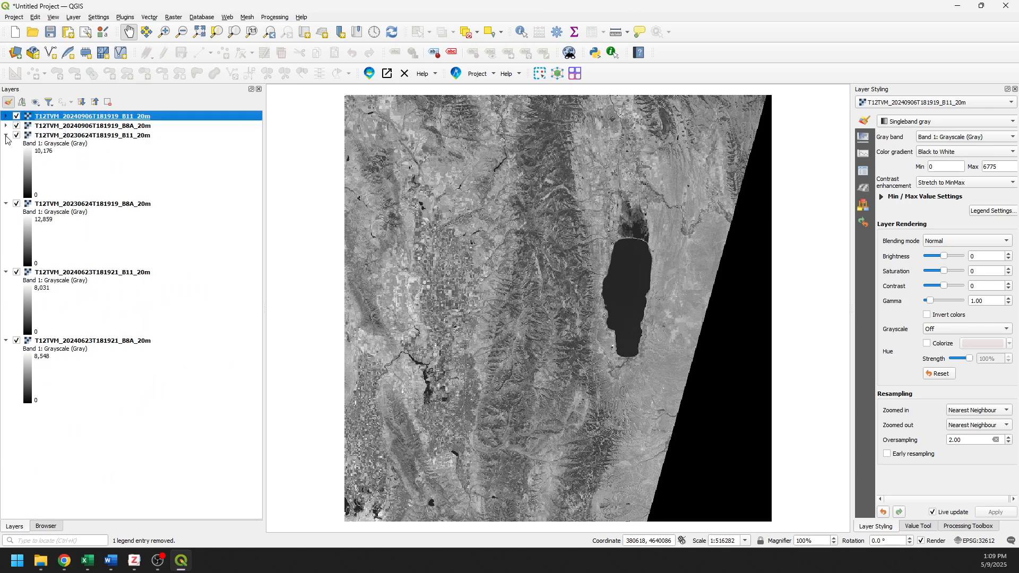
{"action": "left_click", "coordinate": [6, 136]}
{"action": "left_click", "coordinate": [5, 145]}
{"action": "left_click", "coordinate": [6, 154]}
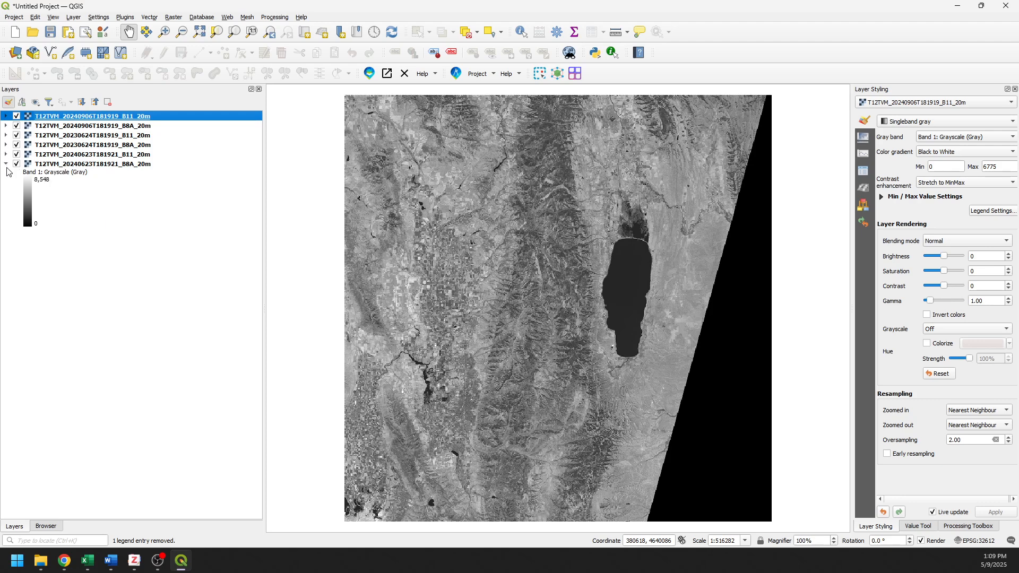
{"action": "left_click", "coordinate": [5, 164]}
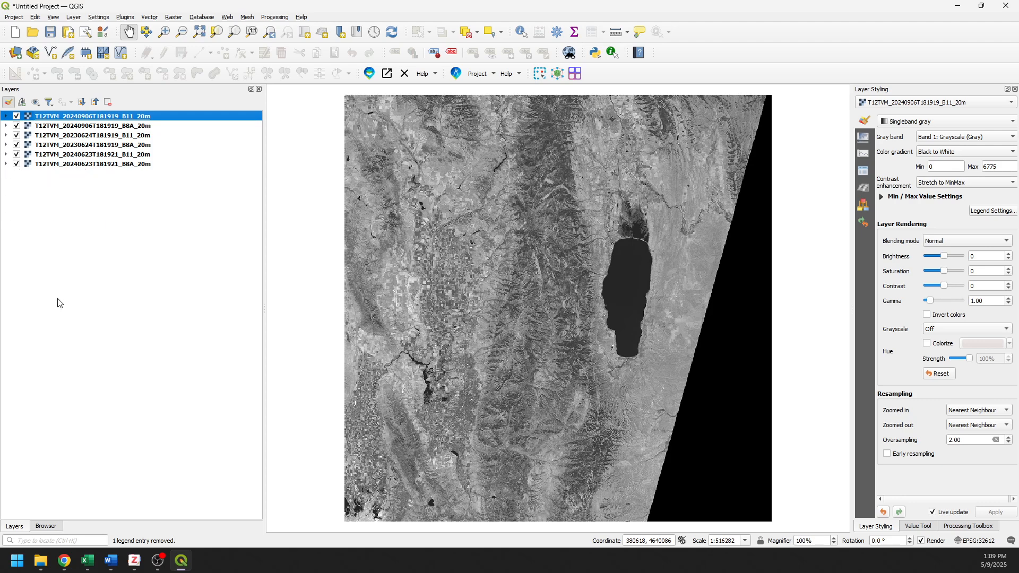
{"action": "left_click", "coordinate": [191, 302]}
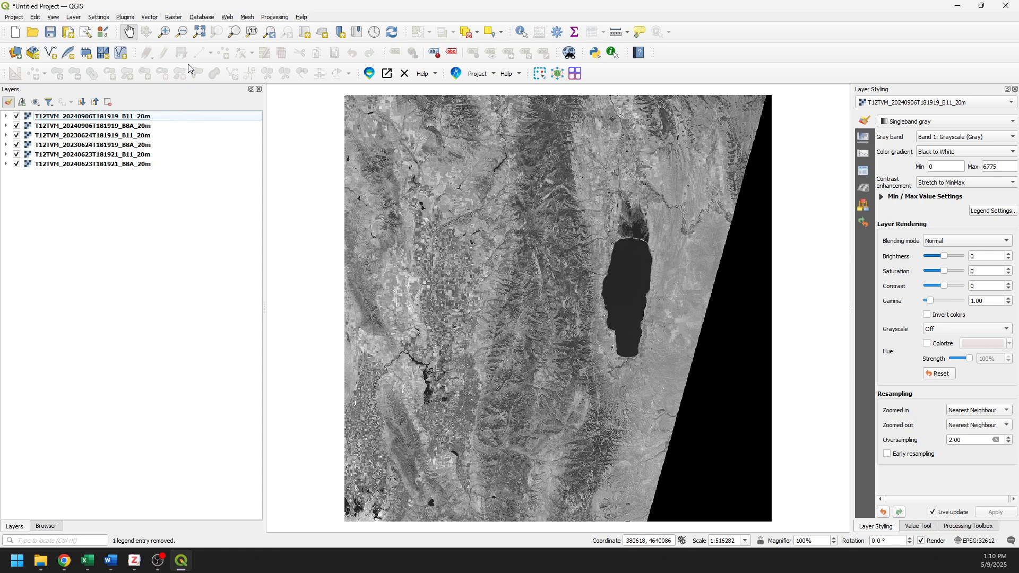
Step: Start a Raster Calculator expression with the empty normalized-difference template (-) / (+)
{"action": "left_click", "coordinate": [173, 17]}
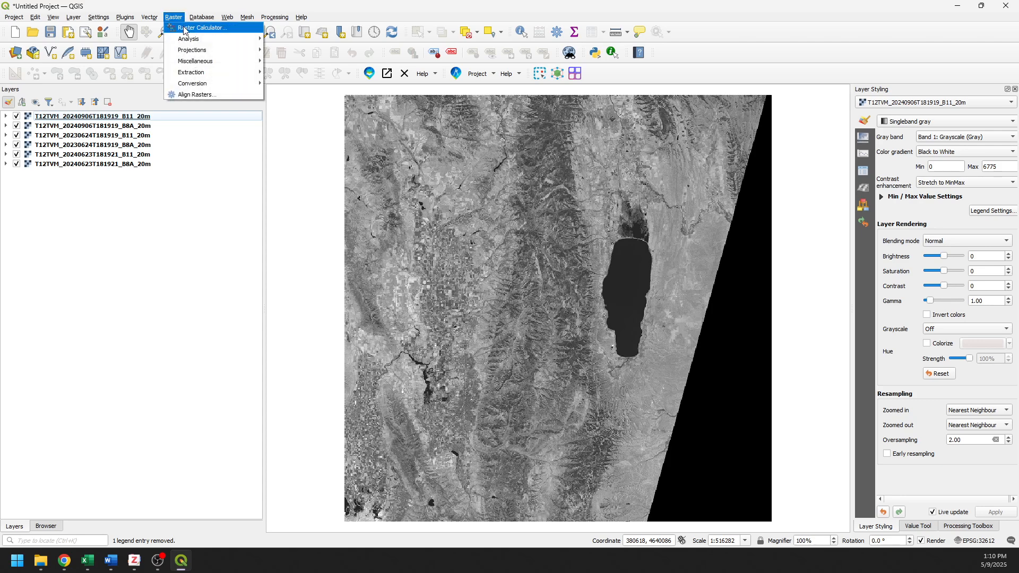
{"action": "left_click", "coordinate": [185, 27]}
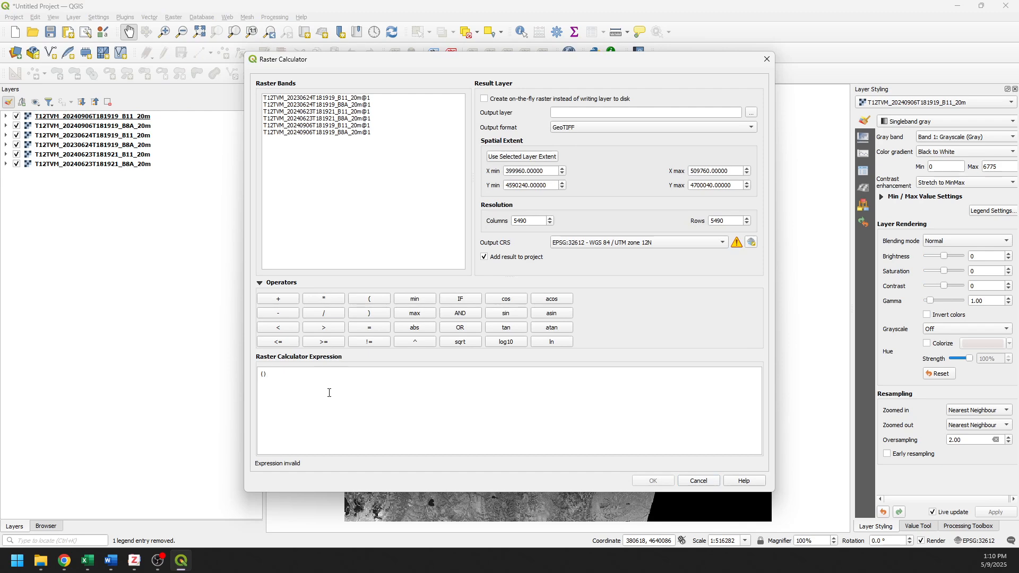
{"action": "type", "text": "-"}
{"action": "type", "text": "+"}
Step: Complete the expression as (B8A - B11) / (B8A + B11) using the 20 m bands of the 20230624 scene
{"action": "double_click", "coordinate": [325, 105]}
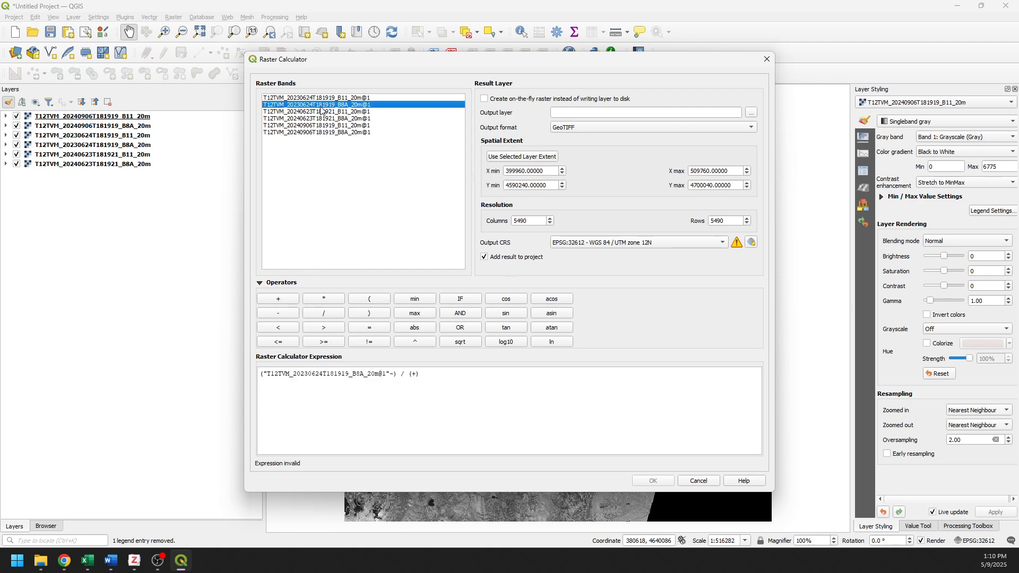
{"action": "left_click", "coordinate": [393, 373]}
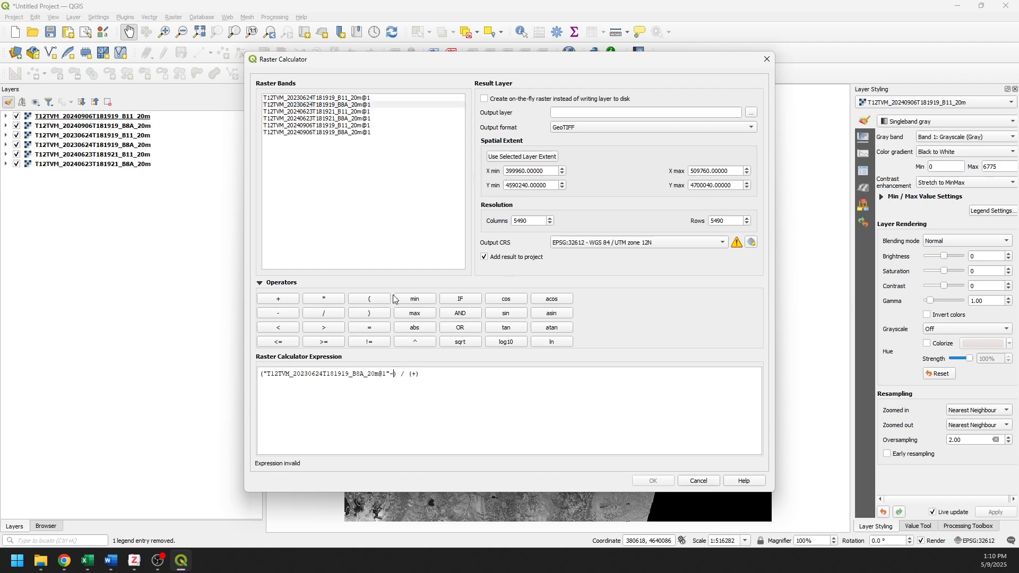
{"action": "double_click", "coordinate": [303, 99]}
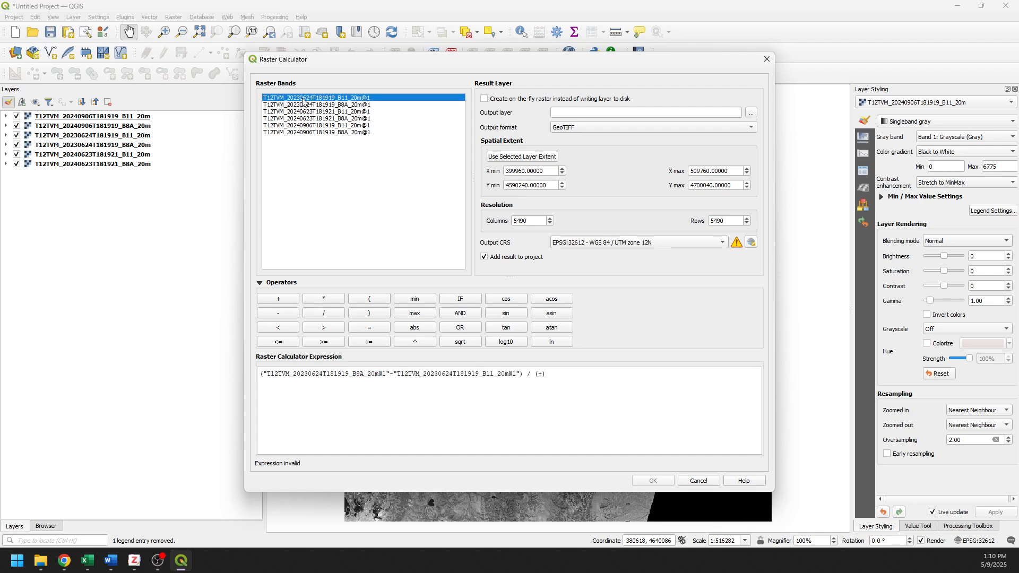
{"action": "left_click", "coordinate": [538, 374]}
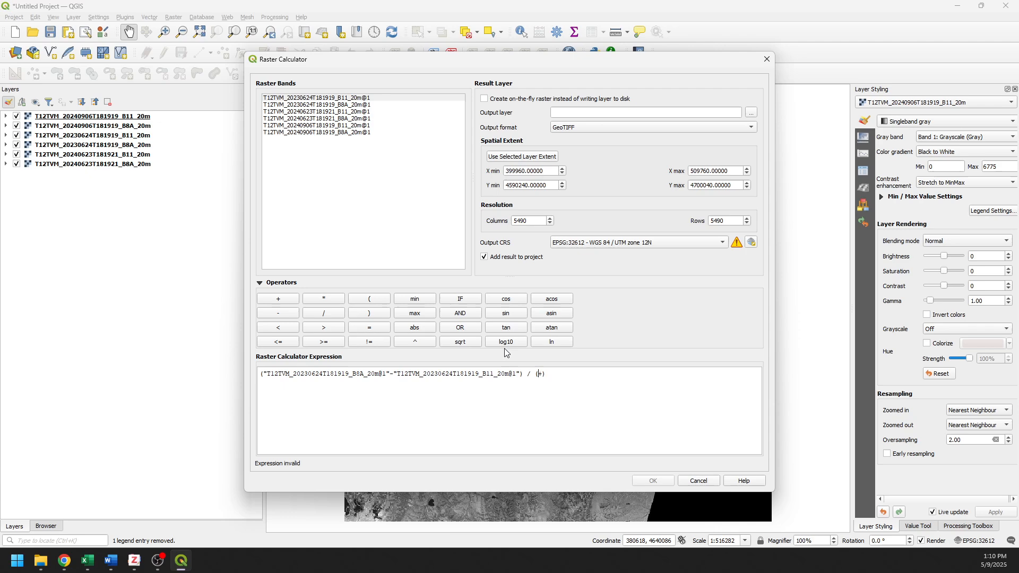
{"action": "left_click", "coordinate": [312, 106]}
{"action": "double_click", "coordinate": [312, 106]}
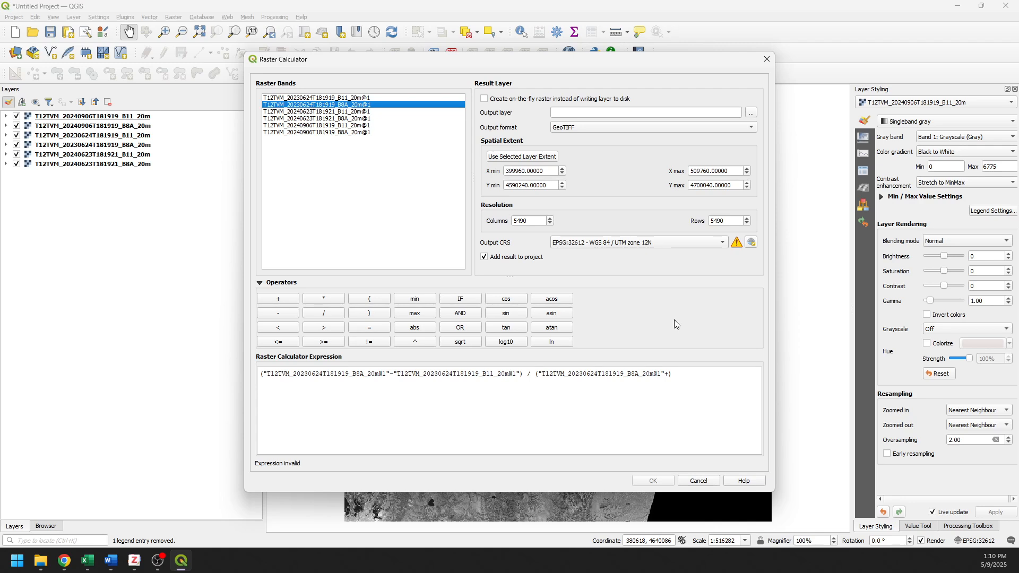
{"action": "left_click", "coordinate": [671, 373]}
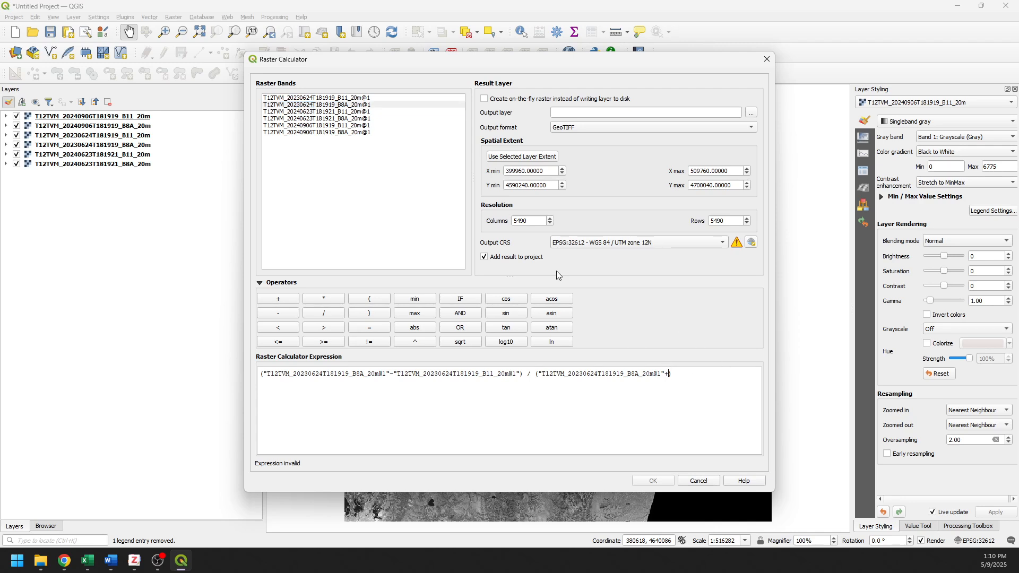
{"action": "double_click", "coordinate": [326, 98]}
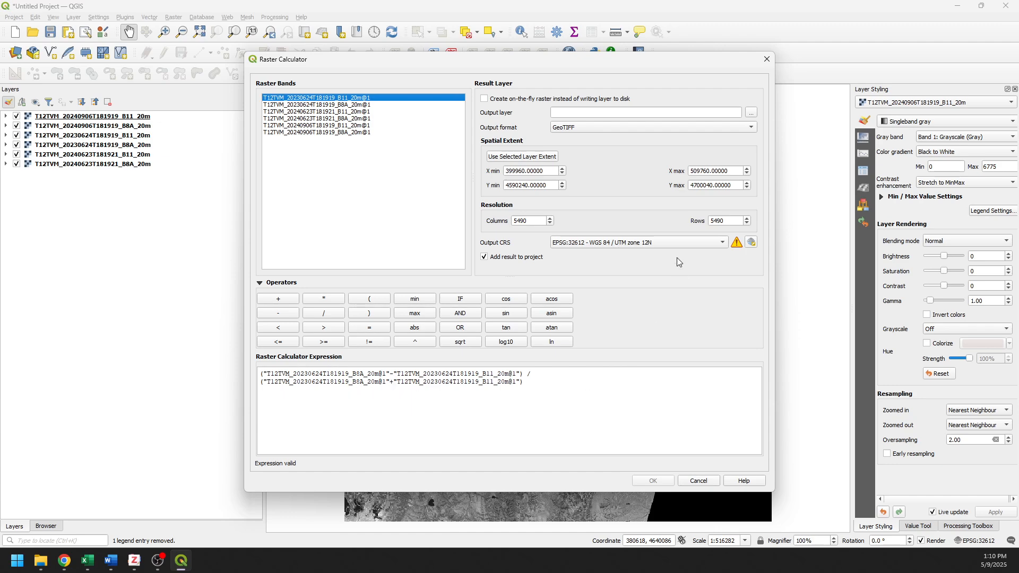
Step: Set the output layer to ndmi_20230624 in the Downloads folder and run the calculation
{"action": "left_click", "coordinate": [753, 114]}
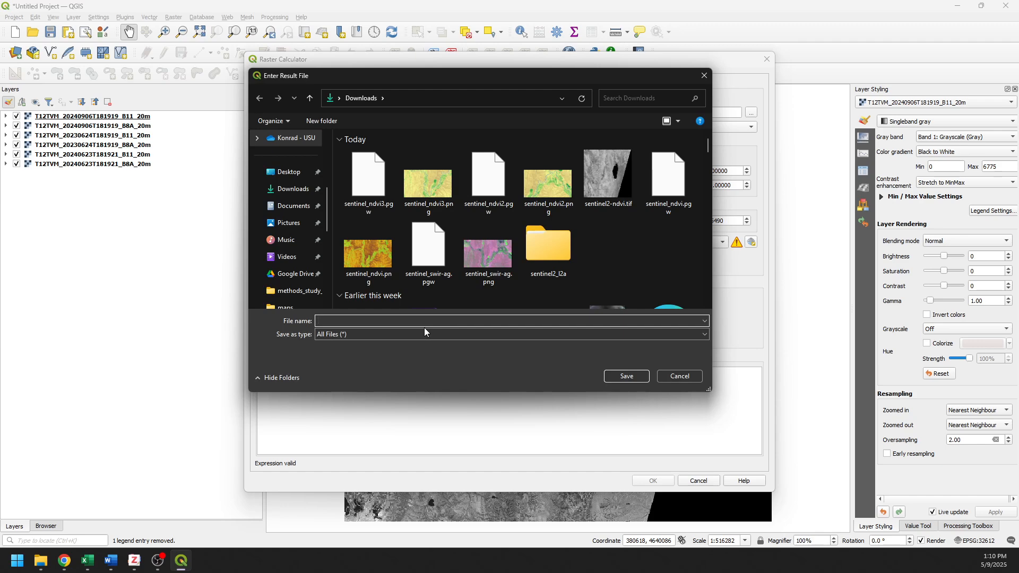
{"action": "type", "text": "ndmi_"}
{"action": "left_click_drag", "start_coordinate": [398, 74], "coordinate": [510, 47]}
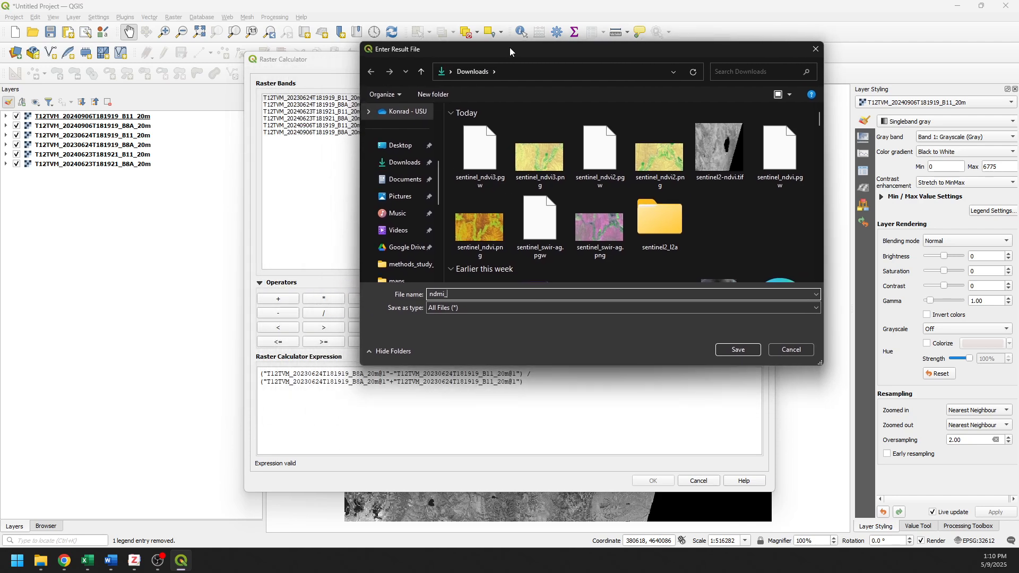
{"action": "type", "text": "_"}
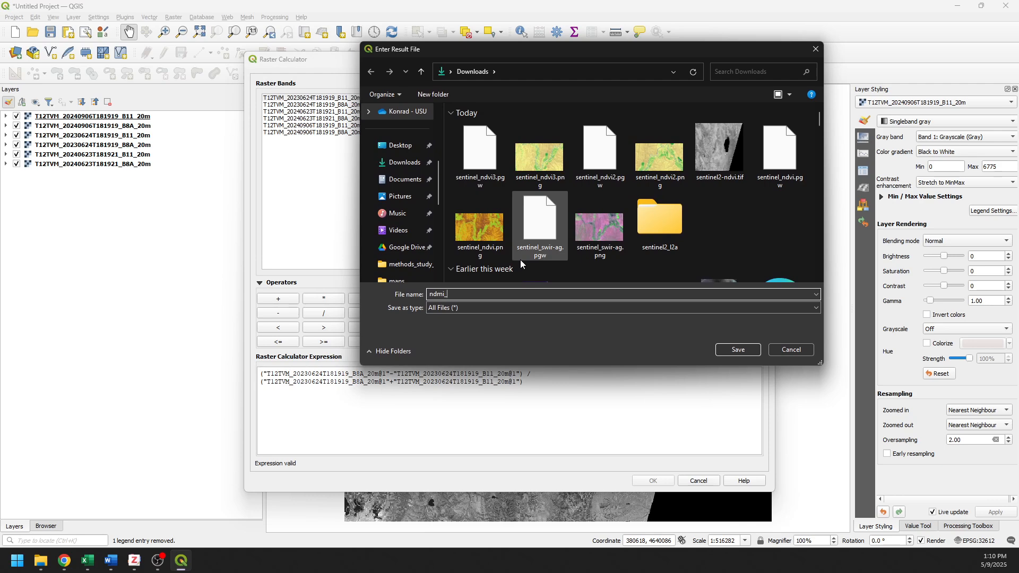
{"action": "type", "text": "20230624"}
{"action": "key", "text": "Return"}
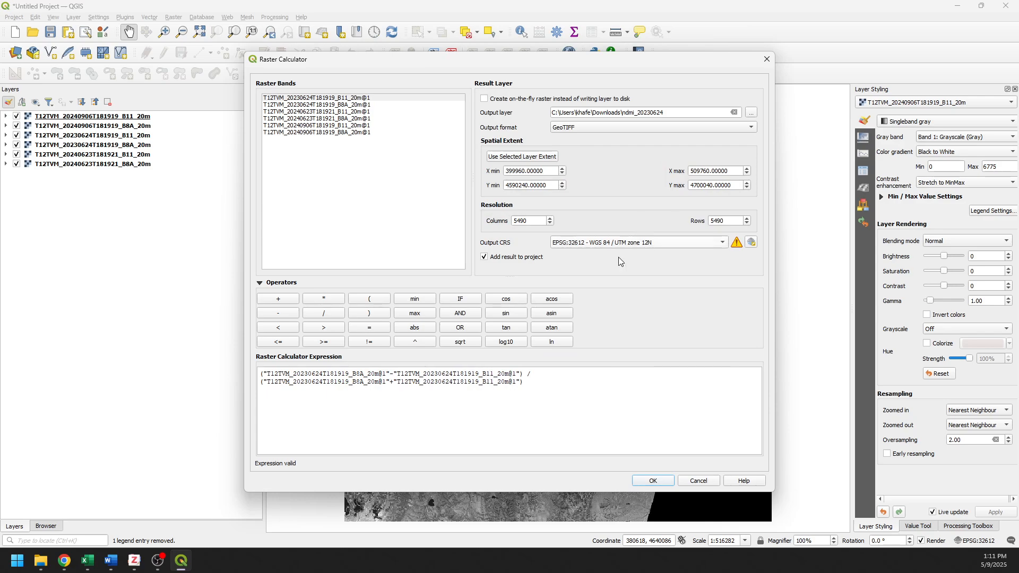
{"action": "left_click", "coordinate": [654, 480]}
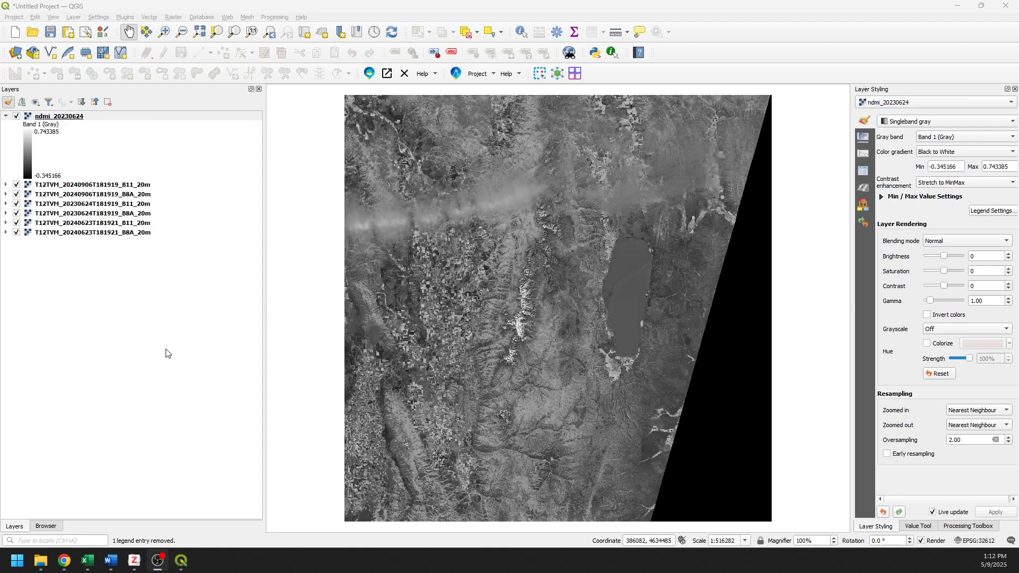
Step: Begin another Raster Calculator expression with the (-) / (+) template for the 20240623 scene
{"action": "left_click", "coordinate": [170, 17]}
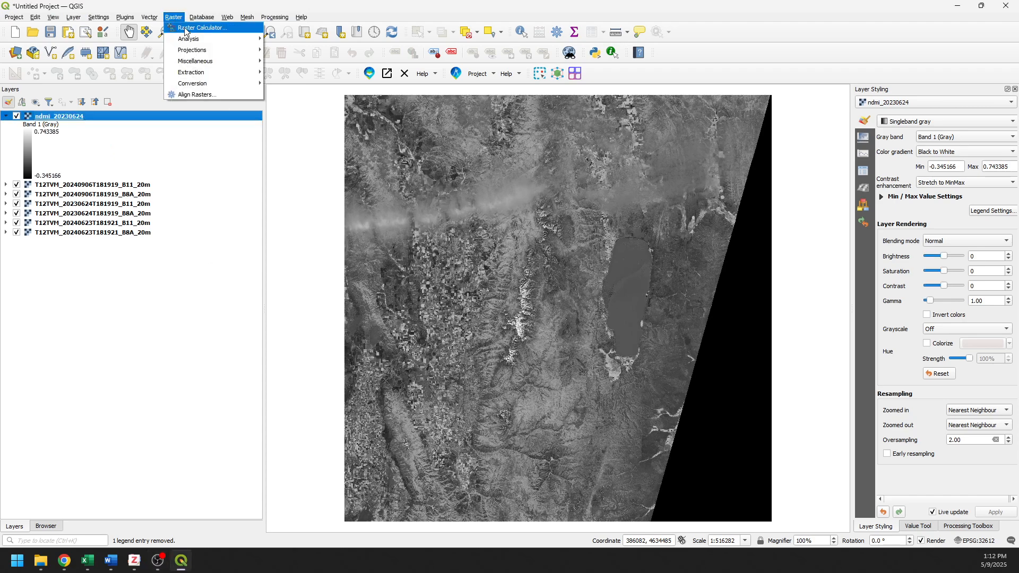
{"action": "left_click", "coordinate": [185, 30]}
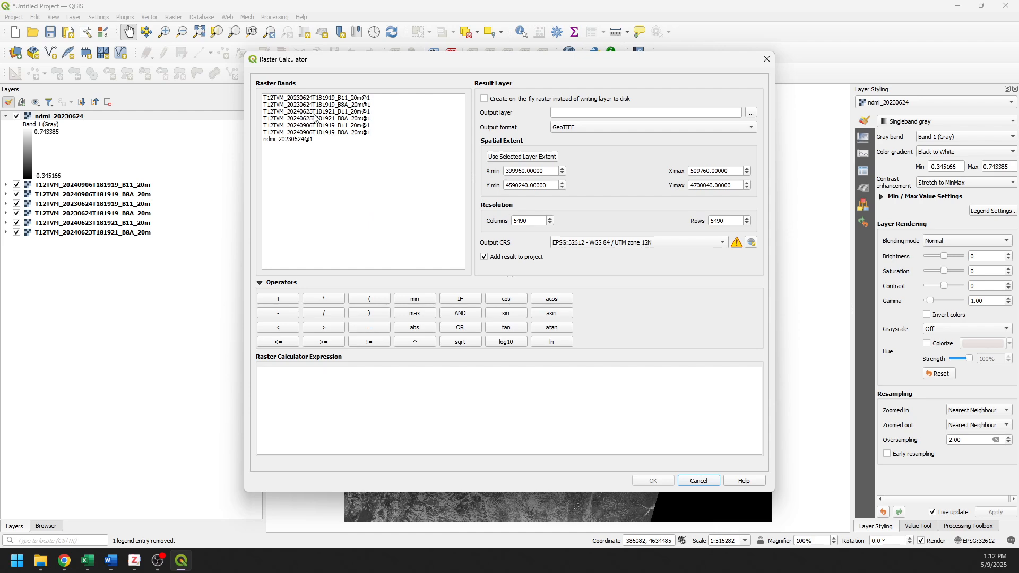
{"action": "left_click", "coordinate": [345, 385]}
{"action": "type", "text": "("}
{"action": "type", "text": "+"}
Step: Fill the template as (B8A - B11) / (B8A + B11) with the 20 m bands of the 20240623 scene
{"action": "double_click", "coordinate": [311, 121]}
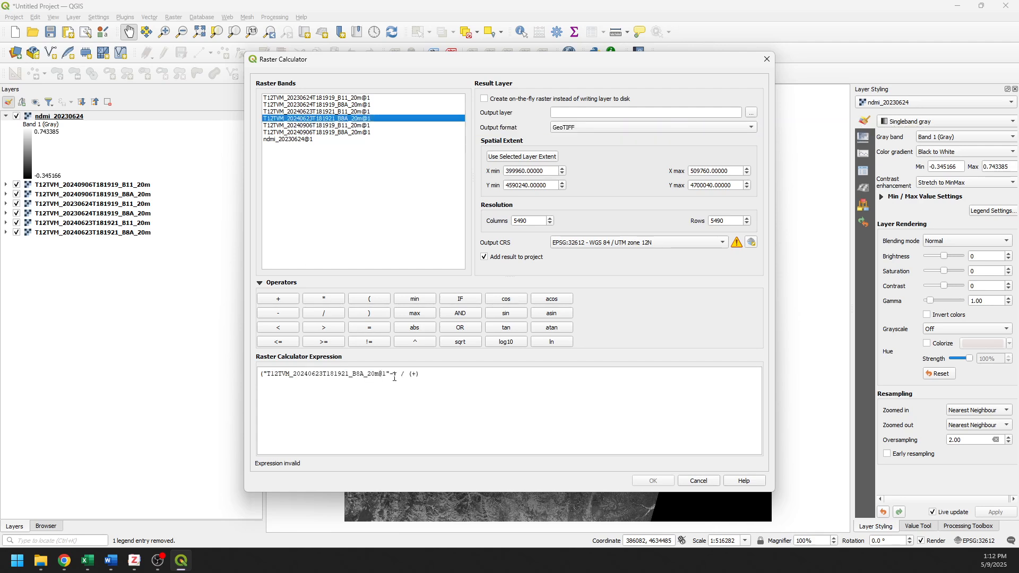
{"action": "type", "text": "-"}
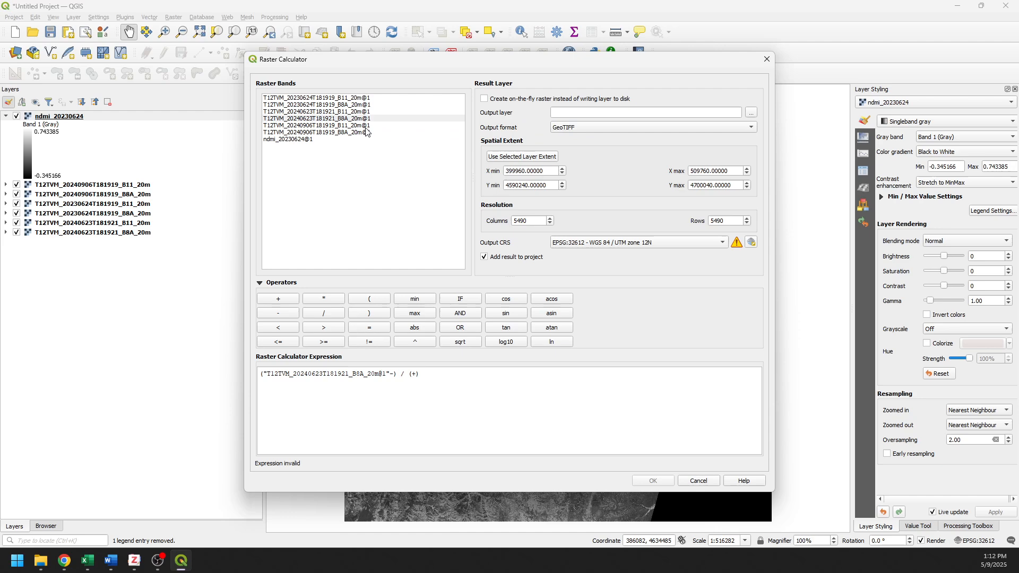
{"action": "double_click", "coordinate": [343, 113]}
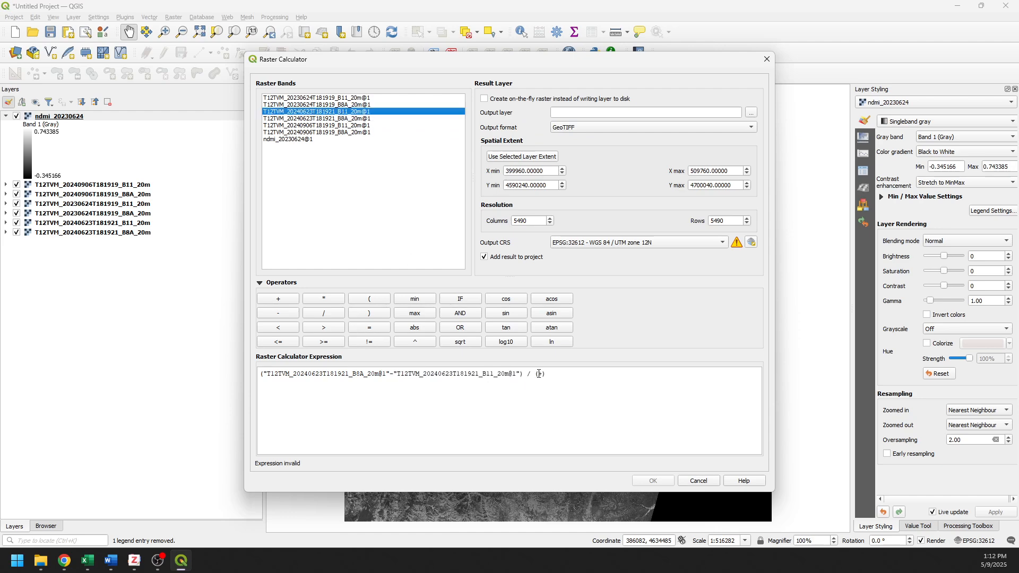
{"action": "left_click", "coordinate": [540, 373]}
{"action": "double_click", "coordinate": [348, 119]}
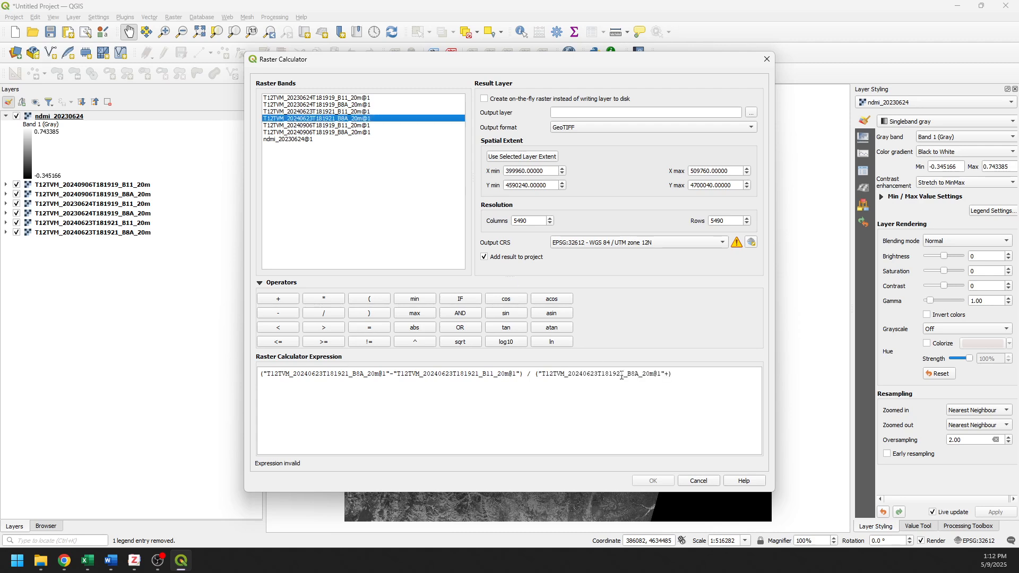
{"action": "left_click", "coordinate": [665, 373]}
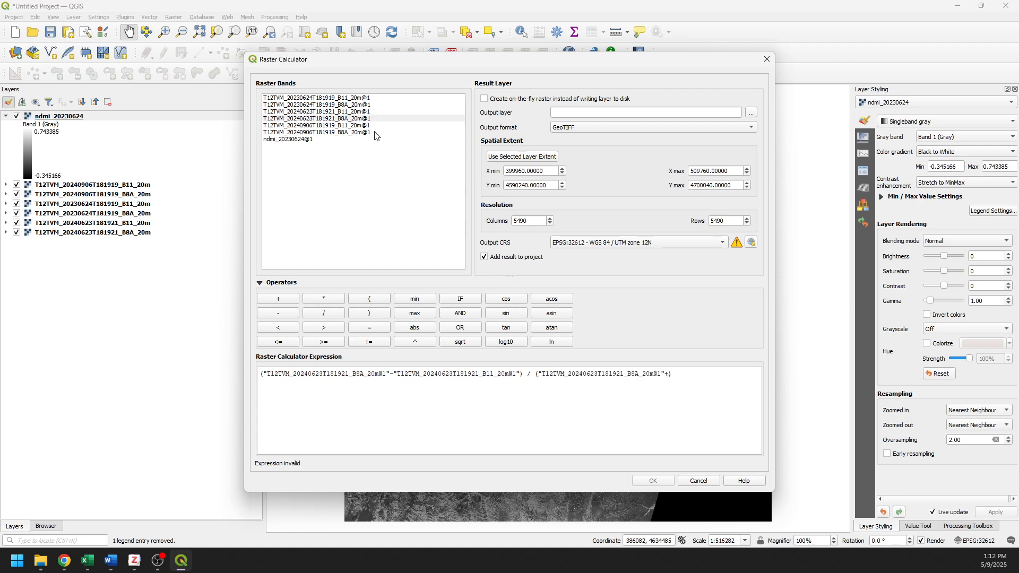
{"action": "double_click", "coordinate": [345, 112]}
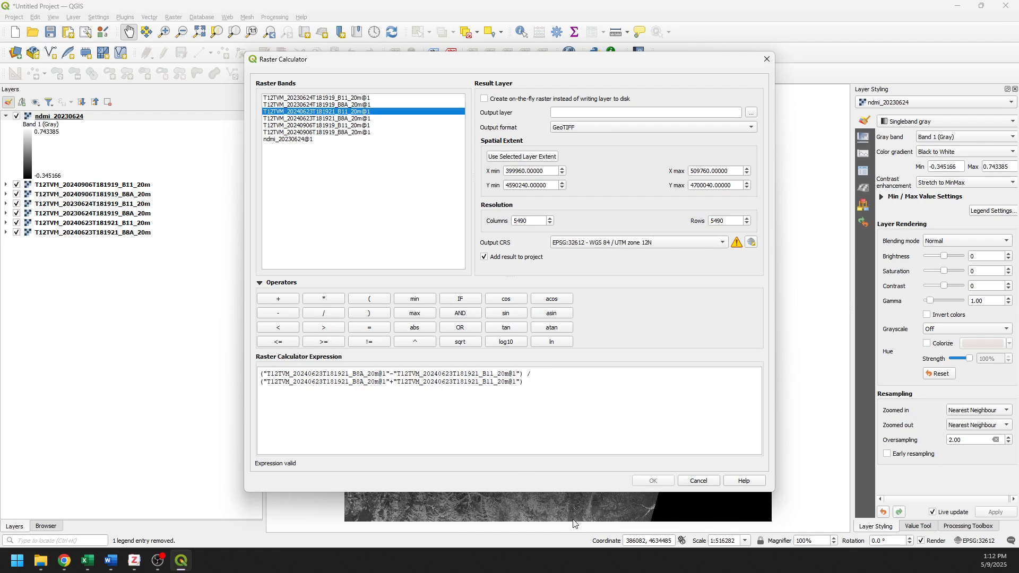
Step: Set the output layer to ndmi_20240623.tif in the Downloads folder and run the calculation
{"action": "left_click", "coordinate": [750, 112]}
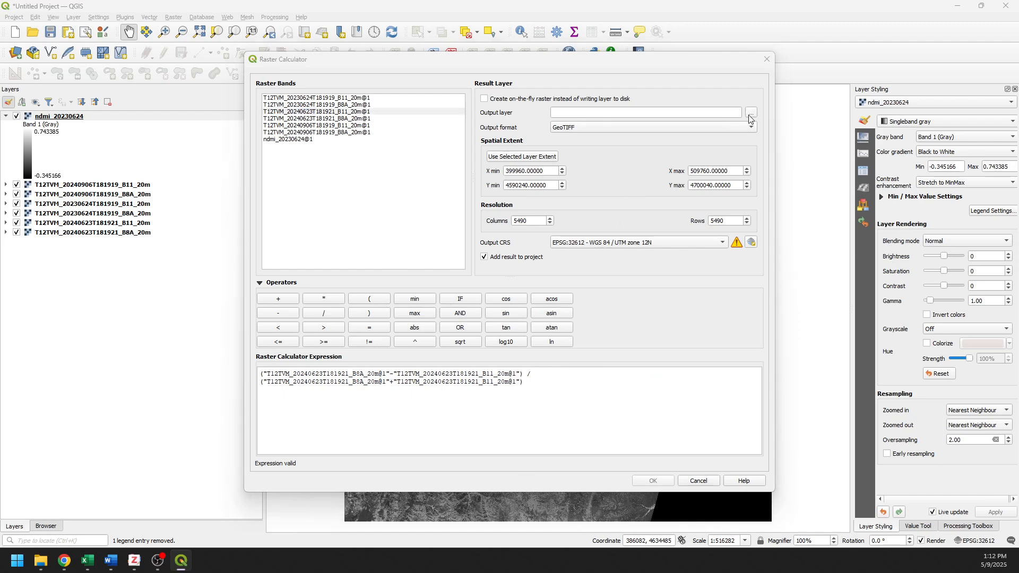
{"action": "left_click", "coordinate": [477, 181]}
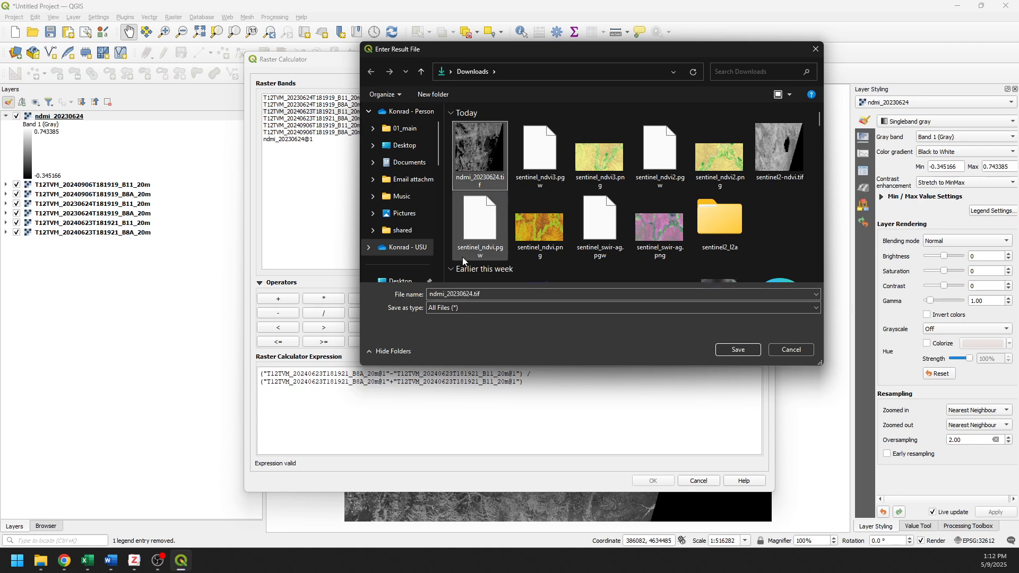
{"action": "double_click", "coordinate": [460, 294]}
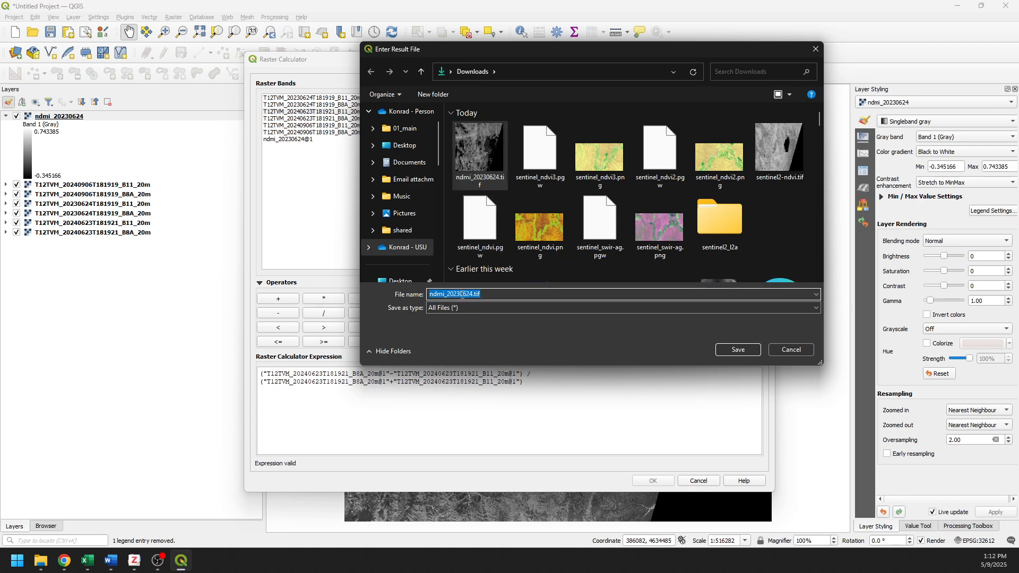
{"action": "left_click", "coordinate": [460, 294]}
{"action": "key", "text": "BackSpace"}
{"action": "type", "text": "4"}
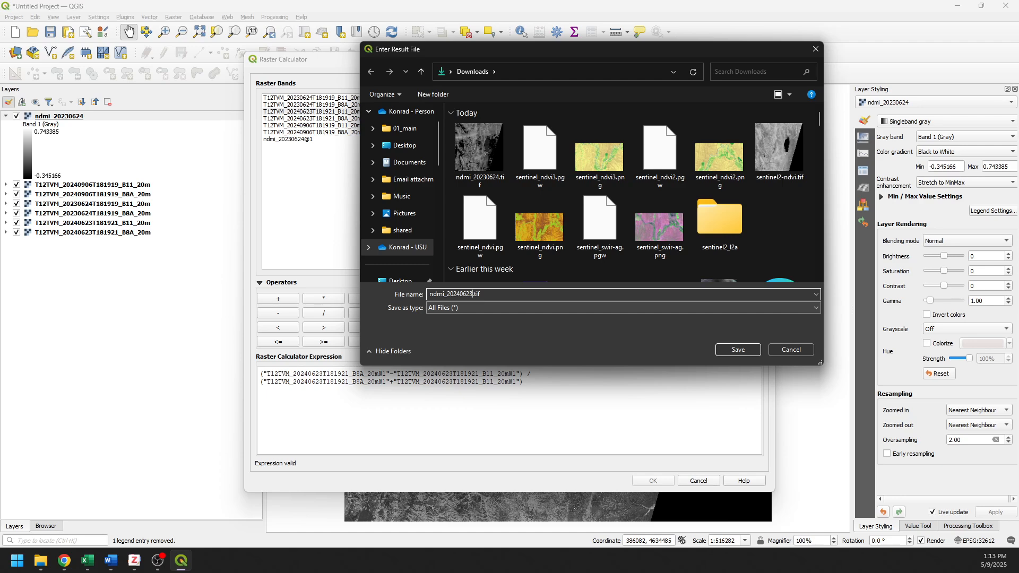
{"action": "left_click", "coordinate": [738, 350]}
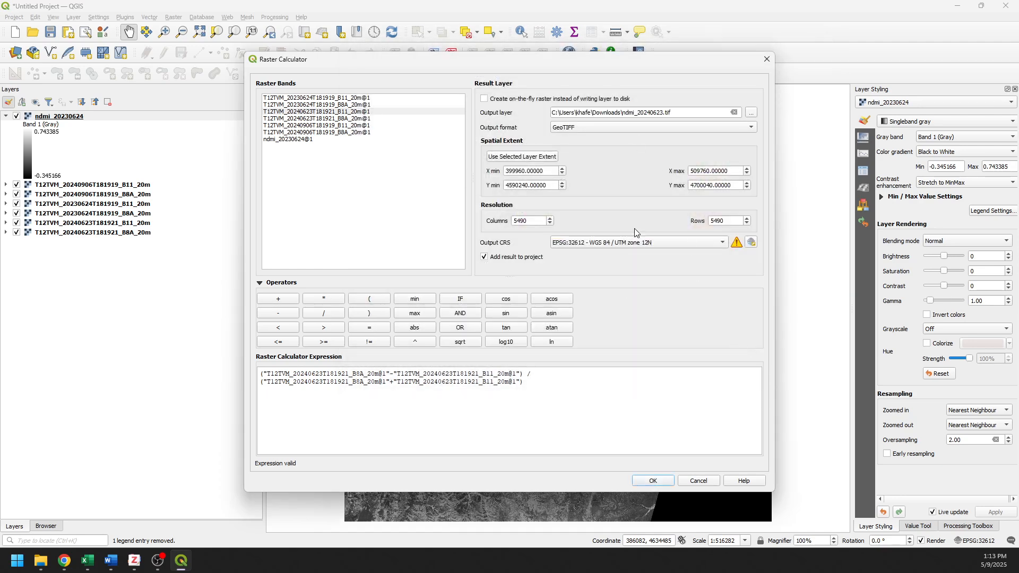
{"action": "left_click", "coordinate": [653, 480]}
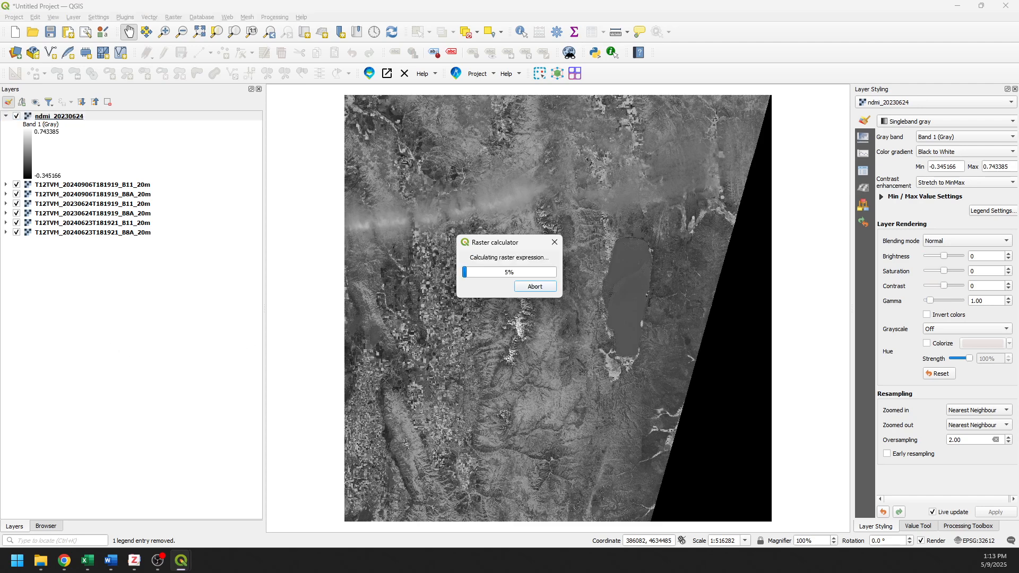
Step: Open a fresh Raster Calculator and enter the (-) / (+) template for the 20240906 scene
{"action": "left_click", "coordinate": [174, 17]}
{"action": "left_click", "coordinate": [182, 27]}
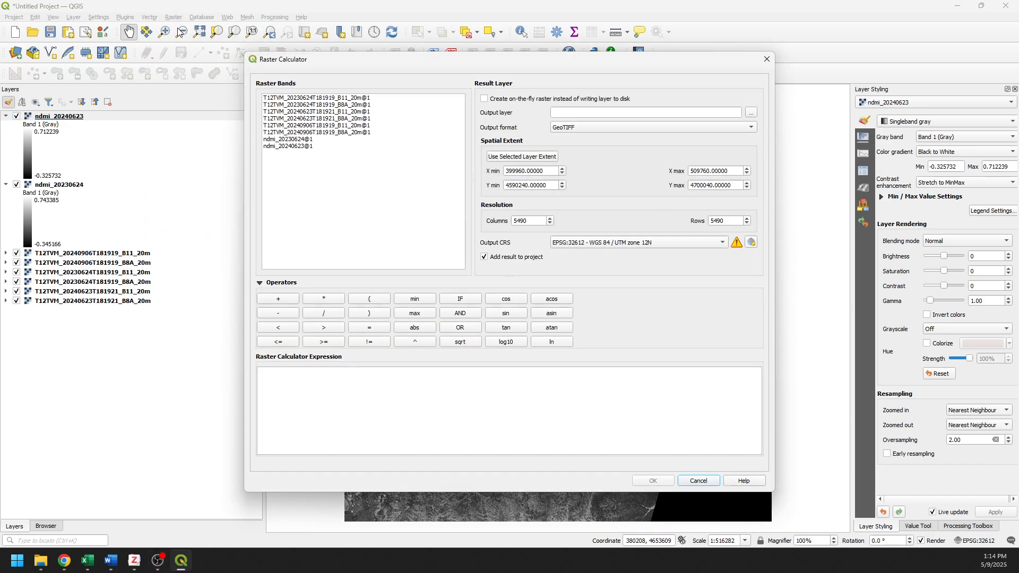
{"action": "left_click", "coordinate": [323, 390]}
{"action": "type", "text": "() / ("}
{"action": "left_click", "coordinate": [263, 375]}
{"action": "type", "text": "-) / (+)"}
{"action": "left_click", "coordinate": [286, 375]}
{"action": "type", "text": "+"}
Step: Insert the 20240906 scene's 20 m bands into the template to form (B8A - B11) / (B8A + B11)
{"action": "left_click", "coordinate": [263, 374]}
{"action": "double_click", "coordinate": [342, 132]}
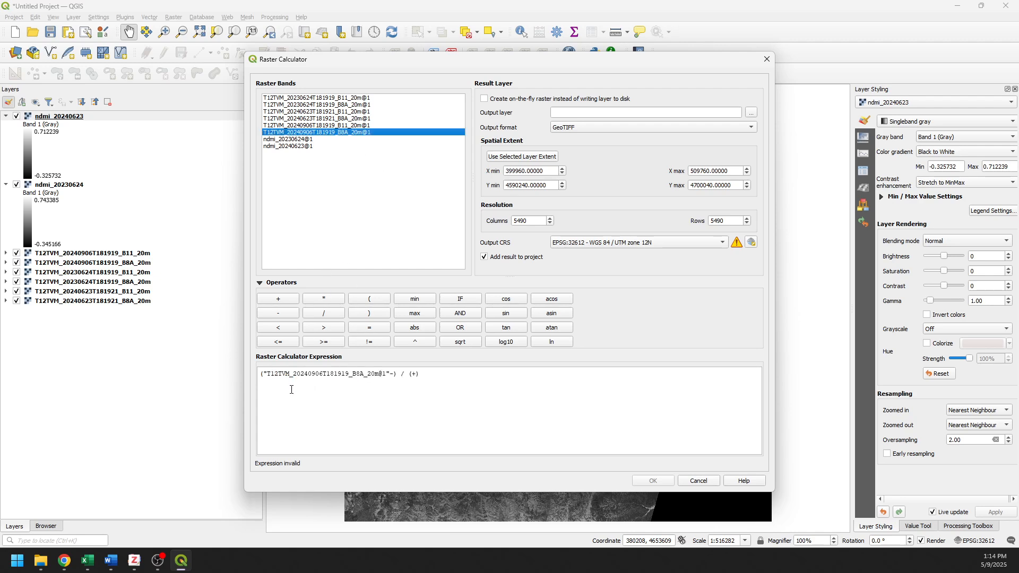
{"action": "left_click", "coordinate": [393, 374]}
{"action": "double_click", "coordinate": [365, 126]}
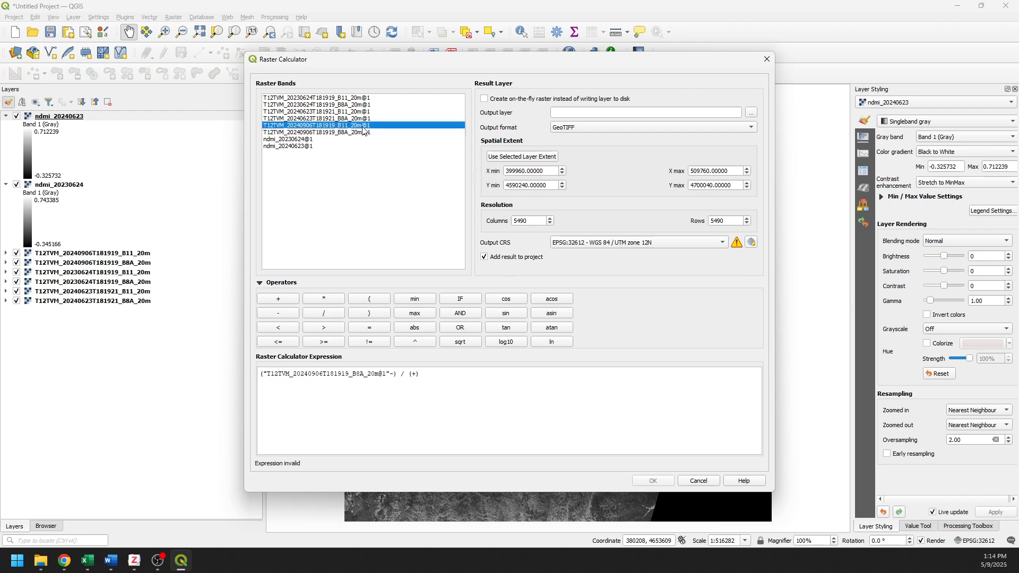
{"action": "left_click", "coordinate": [538, 374]}
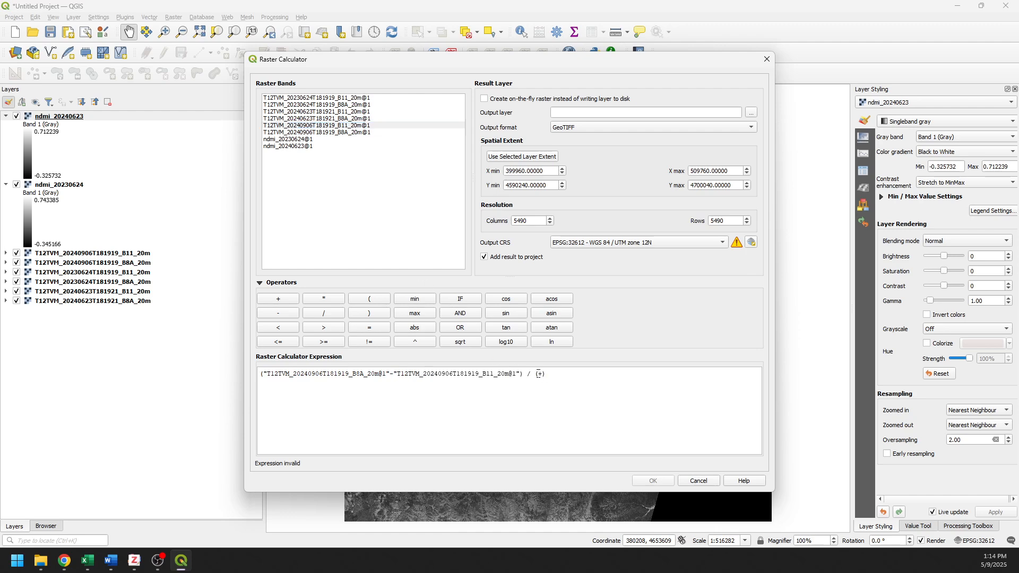
{"action": "double_click", "coordinate": [332, 132]}
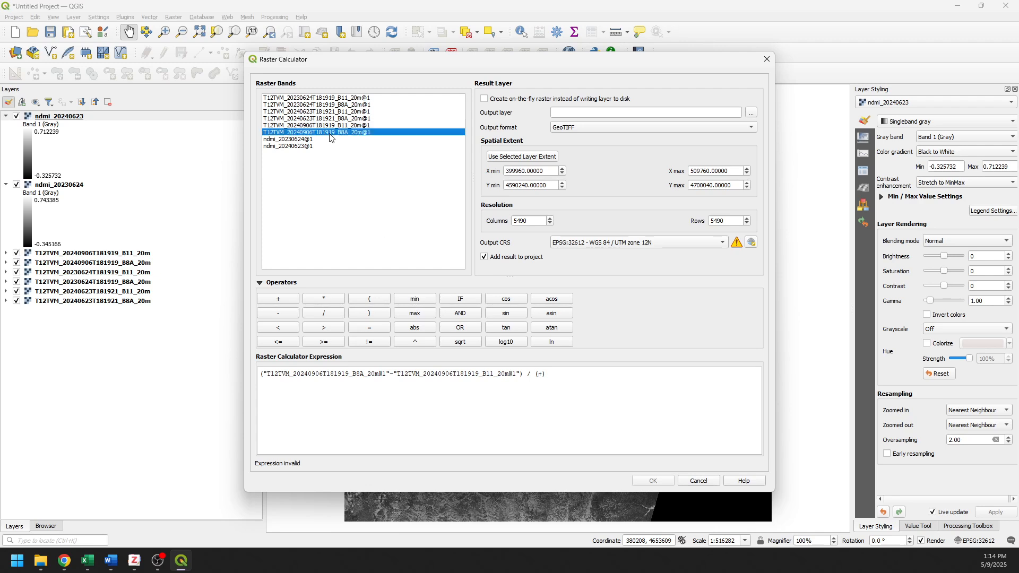
{"action": "left_click", "coordinate": [672, 373]}
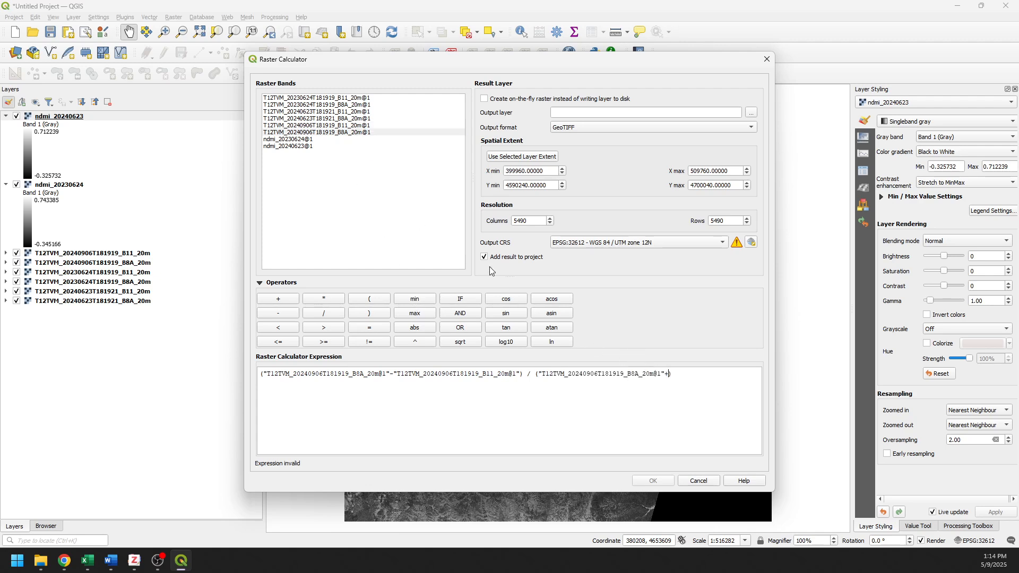
{"action": "double_click", "coordinate": [344, 125]}
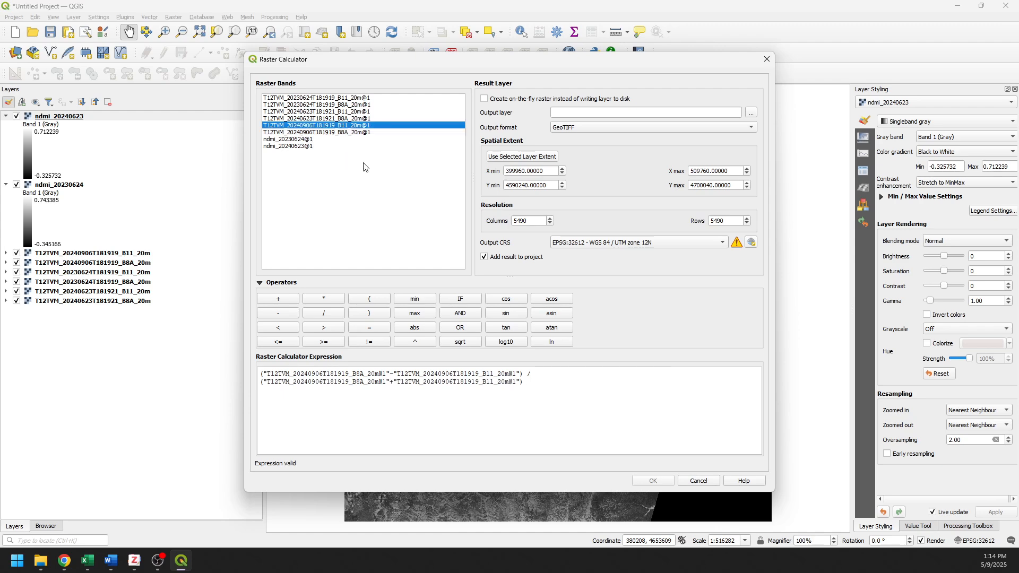
Step: Set the output layer to ndmi_20240906.tif in the Downloads folder and run the calculation
{"action": "left_click", "coordinate": [750, 114]}
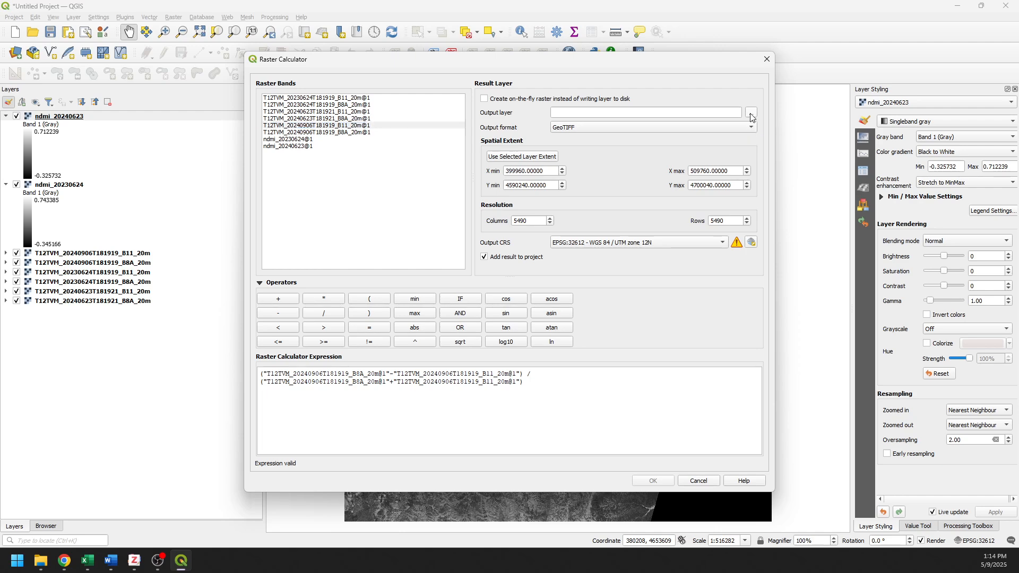
{"action": "left_click", "coordinate": [476, 152]}
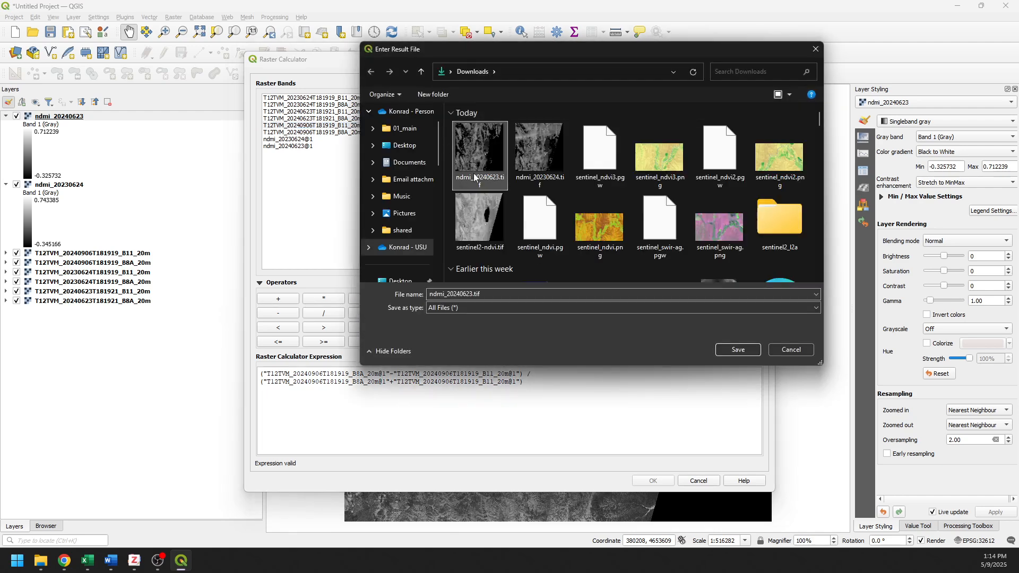
{"action": "left_click", "coordinate": [473, 294]}
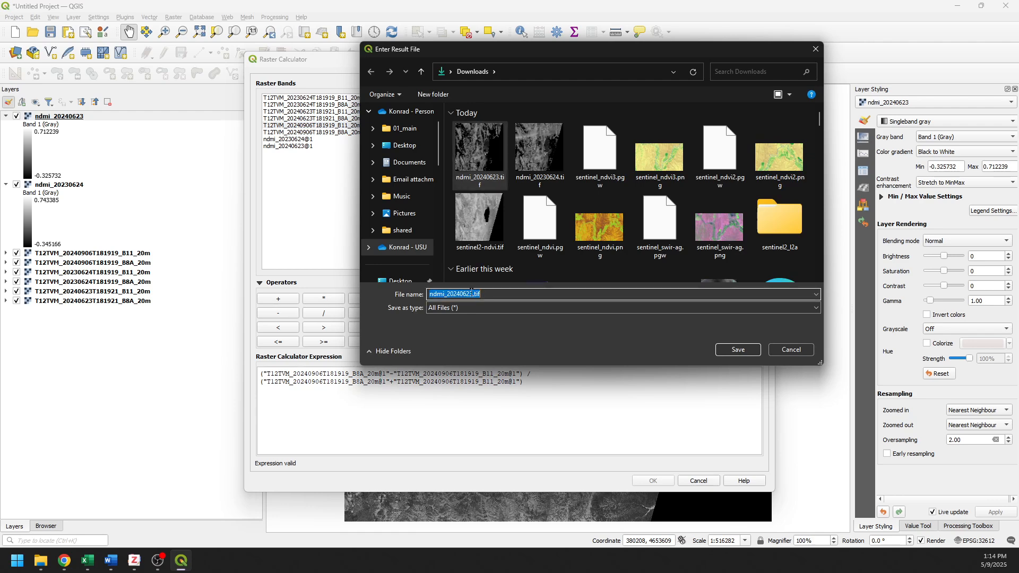
{"action": "left_click", "coordinate": [469, 294]}
{"action": "key", "text": "BackSpace"}
{"action": "key", "text": "BackSpace"}
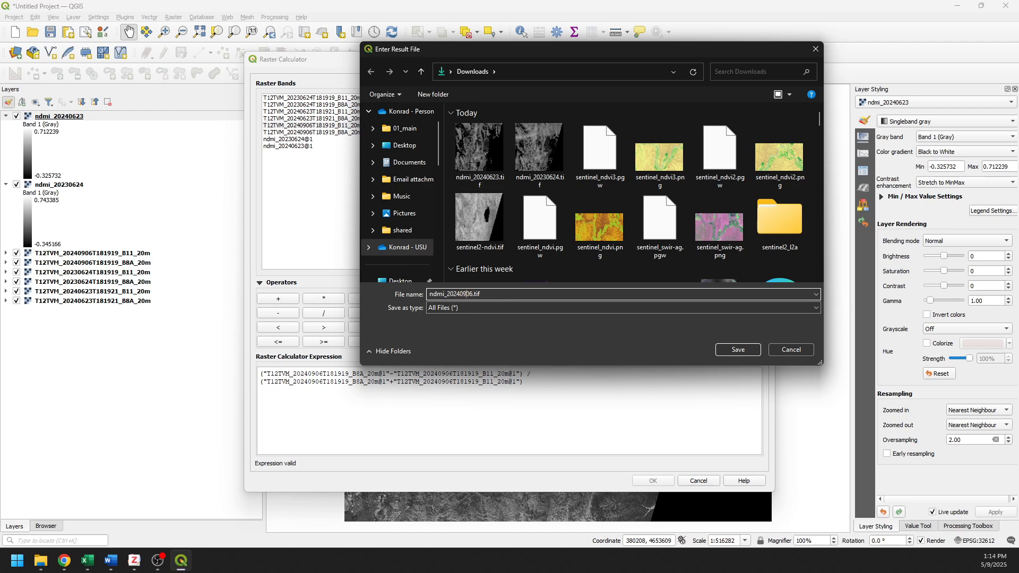
{"action": "left_click", "coordinate": [737, 351]}
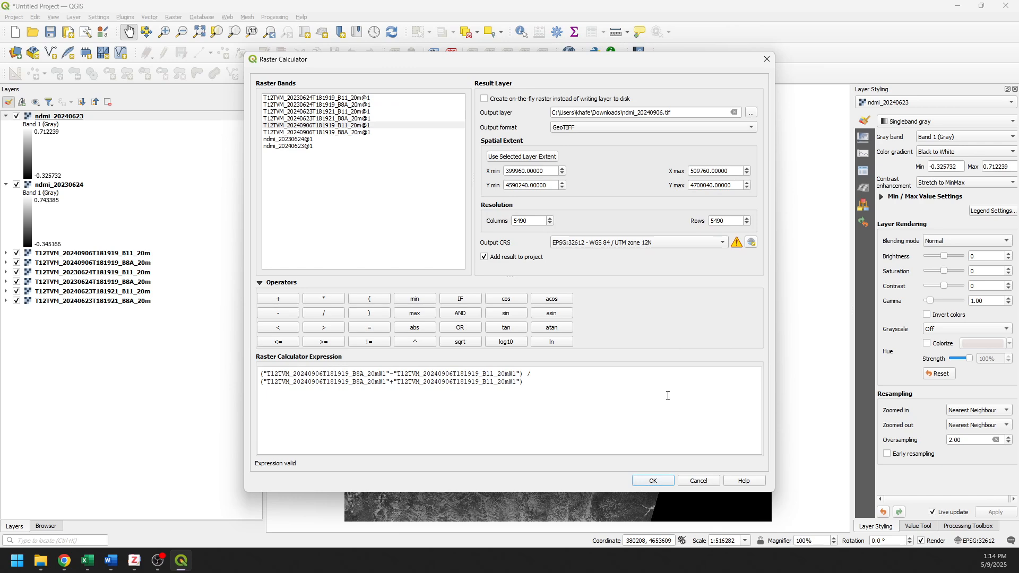
{"action": "left_click", "coordinate": [657, 481]}
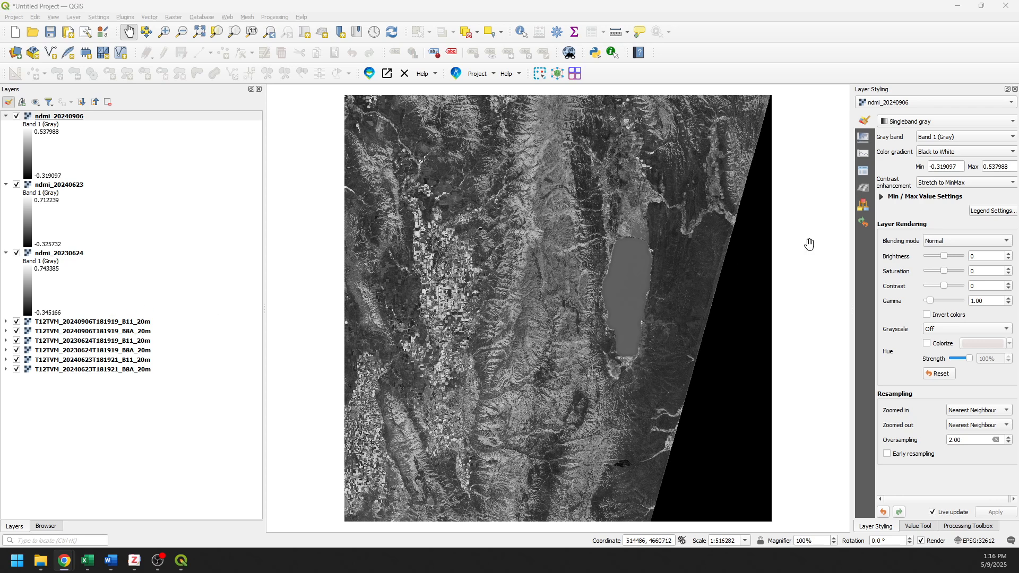
Step: Render the ndmi_20240906 layer as singleband pseudocolor with the inverted Turbo color ramp
{"action": "left_click_drag", "start_coordinate": [854, 288], "coordinate": [827, 287]}
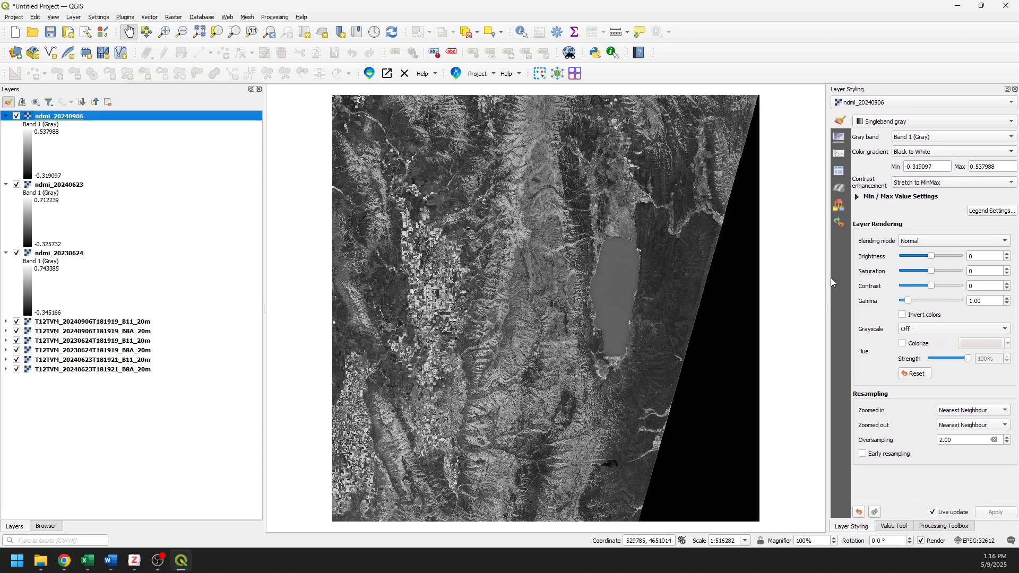
{"action": "left_click", "coordinate": [911, 122]}
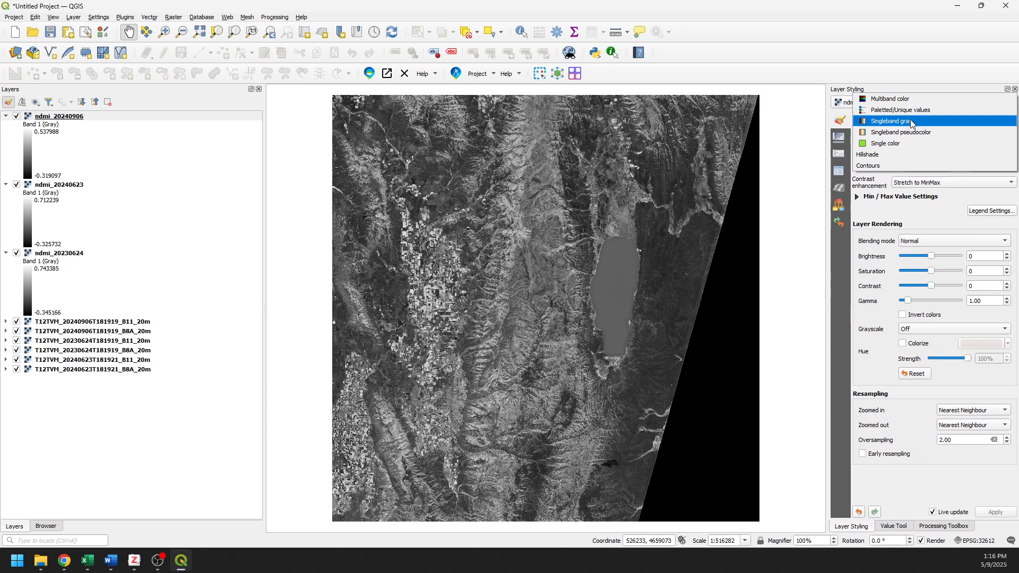
{"action": "left_click", "coordinate": [909, 132]}
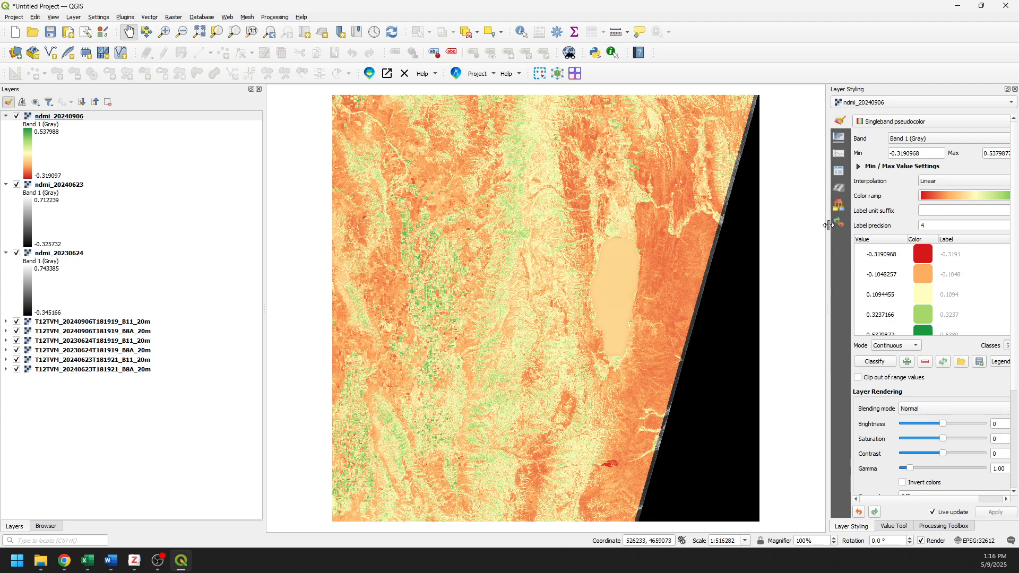
{"action": "left_click_drag", "start_coordinate": [829, 225], "coordinate": [796, 225]}
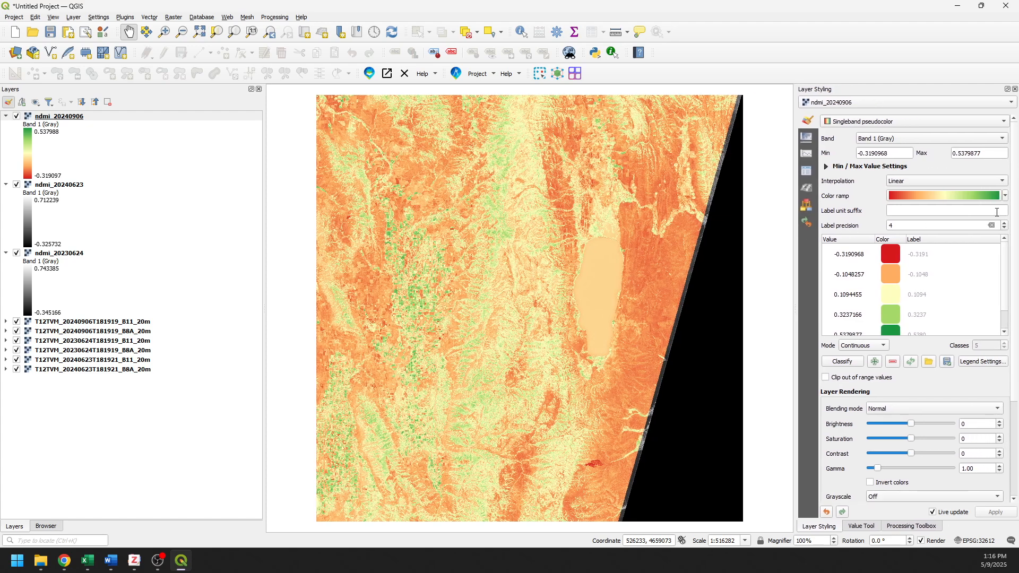
{"action": "left_click", "coordinate": [1005, 196]}
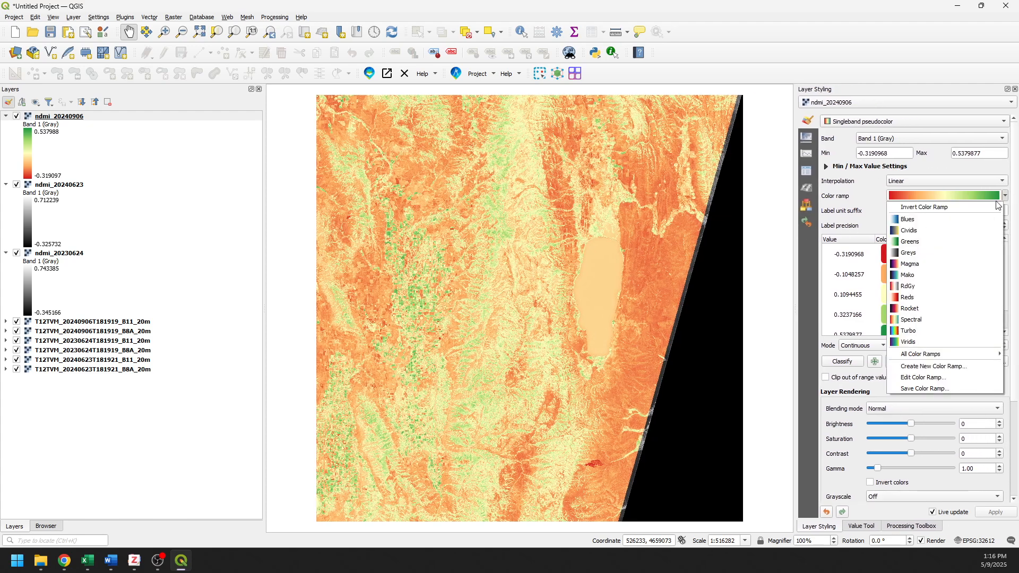
{"action": "left_click", "coordinate": [907, 330]}
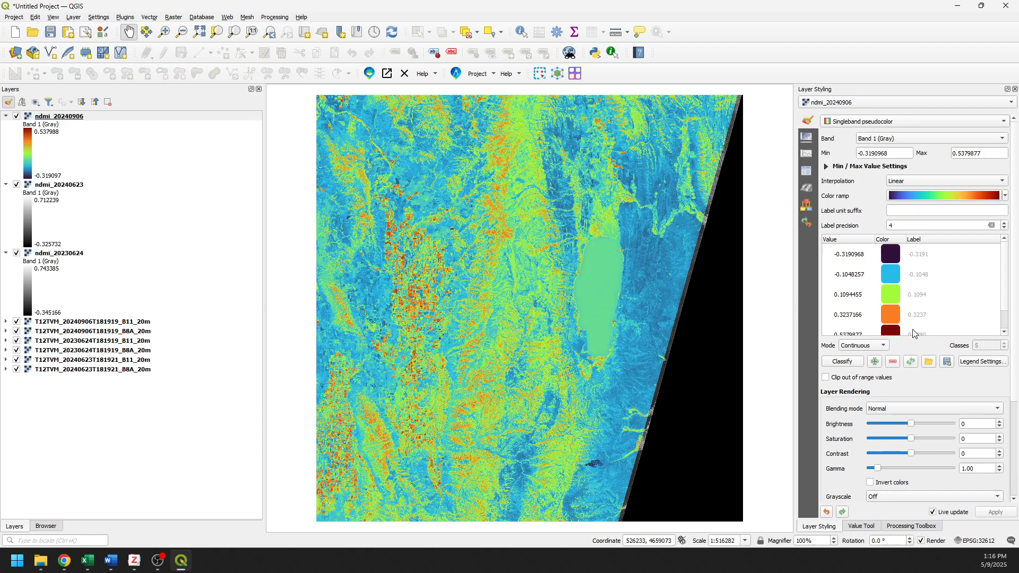
{"action": "left_click", "coordinate": [958, 197]}
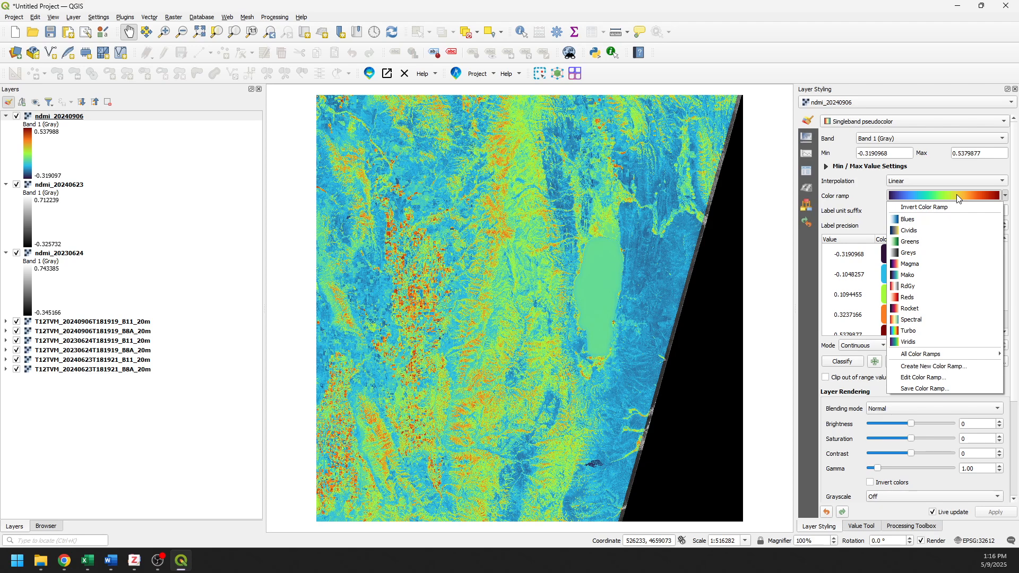
{"action": "left_click", "coordinate": [942, 207]}
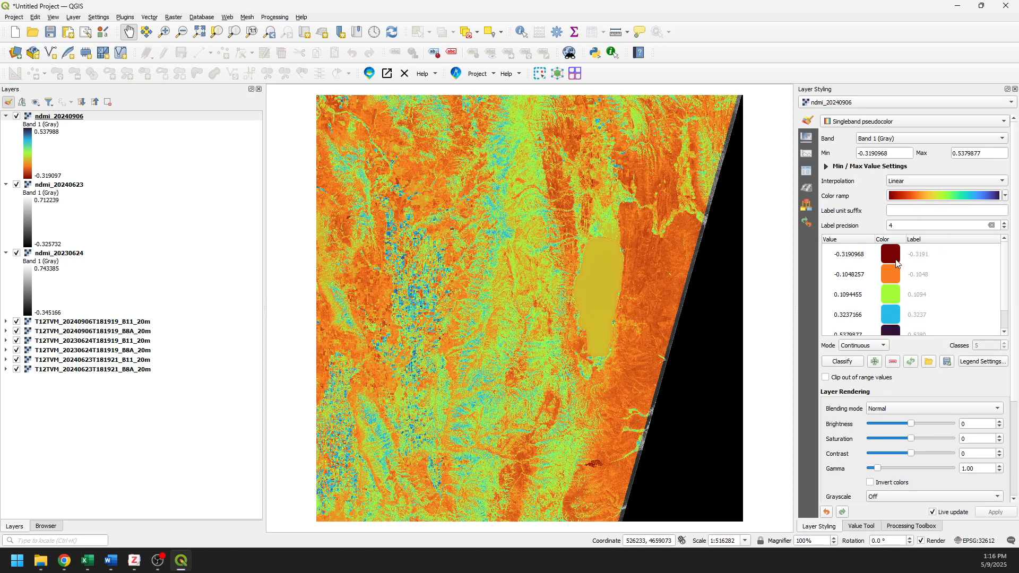
Step: Classify the ndmi_20240906 color ramp in Equal Interval mode with 6 classes
{"action": "scroll", "coordinate": [895, 262], "scroll_direction": "down", "scroll_amount": 1}
{"action": "scroll", "coordinate": [895, 262], "scroll_direction": "up", "scroll_amount": 2}
{"action": "scroll", "coordinate": [891, 316], "scroll_direction": "down", "scroll_amount": 1}
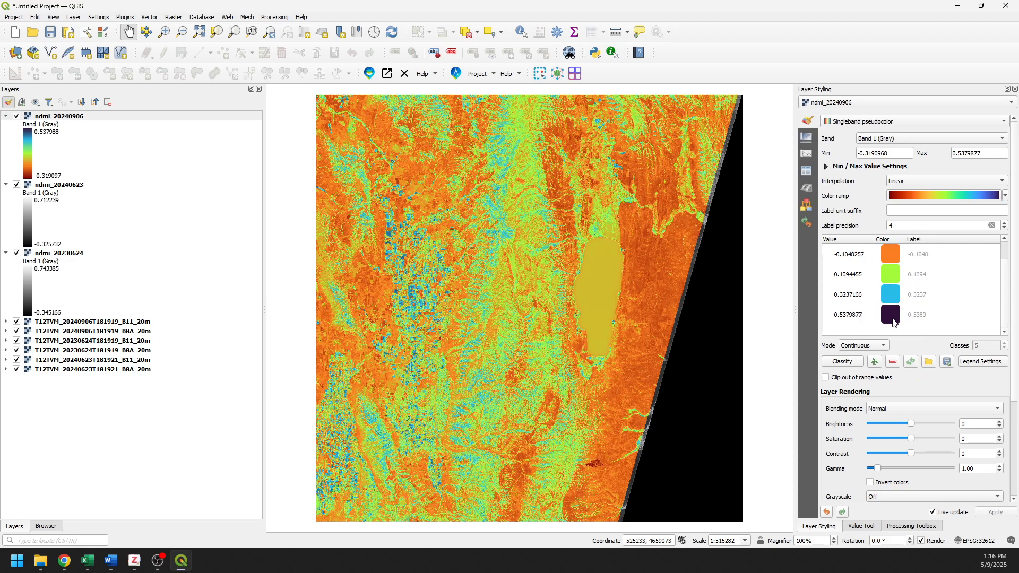
{"action": "scroll", "coordinate": [916, 318], "scroll_direction": "up", "scroll_amount": 1}
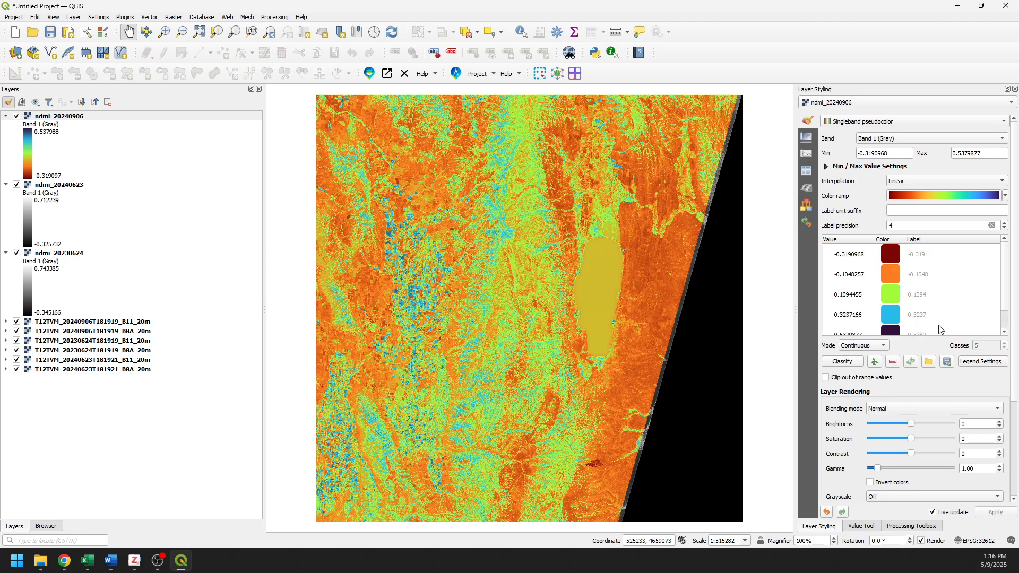
{"action": "left_click", "coordinate": [884, 348]}
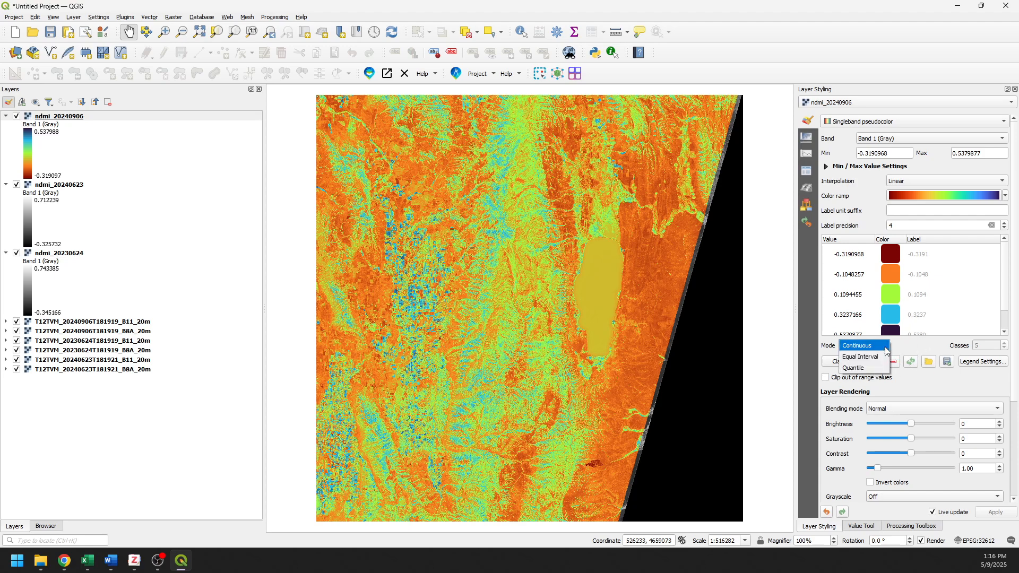
{"action": "left_click", "coordinate": [884, 351]}
{"action": "left_click", "coordinate": [881, 346]}
{"action": "left_click", "coordinate": [865, 356]}
{"action": "left_click", "coordinate": [1004, 343]}
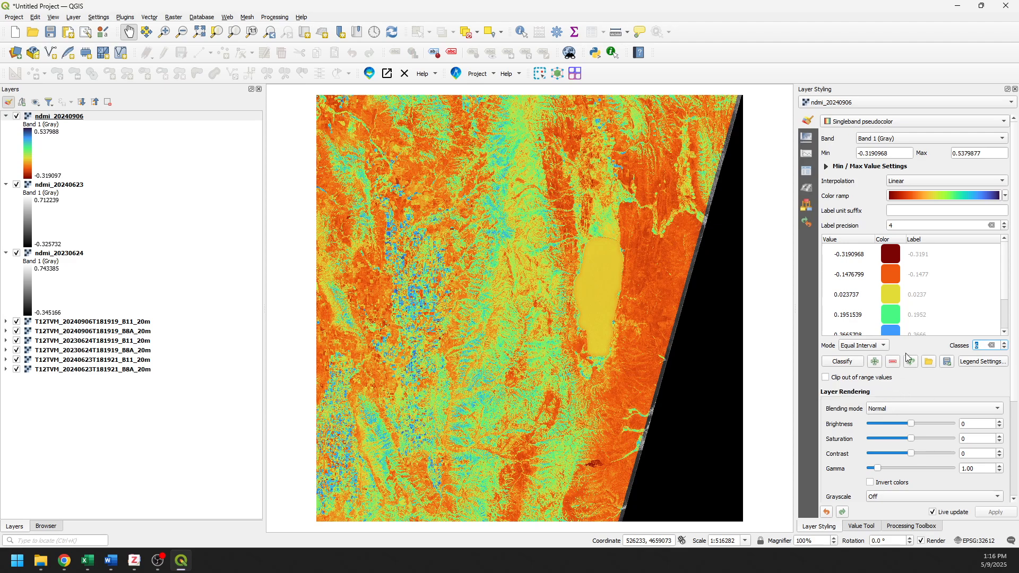
{"action": "left_click", "coordinate": [842, 362]}
Step: Set the blue class value to 0.4 and the green class value to 0
{"action": "scroll", "coordinate": [896, 315], "scroll_direction": "down", "scroll_amount": 1}
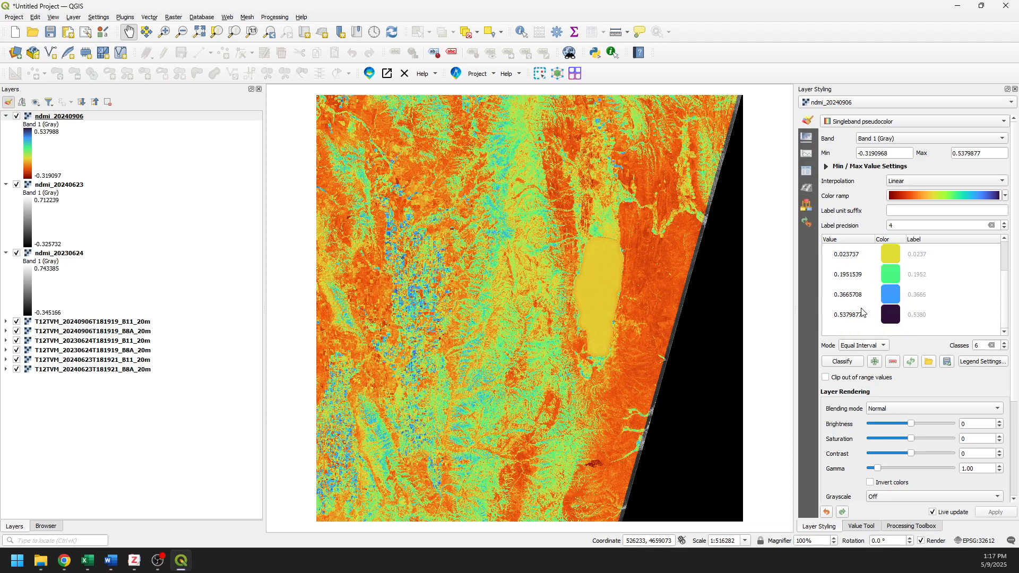
{"action": "double_click", "coordinate": [847, 294]}
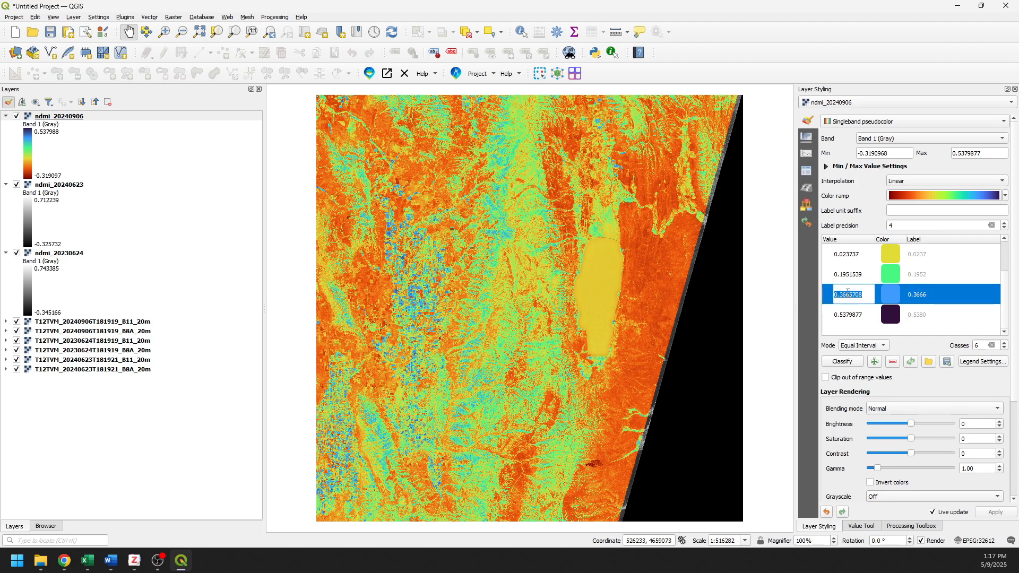
{"action": "type", "text": "0.4"}
{"action": "key", "text": "Return"}
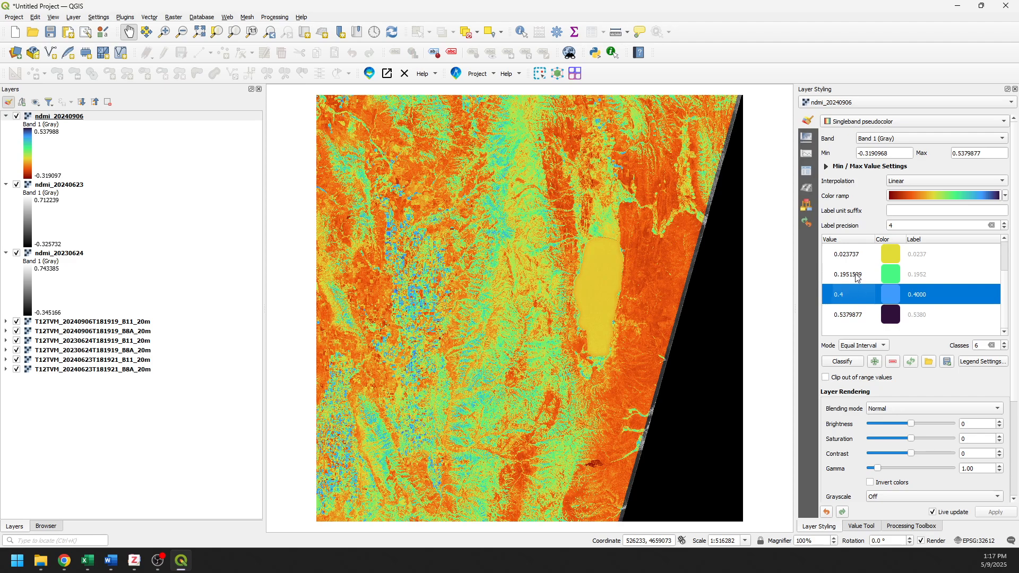
{"action": "double_click", "coordinate": [856, 274]}
{"action": "type", "text": "0"}
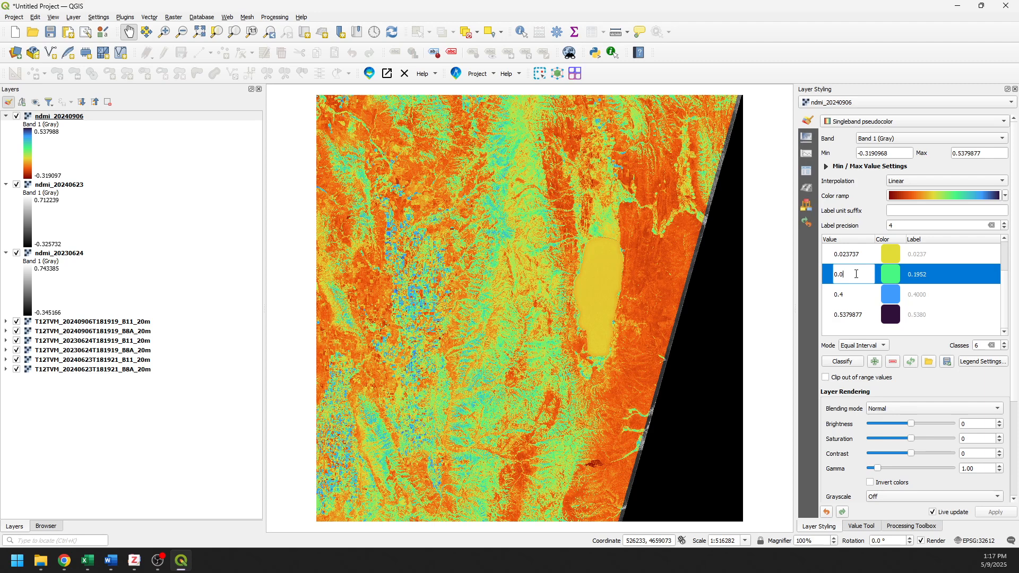
{"action": "key", "text": "Return"}
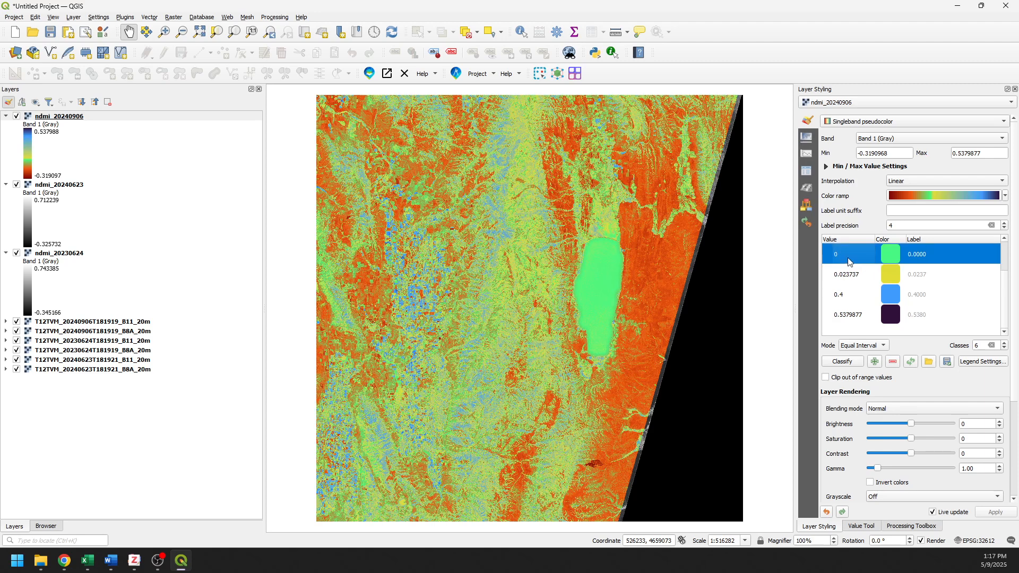
Step: Set the yellow class value of the ndmi_20240906 color ramp to -0.2
{"action": "double_click", "coordinate": [848, 256]}
{"action": "left_click", "coordinate": [845, 272]}
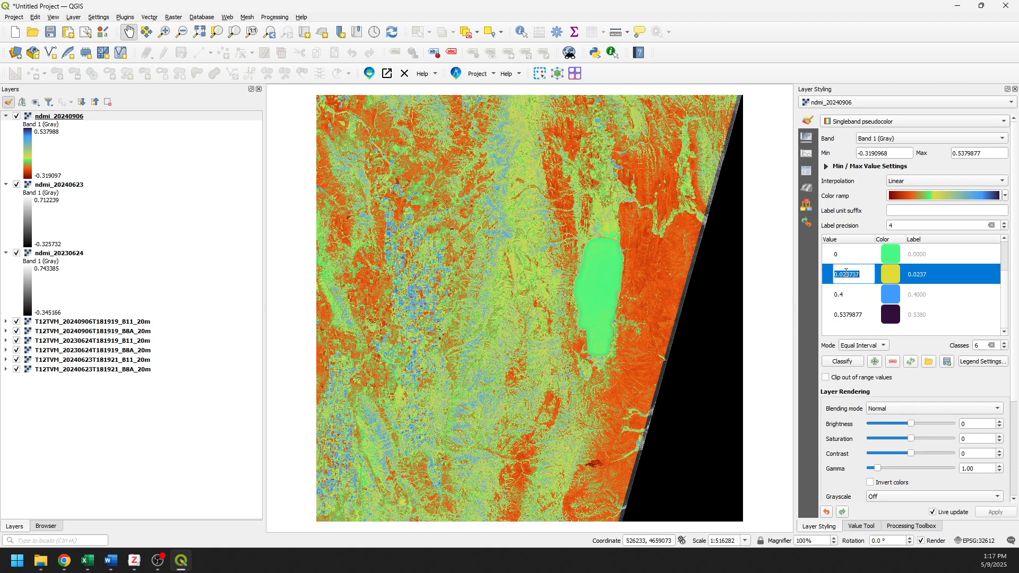
{"action": "left_click", "coordinate": [844, 272]}
{"action": "type", "text": "-0.1476799"}
{"action": "key", "text": "Return"}
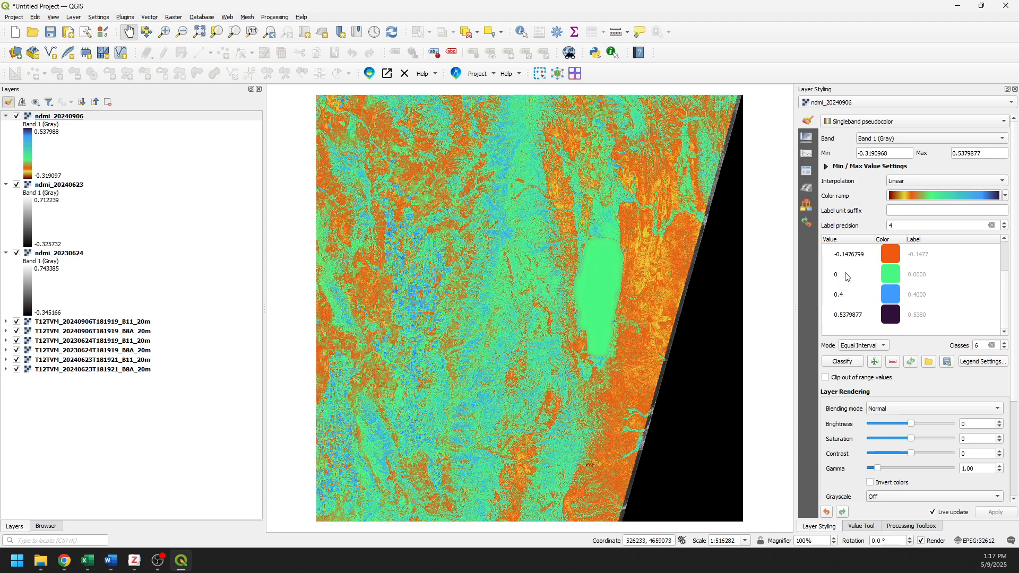
{"action": "scroll", "coordinate": [867, 275], "scroll_direction": "up", "scroll_amount": 1}
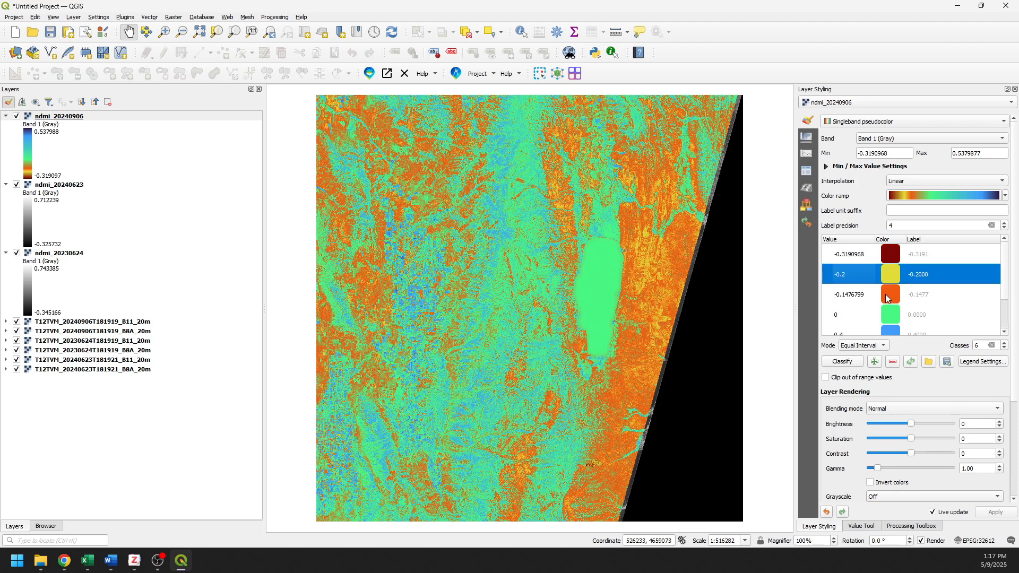
Step: Set the orange class value of the ndmi_20240906 color ramp to -0.25
{"action": "double_click", "coordinate": [890, 301]}
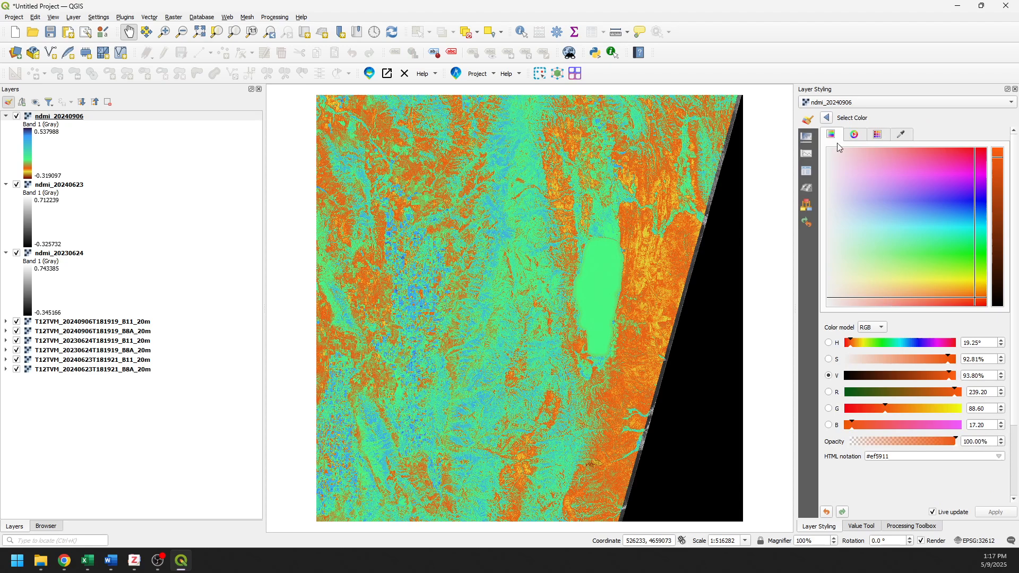
{"action": "left_click", "coordinate": [825, 118]}
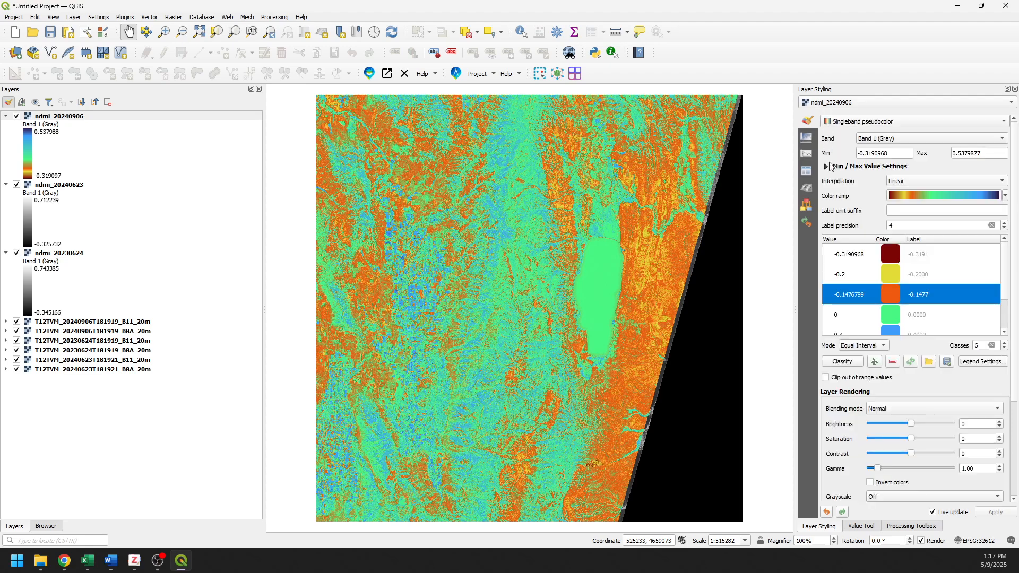
{"action": "double_click", "coordinate": [849, 297]}
{"action": "type", "text": "-"}
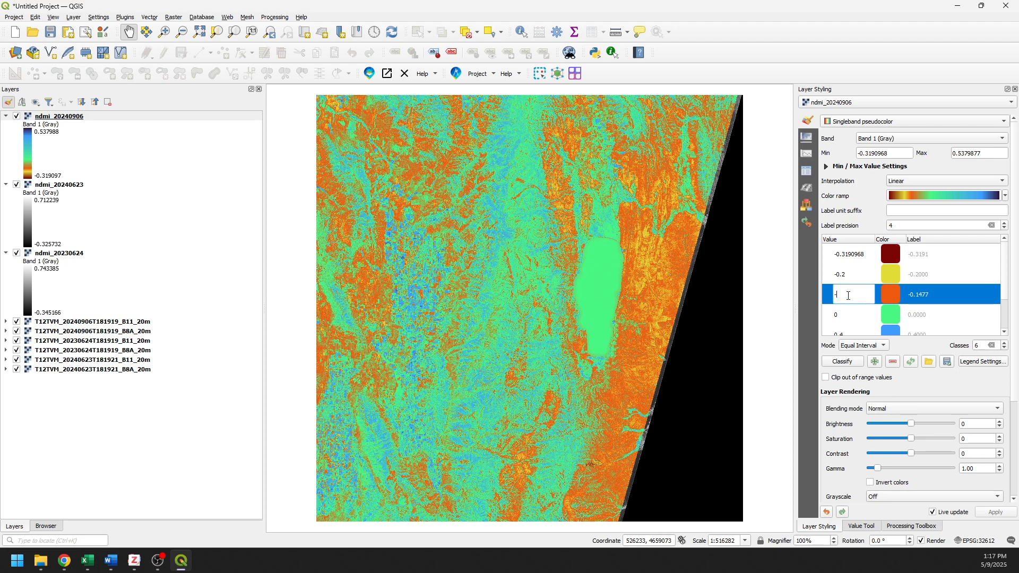
{"action": "type", "text": "0.25"}
{"action": "key", "text": "Return"}
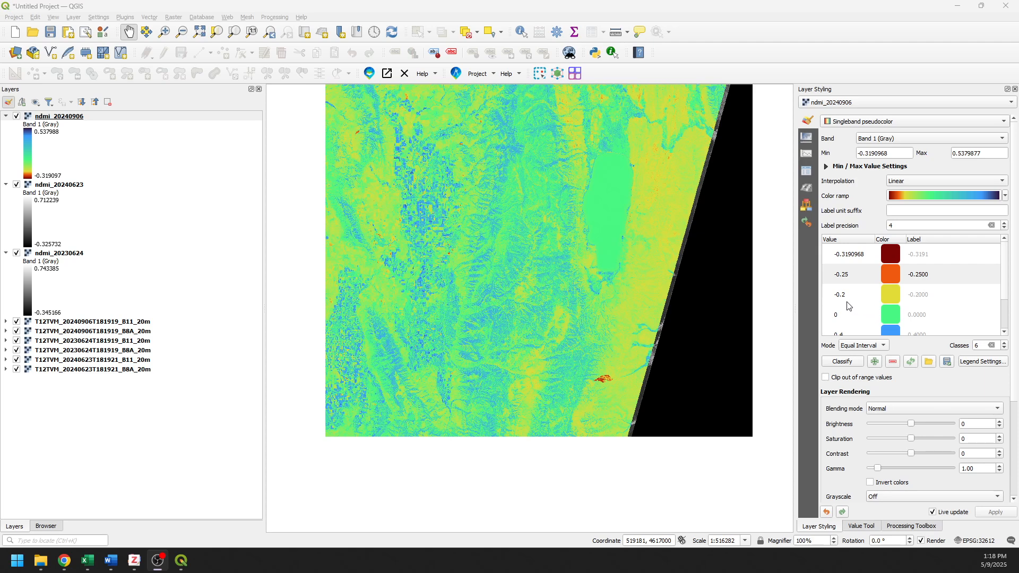
Step: Save the current symbology of ndmi_20240906 as the layer's default style
{"action": "scroll", "coordinate": [1018, 294], "scroll_direction": "down", "scroll_amount": 5}
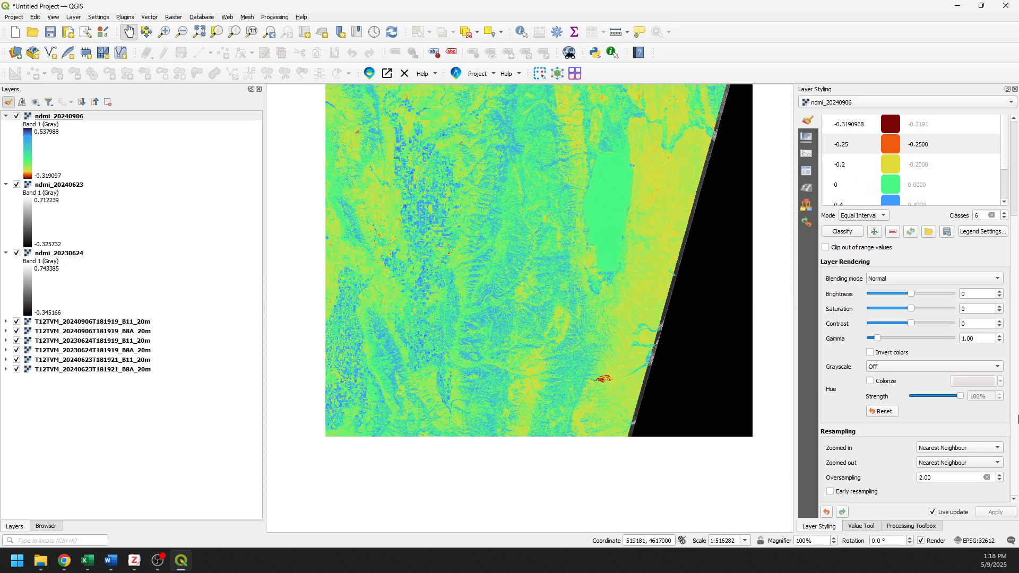
{"action": "scroll", "coordinate": [1017, 419], "scroll_direction": "up", "scroll_amount": 5}
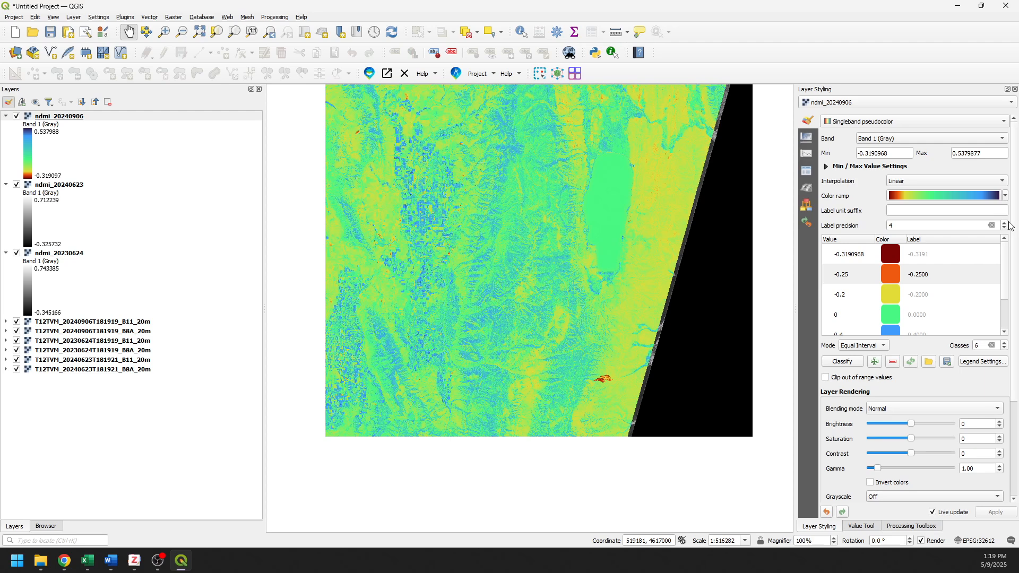
{"action": "double_click", "coordinate": [69, 117]}
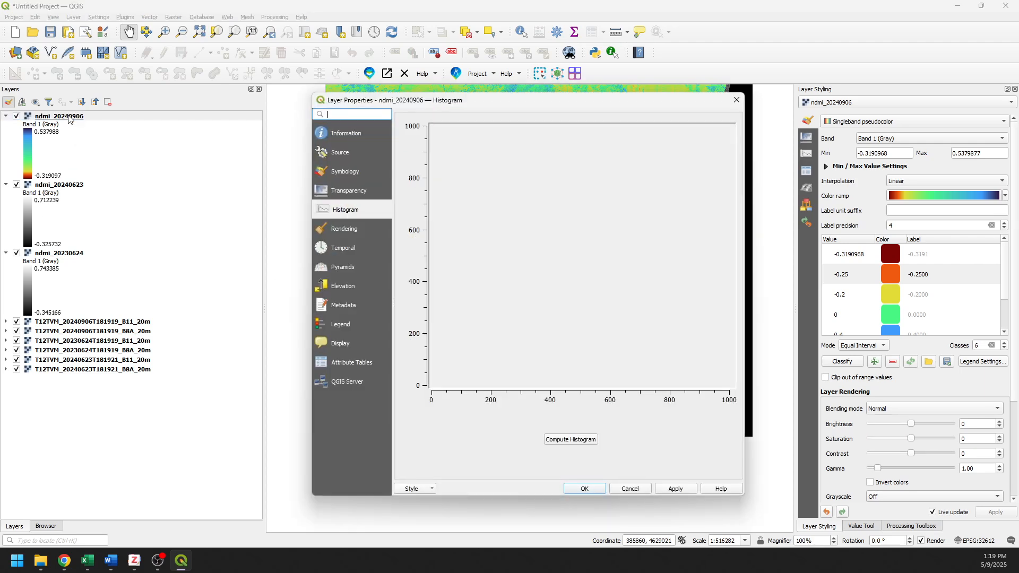
{"action": "left_click", "coordinate": [347, 175]}
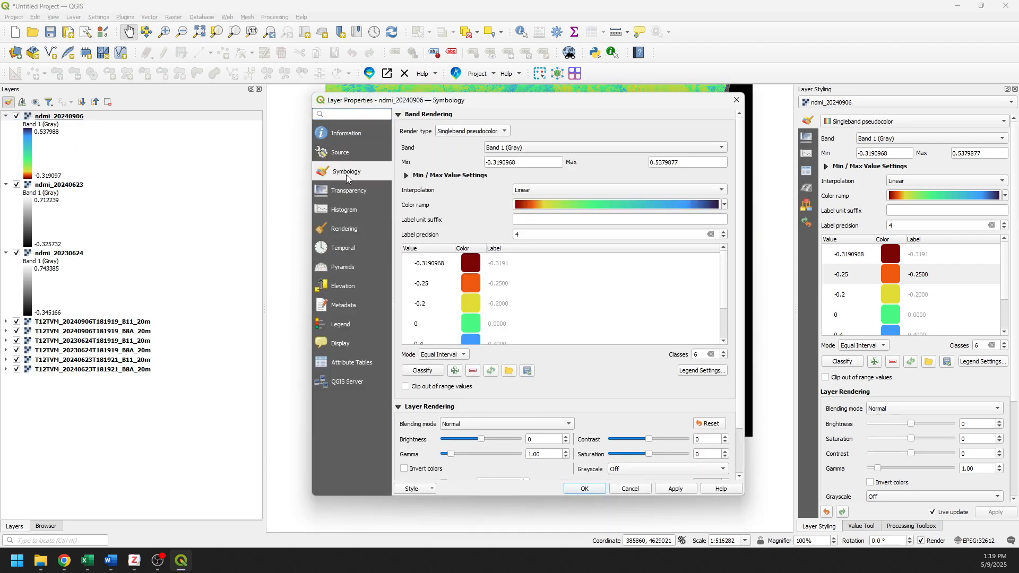
{"action": "left_click", "coordinate": [431, 490]}
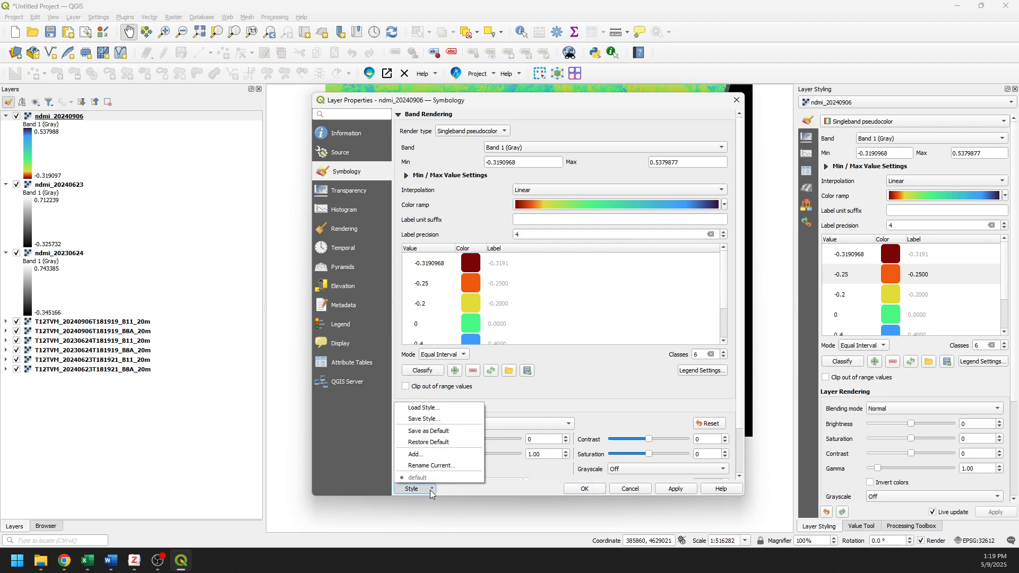
{"action": "left_click", "coordinate": [426, 431]}
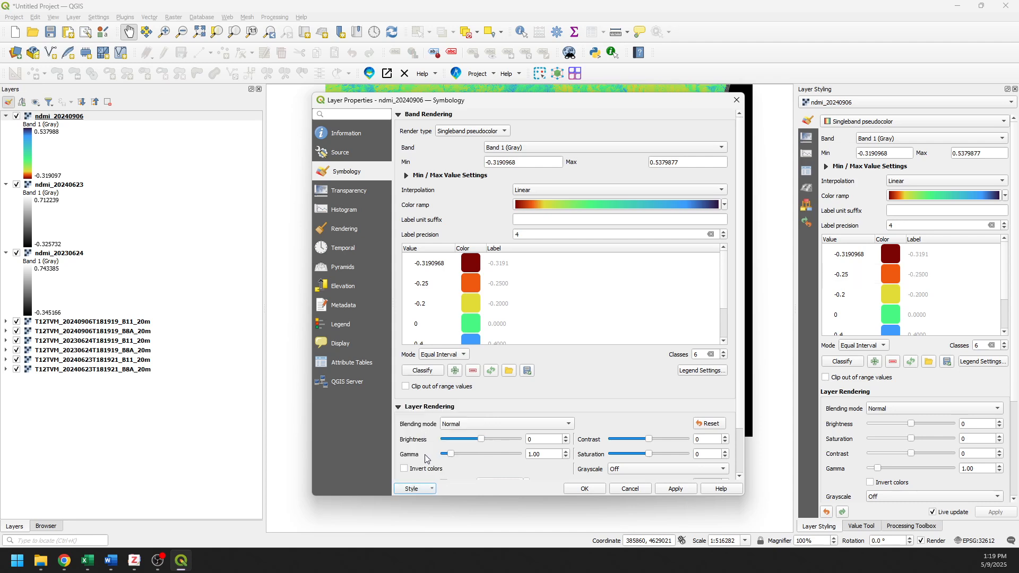
Step: Save the ndmi_20240906 style with all categories as the QGIS QML style file ndmi.qml in the Downloads folder
{"action": "left_click", "coordinate": [429, 489]}
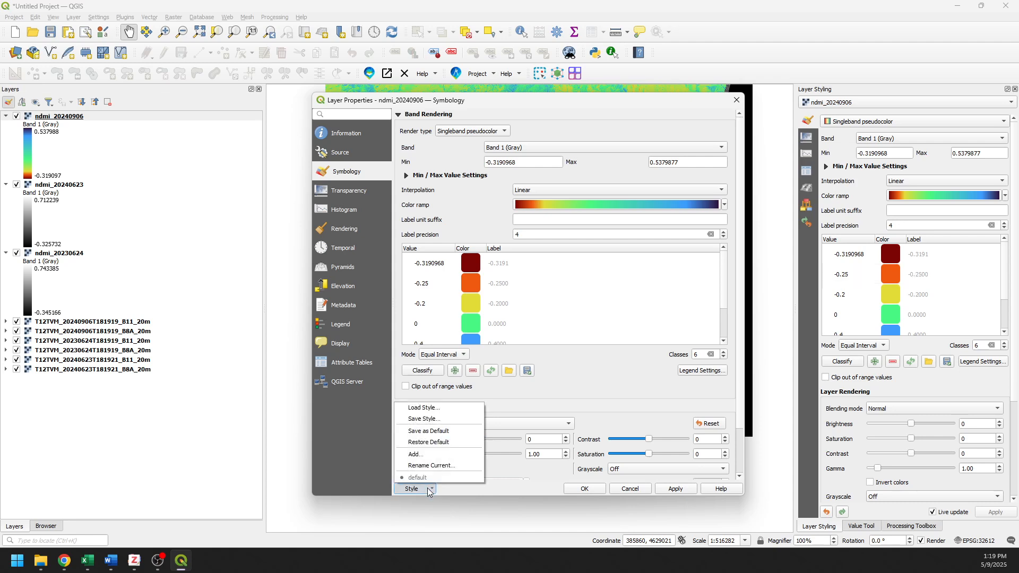
{"action": "left_click", "coordinate": [426, 422]}
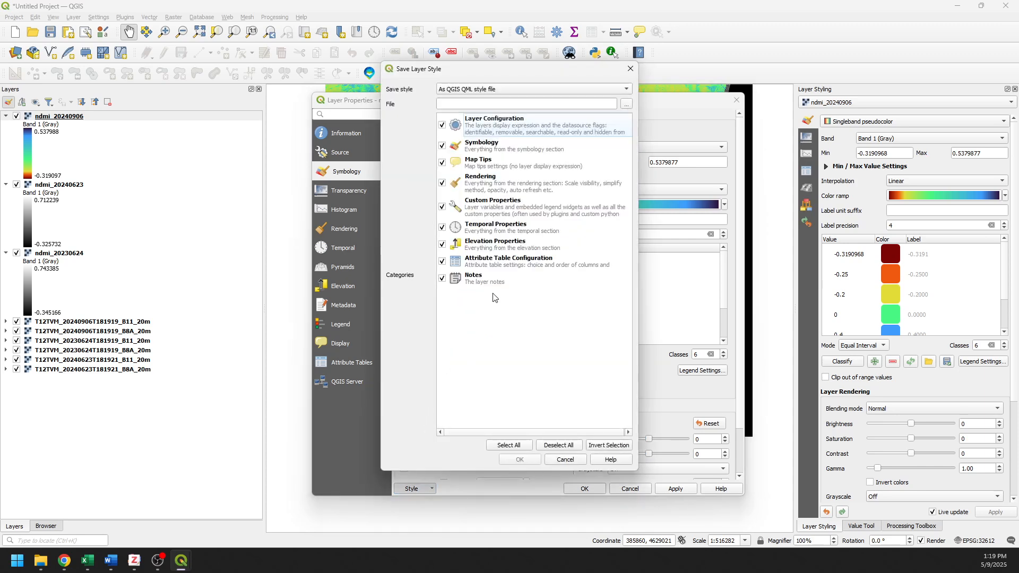
{"action": "left_click", "coordinate": [626, 104]}
{"action": "scroll", "coordinate": [432, 211], "scroll_direction": "up", "scroll_amount": 2}
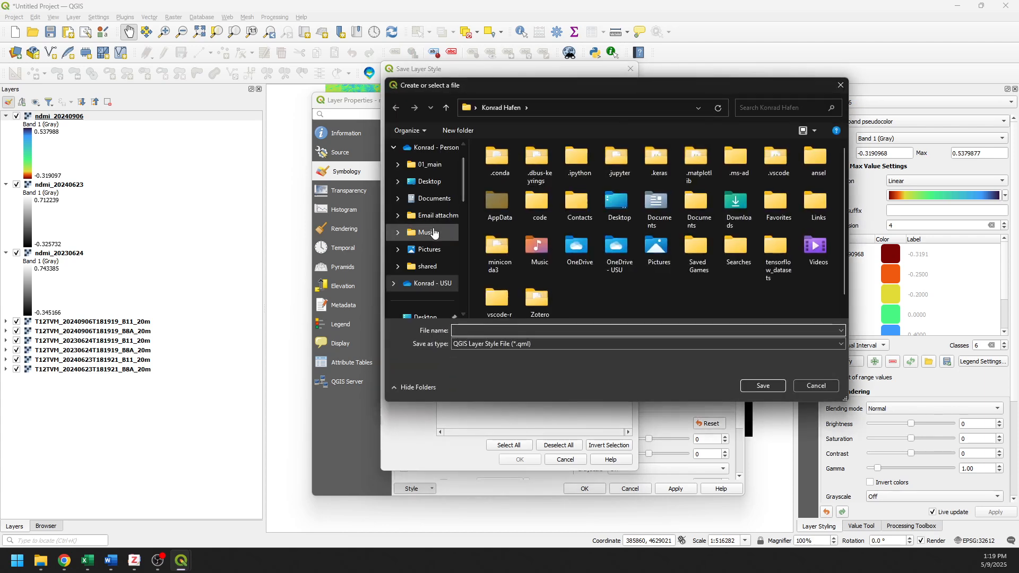
{"action": "scroll", "coordinate": [431, 218], "scroll_direction": "up", "scroll_amount": 5}
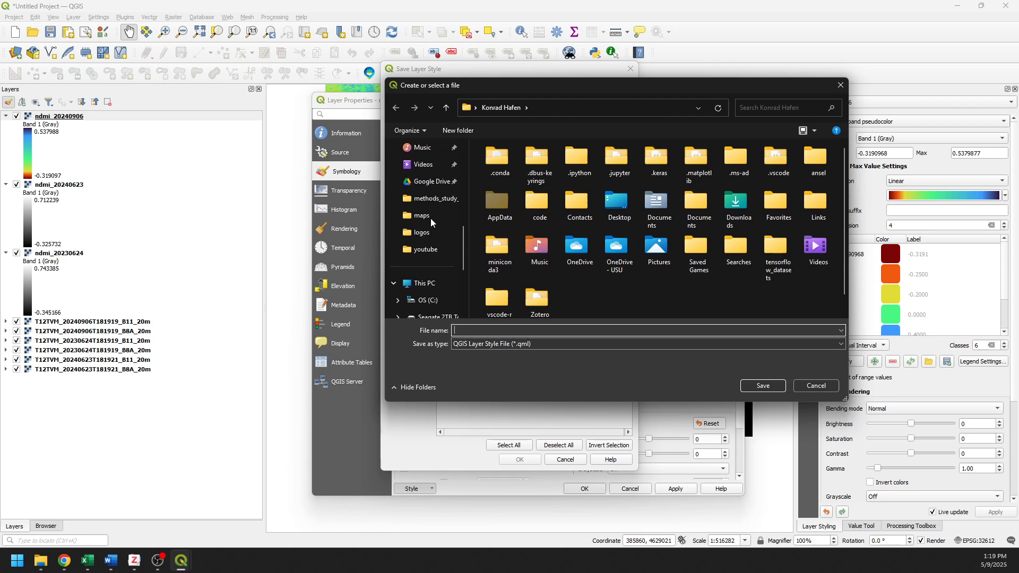
{"action": "left_click", "coordinate": [429, 199]}
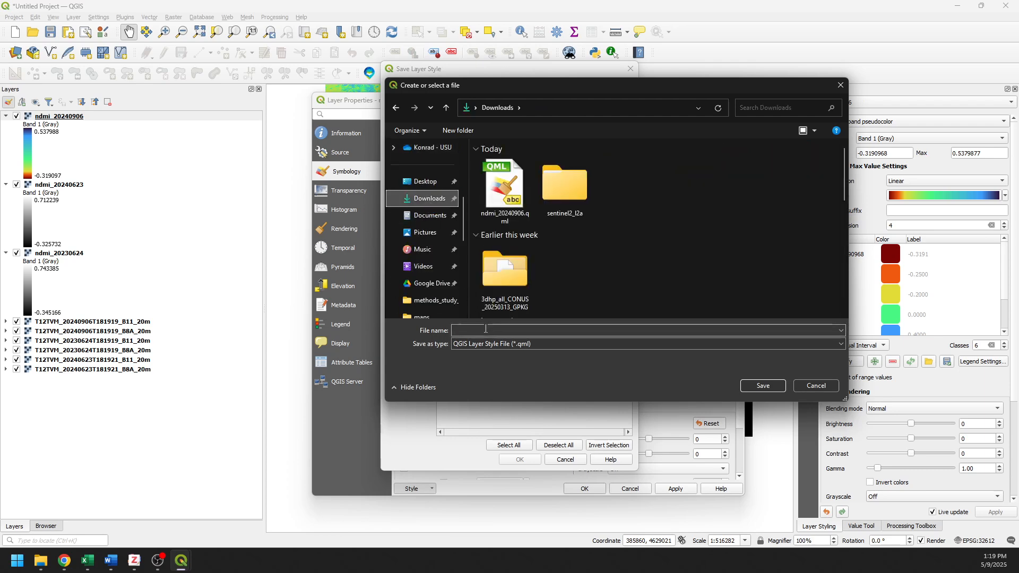
{"action": "left_click", "coordinate": [530, 330]}
{"action": "type", "text": "ndmi"}
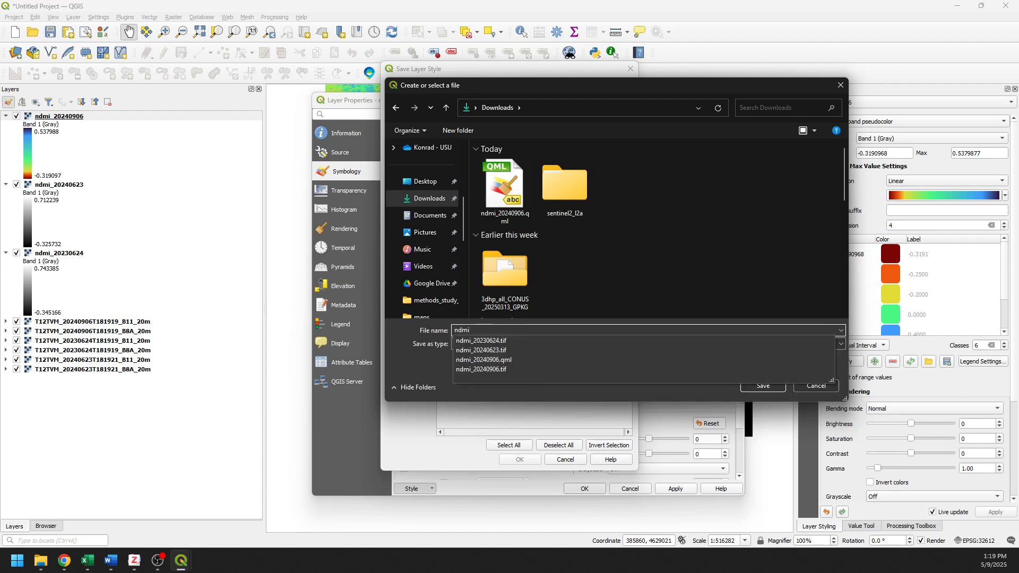
{"action": "key", "text": "Return"}
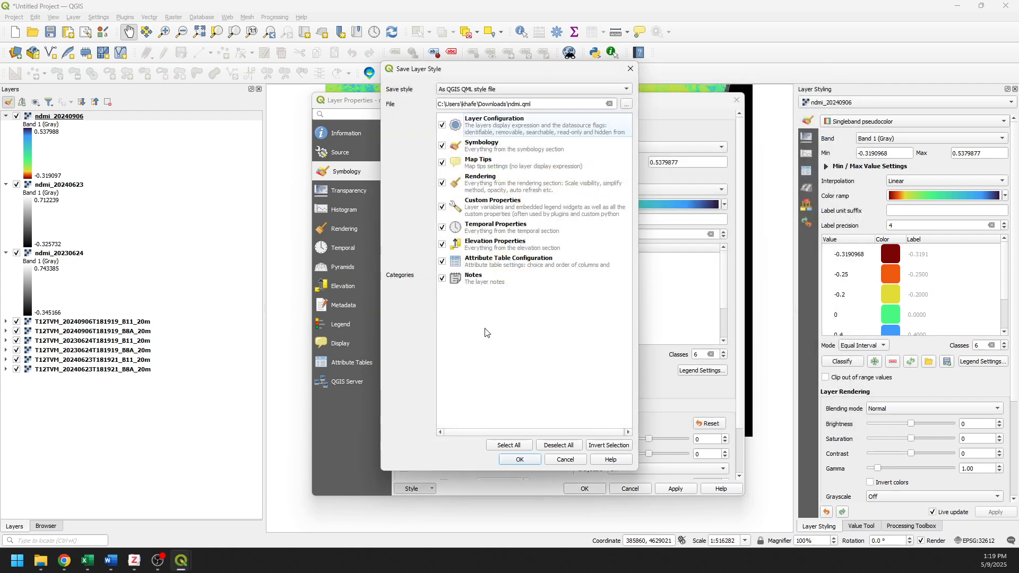
{"action": "left_click", "coordinate": [514, 459]}
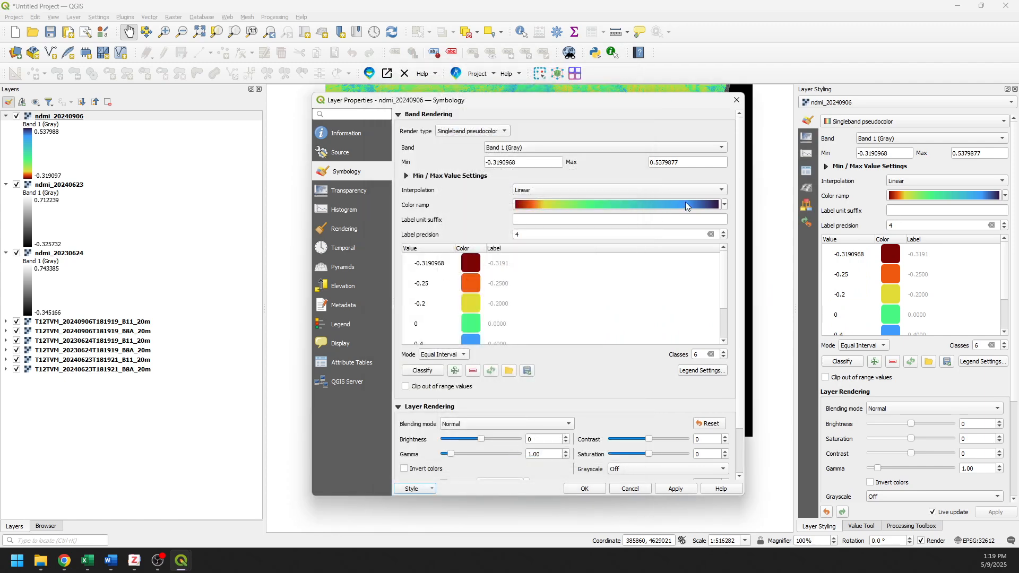
{"action": "left_click", "coordinate": [736, 101]}
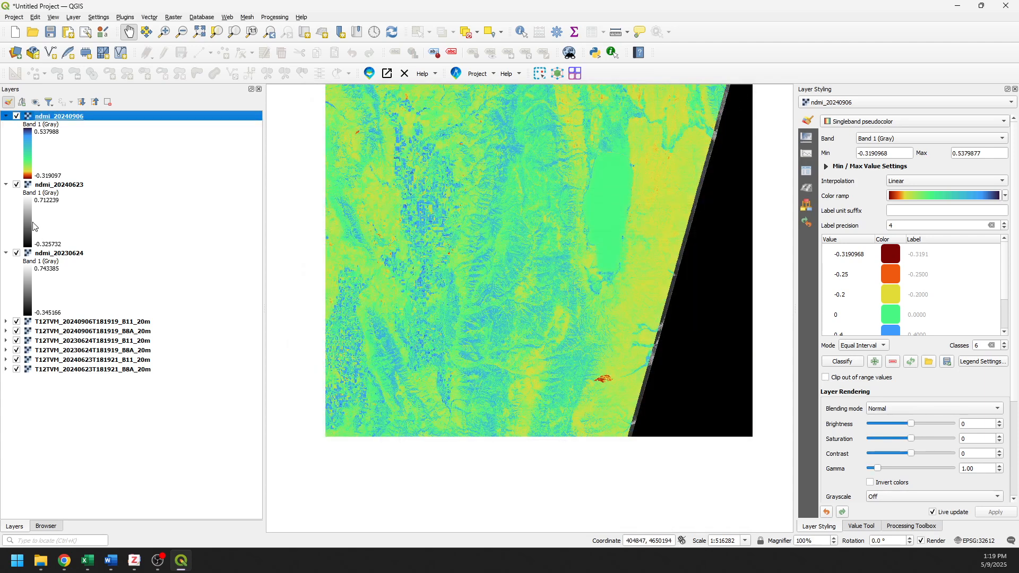
Step: Load the ndmi.qml style file from Downloads with all categories onto the ndmi_20240623 layer and apply it
{"action": "double_click", "coordinate": [66, 185]}
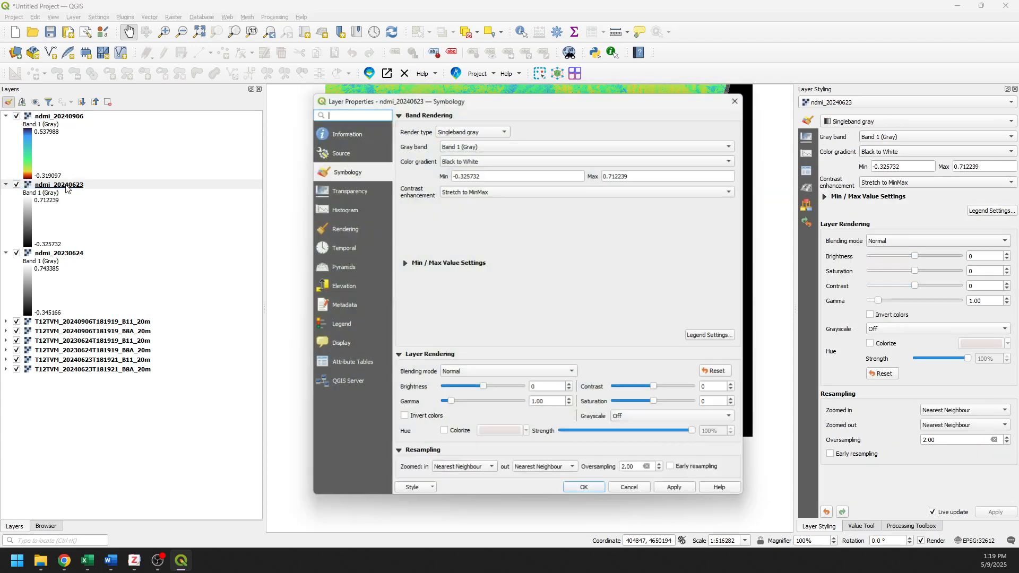
{"action": "left_click", "coordinate": [431, 489]}
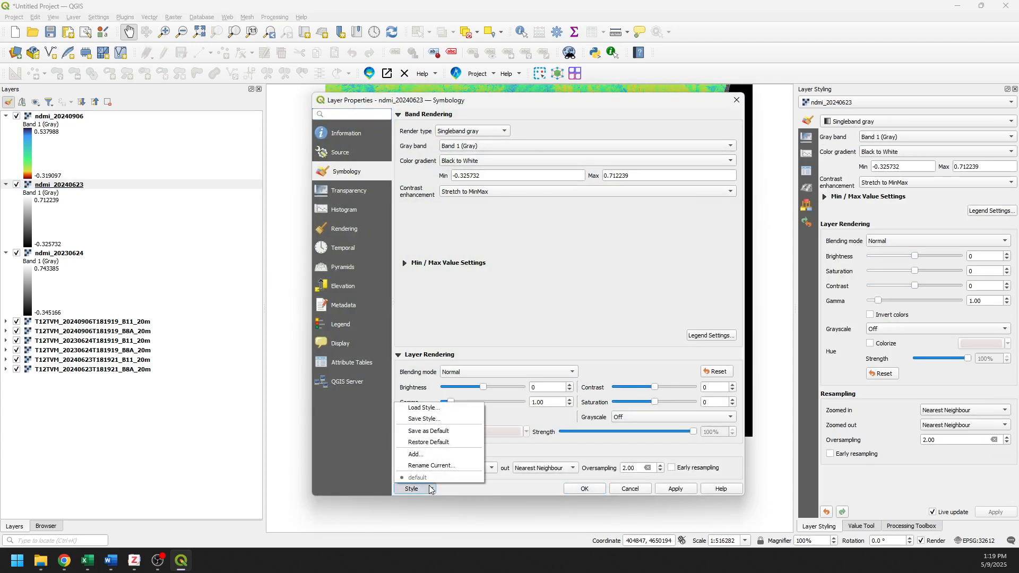
{"action": "left_click", "coordinate": [422, 409]}
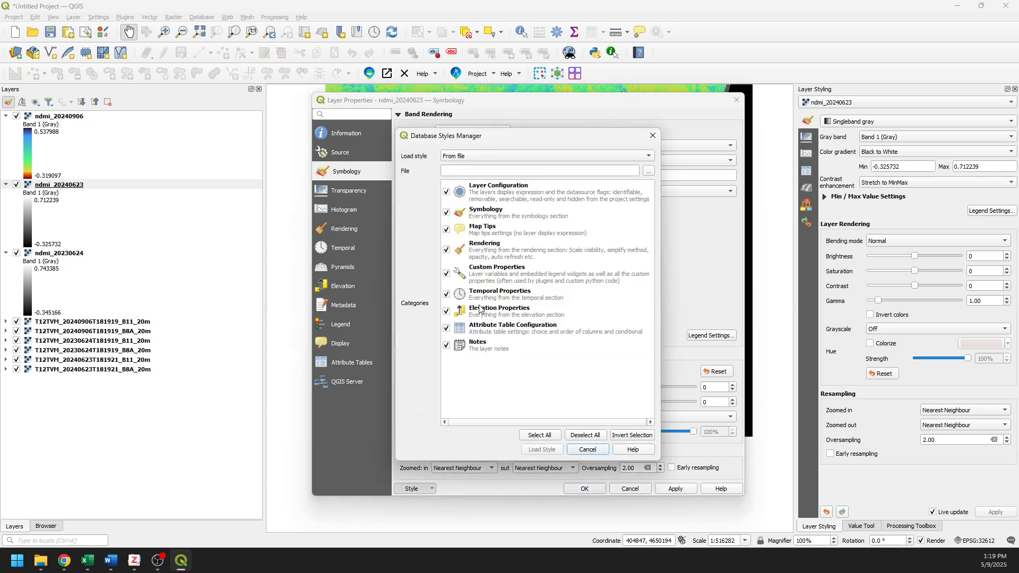
{"action": "left_click", "coordinate": [649, 171]}
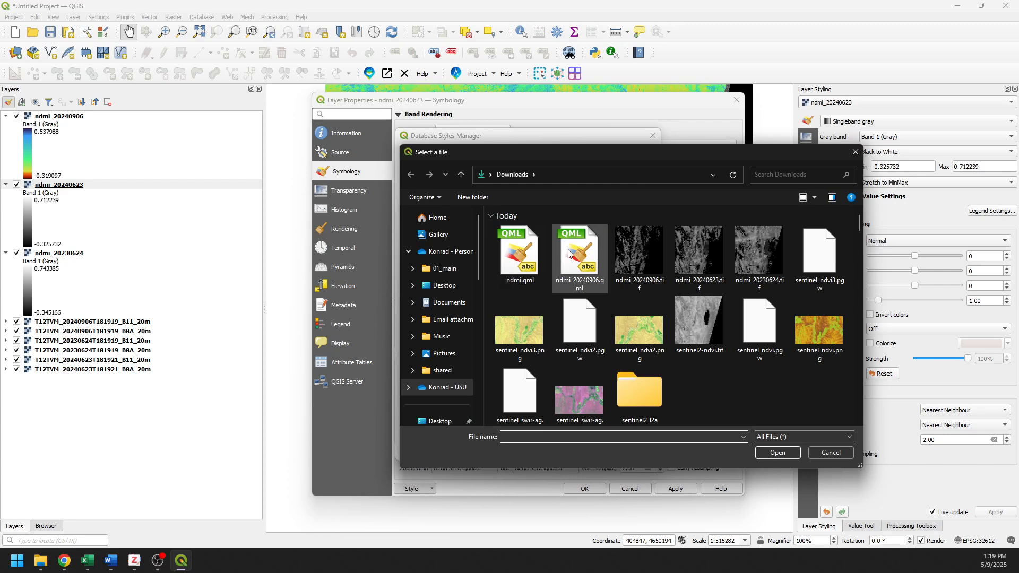
{"action": "left_click", "coordinate": [519, 252]}
{"action": "left_click", "coordinate": [776, 452]}
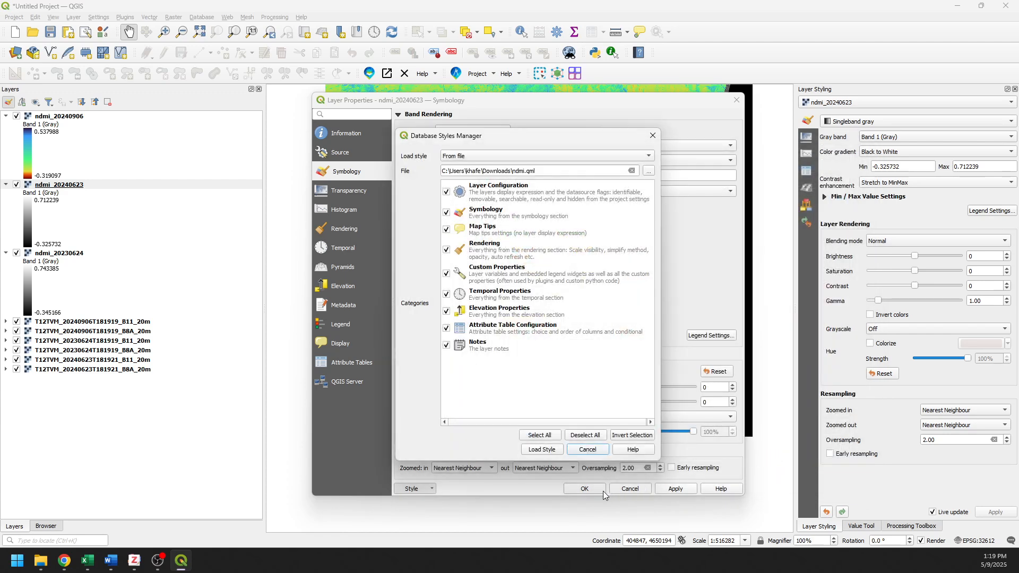
{"action": "left_click", "coordinate": [552, 451]}
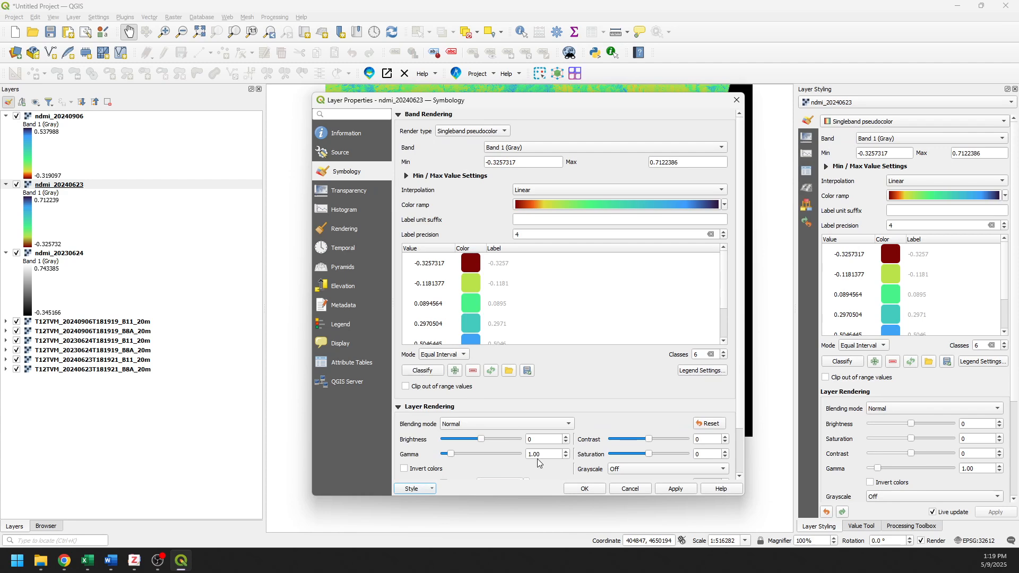
{"action": "left_click", "coordinate": [584, 489]}
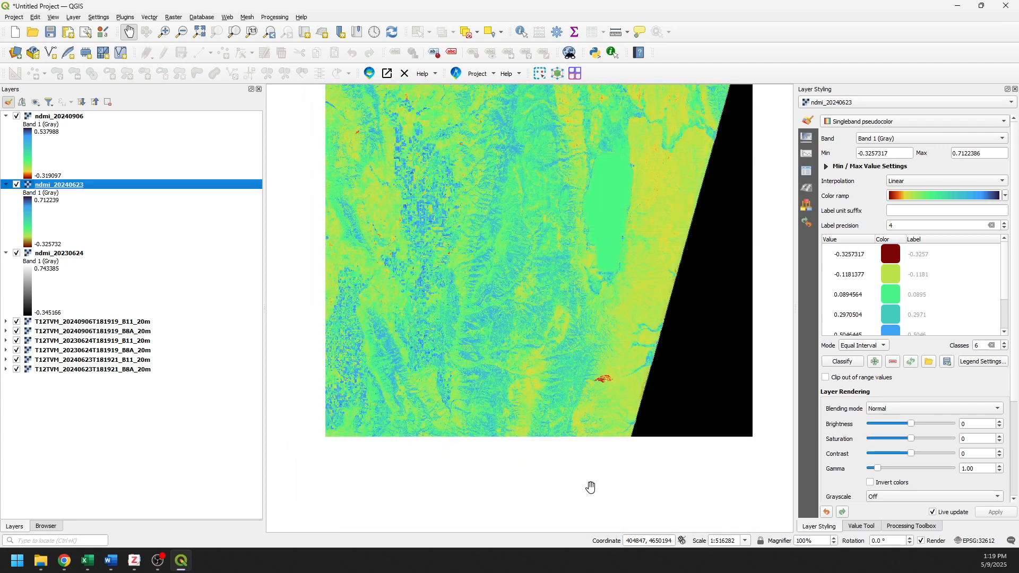
Step: Hide the ndmi_20240906 layer and check the class values of the ndmi_20240623 color ramp
{"action": "left_click", "coordinate": [16, 115]}
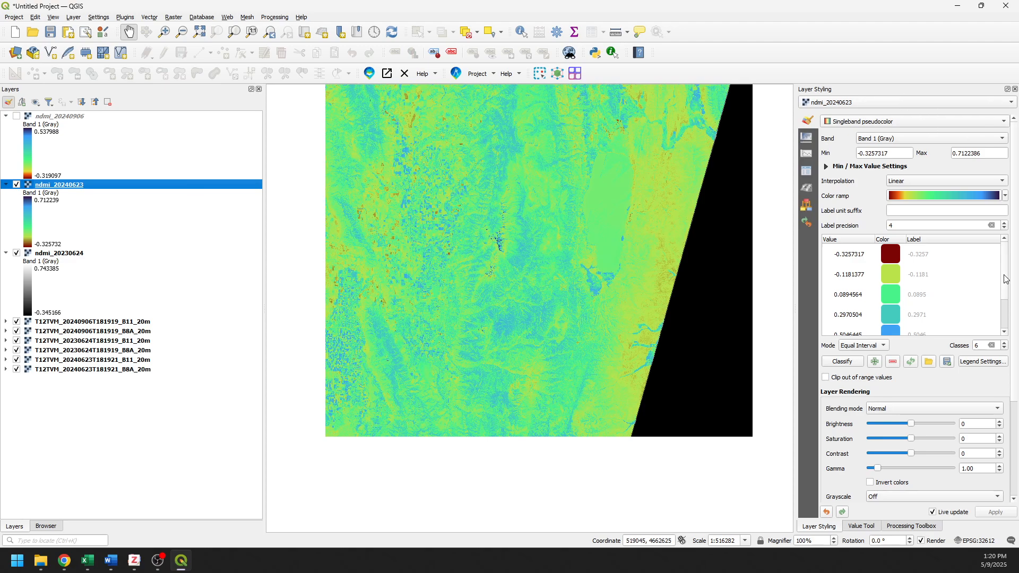
{"action": "left_click_drag", "start_coordinate": [1004, 275], "coordinate": [1009, 282]}
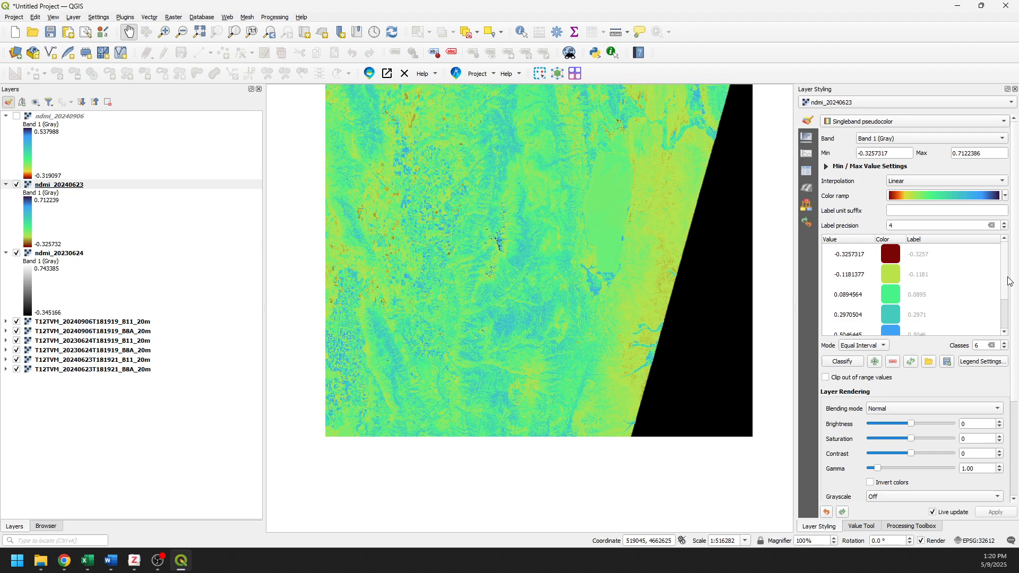
{"action": "mouse_move", "coordinate": [1010, 289]}
{"action": "left_mouse_down"}
{"action": "mouse_move", "coordinate": [1011, 310]}
{"action": "mouse_move", "coordinate": [1010, 273]}
{"action": "left_mouse_up"}
Step: Export the ndmi_20240906 color map to a text file named ndmi_values in the Downloads folder
{"action": "left_click", "coordinate": [47, 116]}
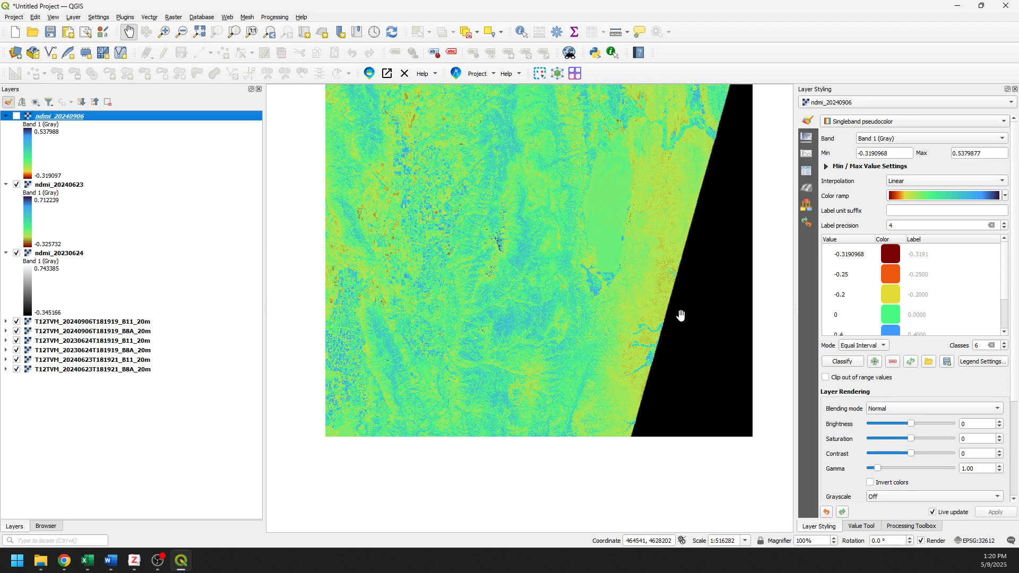
{"action": "left_click", "coordinate": [947, 364]}
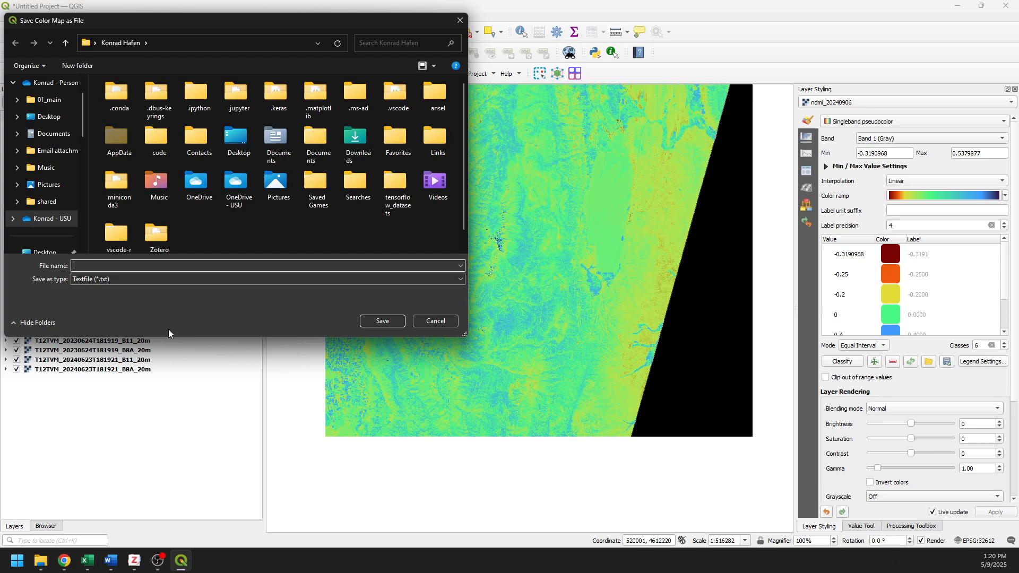
{"action": "scroll", "coordinate": [53, 196], "scroll_direction": "down", "scroll_amount": 3}
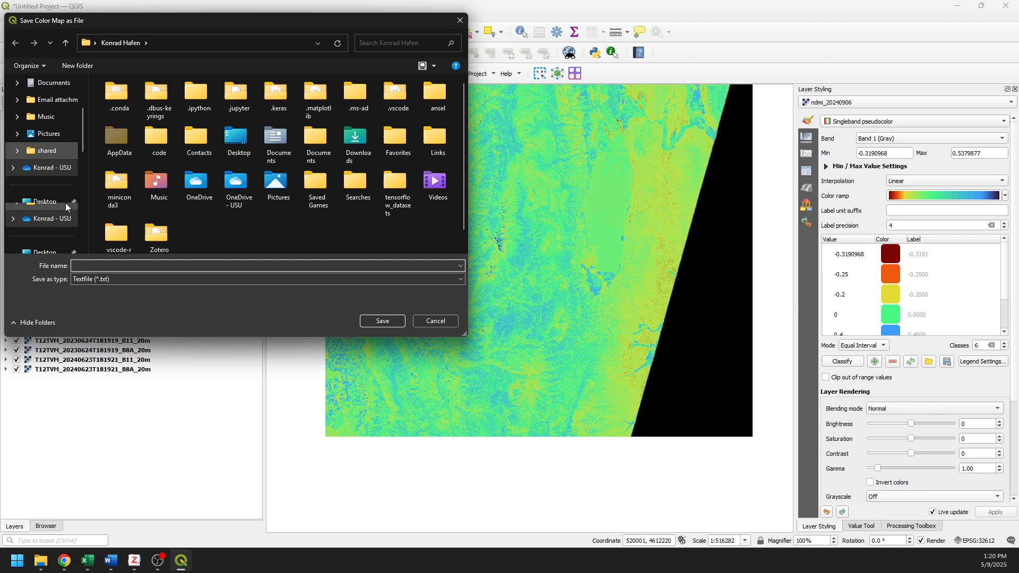
{"action": "left_click", "coordinate": [46, 168]}
{"action": "left_click", "coordinate": [102, 267]}
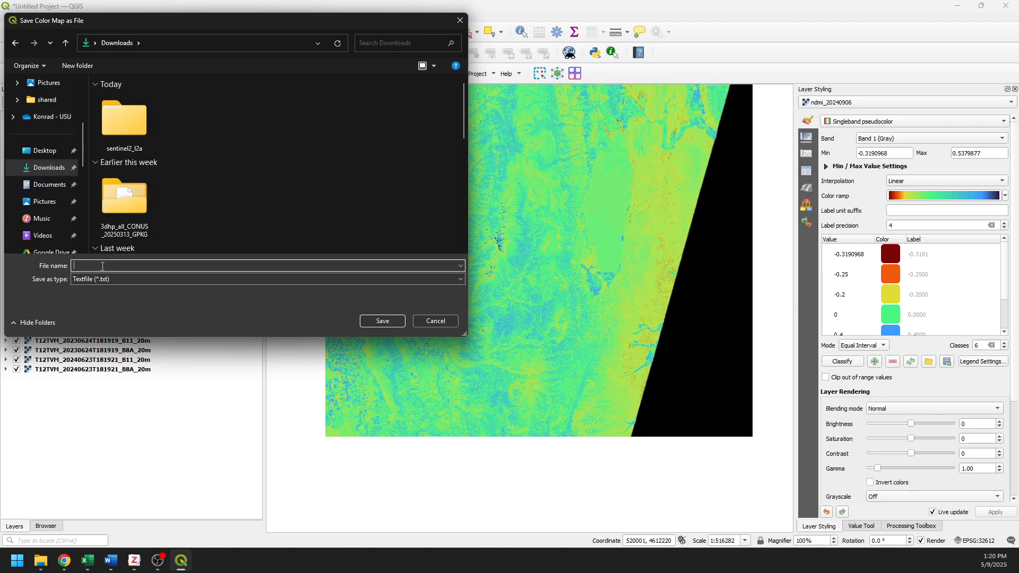
{"action": "type", "text": "ndmi_"}
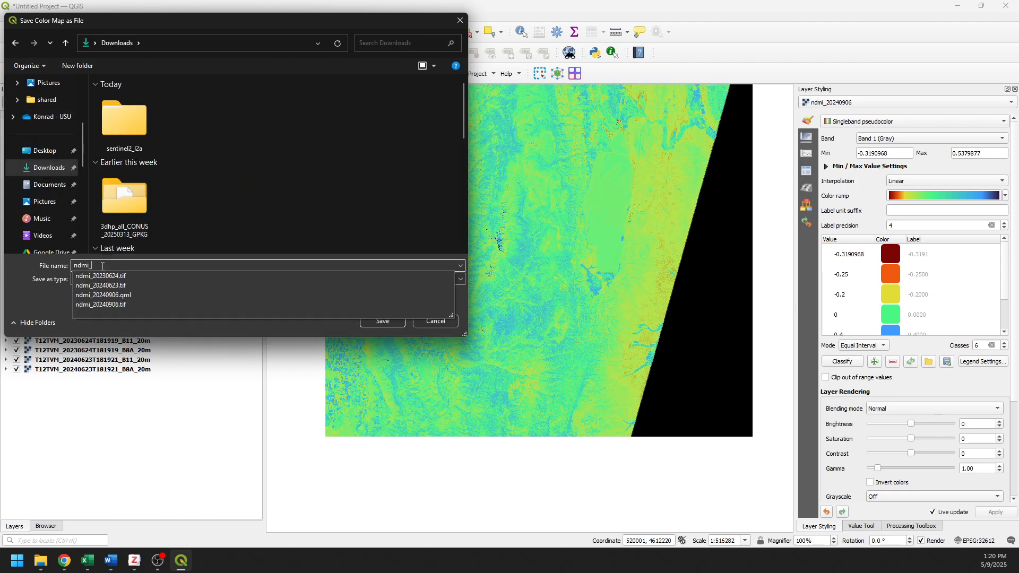
{"action": "type", "text": "values"}
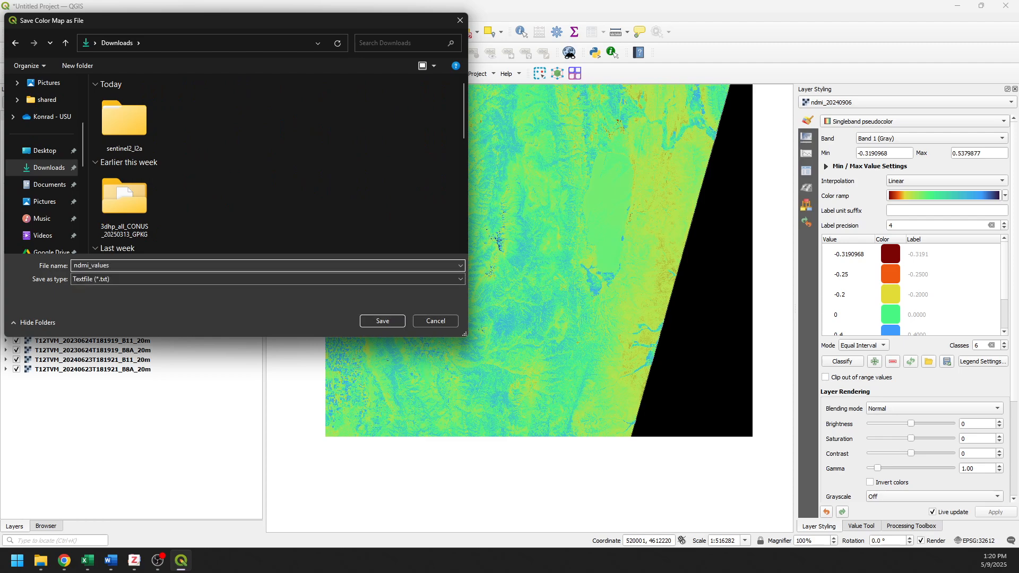
{"action": "key", "text": "Return"}
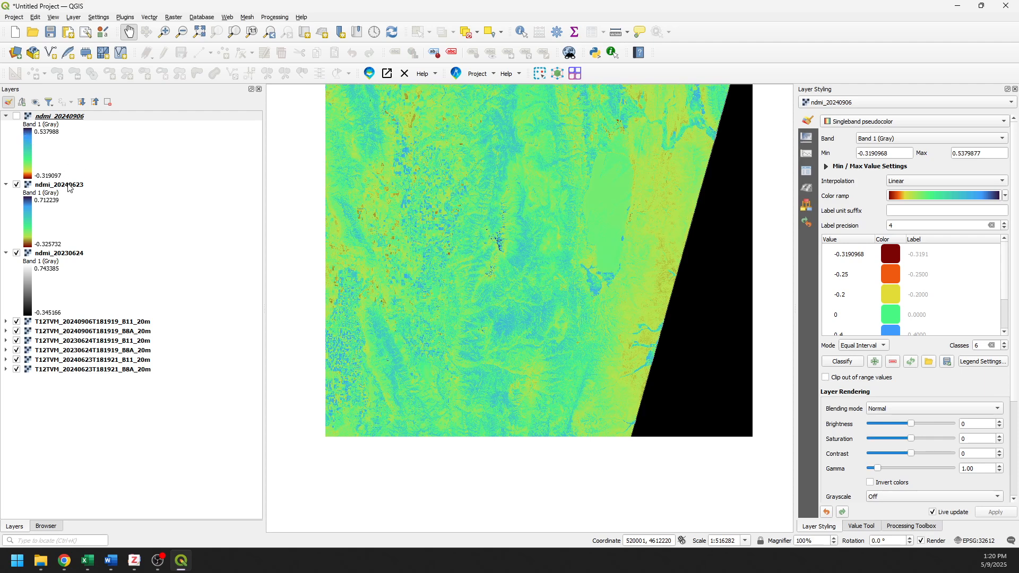
Step: Load the color map file ndmi_values.txt from Downloads into the ndmi_20240623 symbology
{"action": "left_click", "coordinate": [71, 186]}
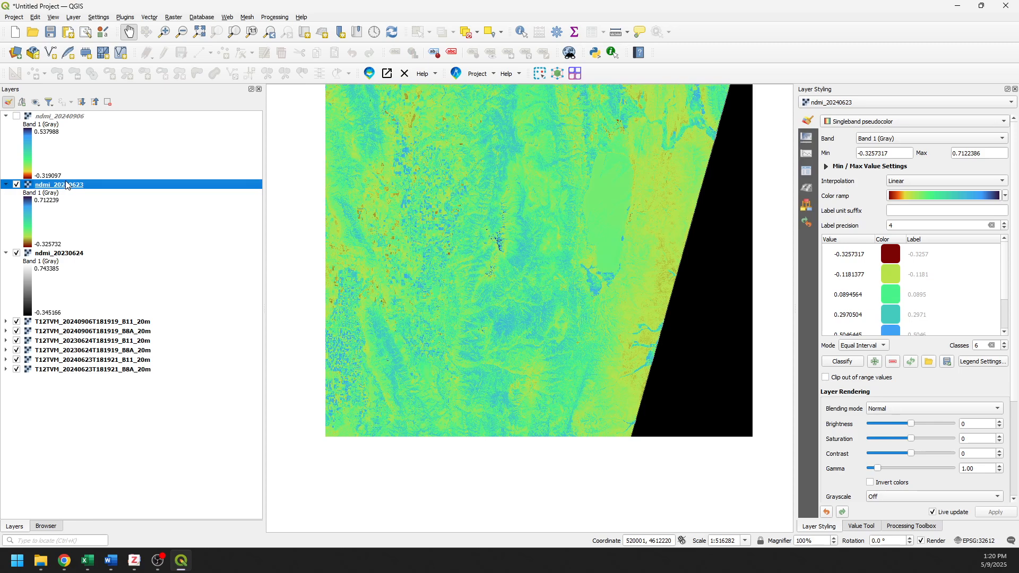
{"action": "left_click", "coordinate": [929, 363]}
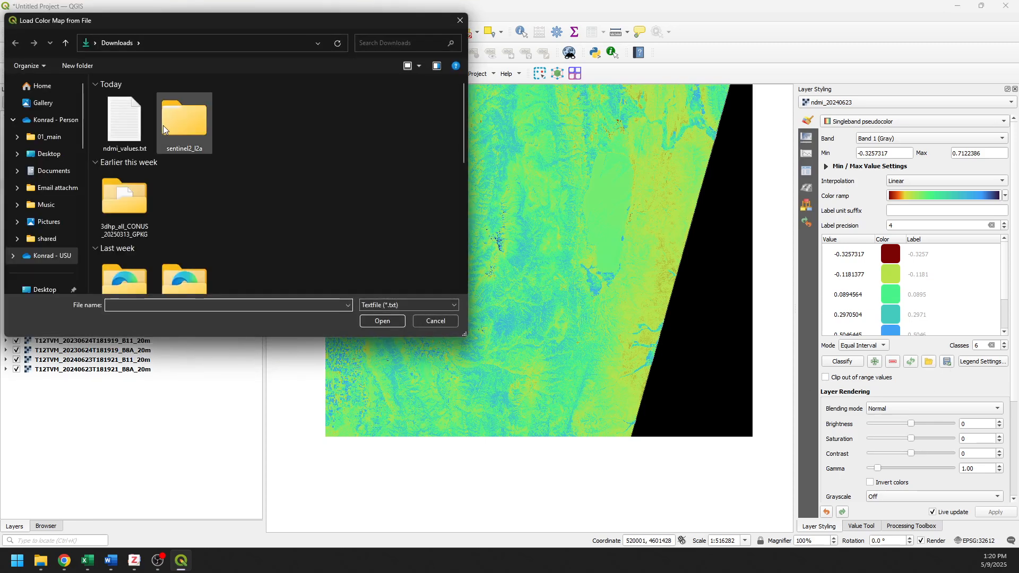
{"action": "left_click", "coordinate": [120, 133]}
{"action": "left_click", "coordinate": [377, 319]}
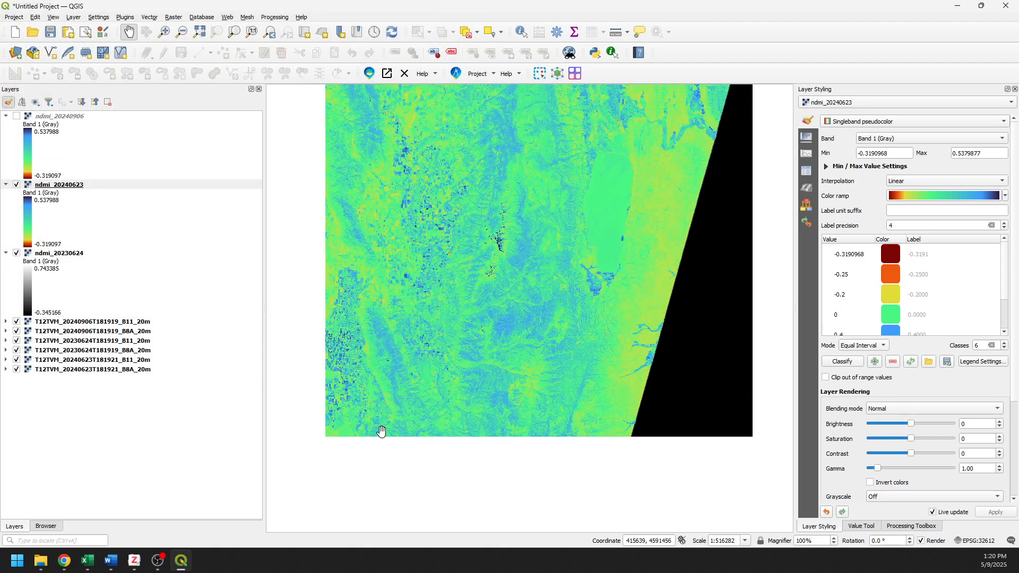
Step: Load the ndmi.qml style file from Downloads with all categories onto the ndmi_20230624 layer and apply it
{"action": "double_click", "coordinate": [68, 257]}
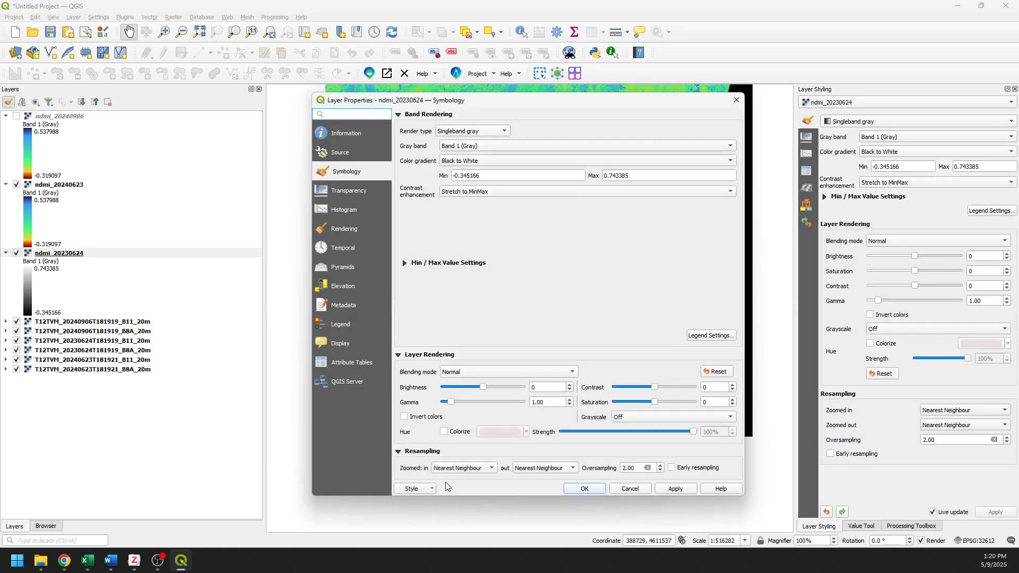
{"action": "left_click", "coordinate": [431, 489]}
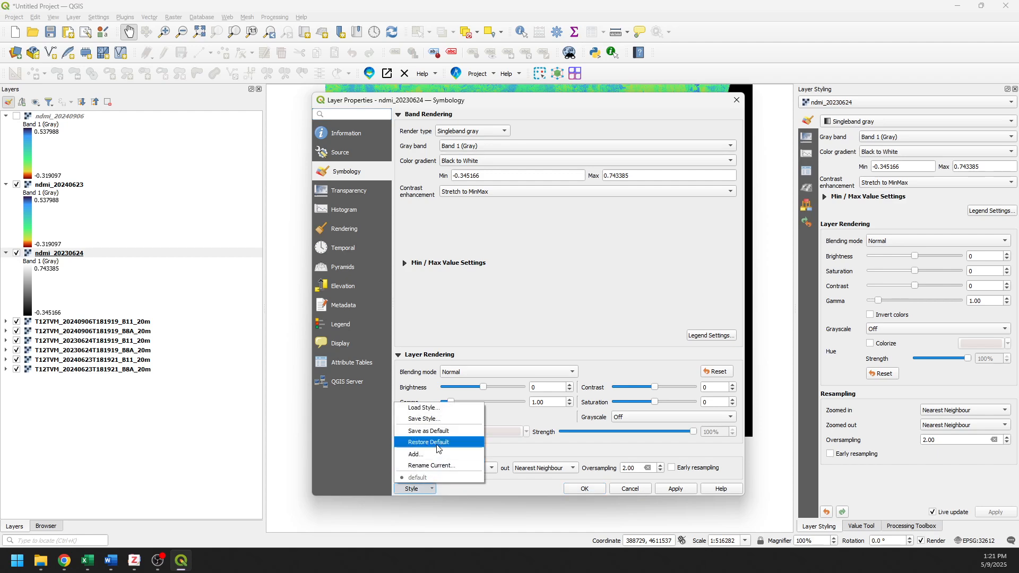
{"action": "left_click", "coordinate": [425, 406]}
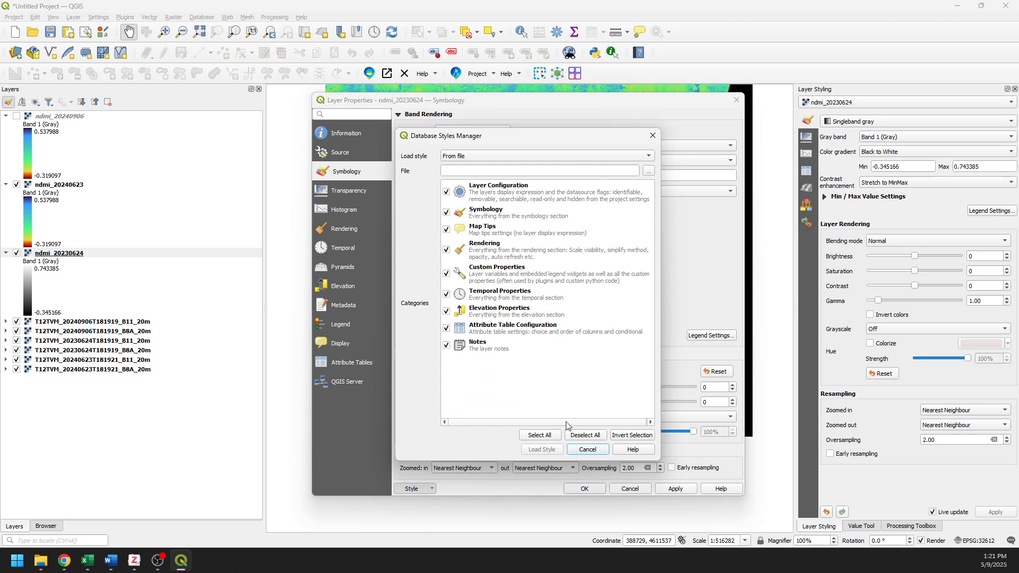
{"action": "left_click", "coordinate": [650, 171]}
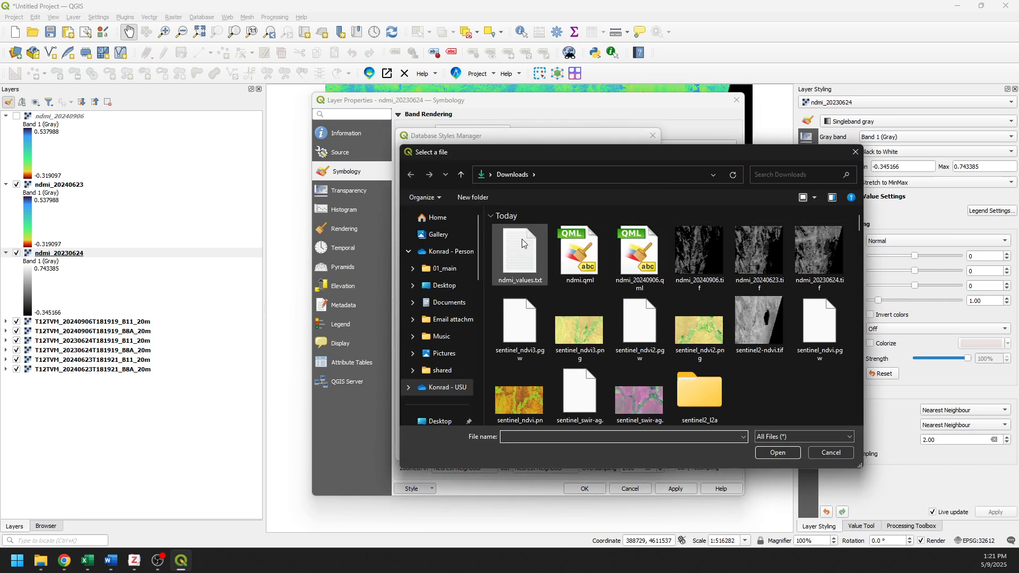
{"action": "left_click", "coordinate": [577, 259]}
{"action": "left_click", "coordinate": [767, 452]}
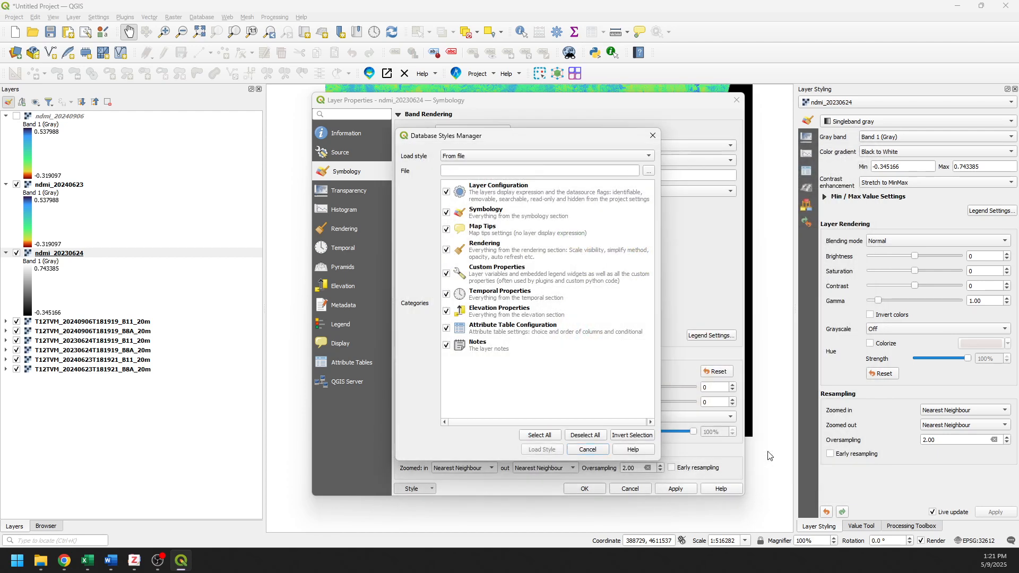
{"action": "left_click", "coordinate": [541, 450]}
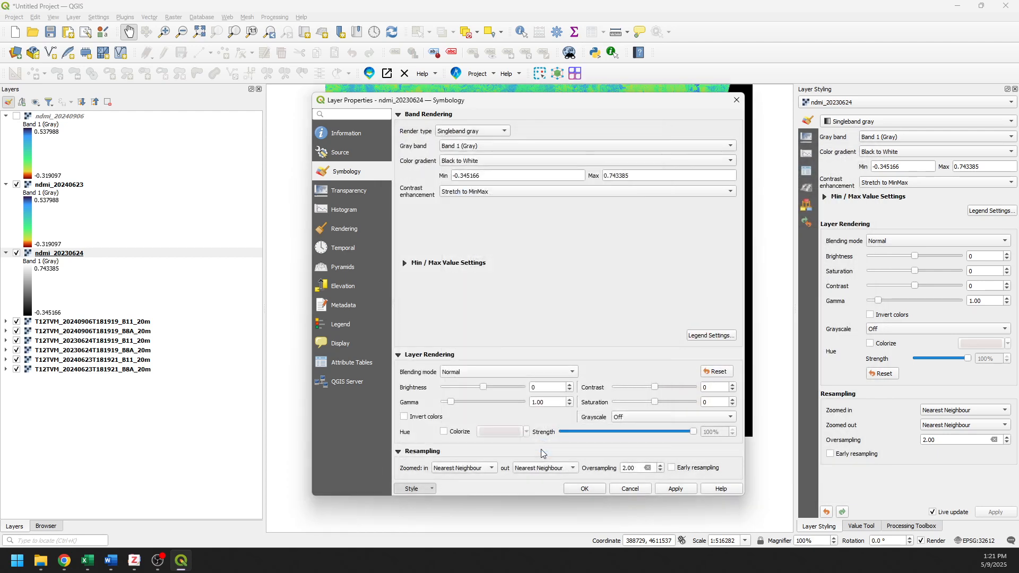
{"action": "left_click", "coordinate": [583, 488]}
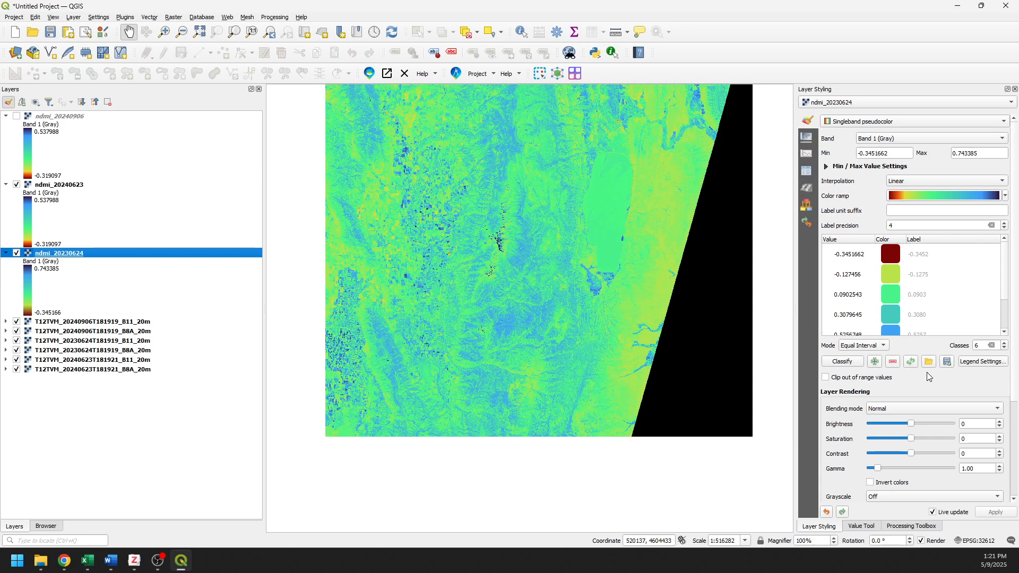
Step: Load the color map file ndmi_values.txt from Downloads into the ndmi_20230624 symbology
{"action": "left_click", "coordinate": [929, 363]}
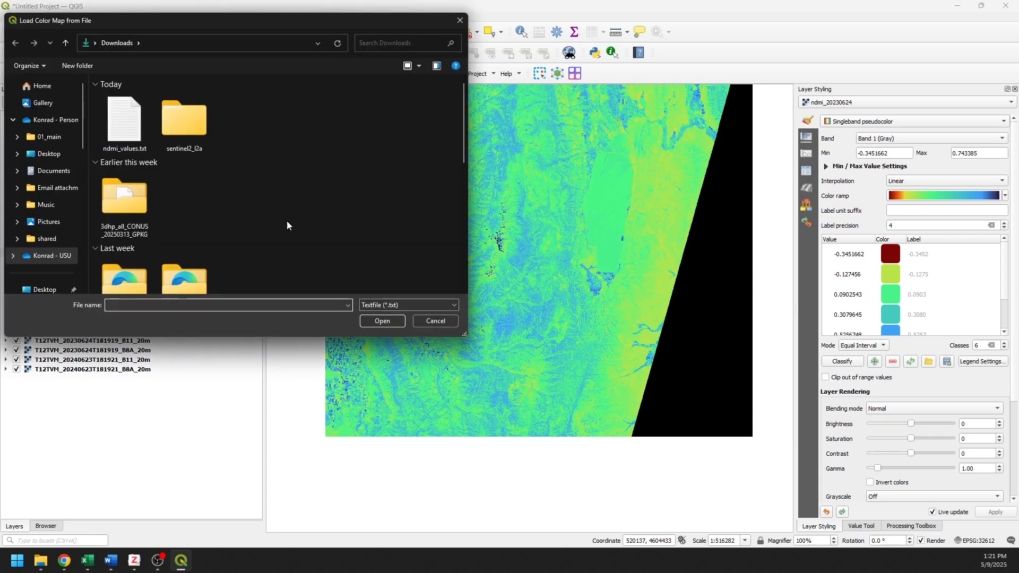
{"action": "left_click", "coordinate": [124, 119]}
{"action": "left_click", "coordinate": [389, 323]}
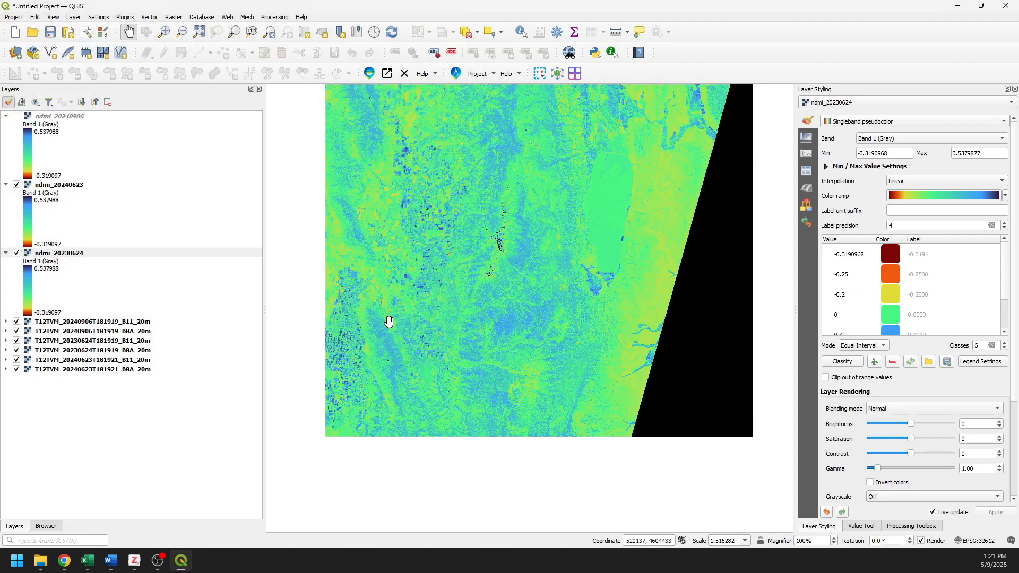
Step: Hide the ndmi_20240623 layer and examine ndmi_20230624 up close between the mountain ridge and the lake
{"action": "left_click", "coordinate": [19, 186]}
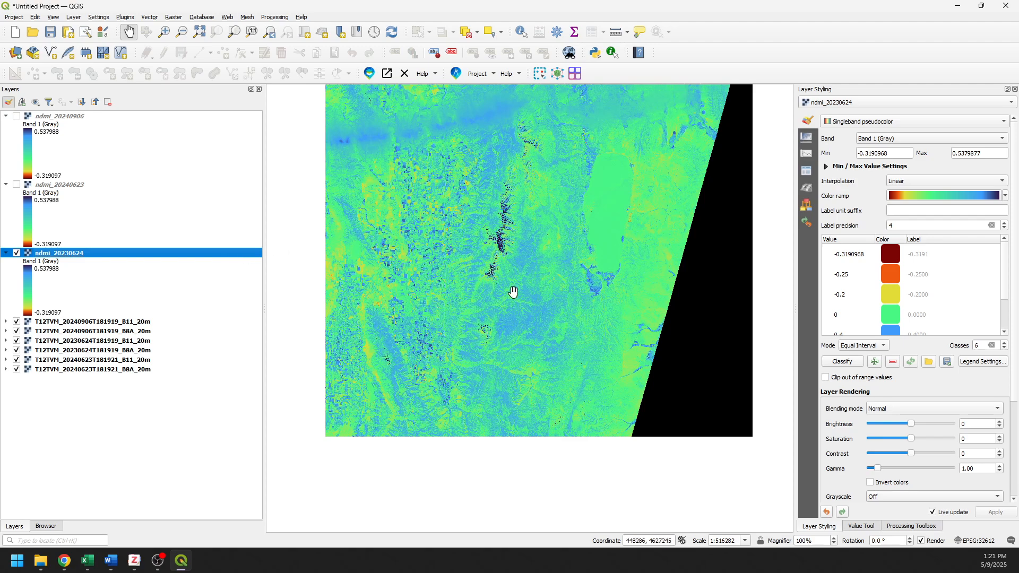
{"action": "left_click_drag", "start_coordinate": [511, 286], "coordinate": [515, 301]}
{"action": "scroll", "coordinate": [515, 301], "scroll_direction": "up", "scroll_amount": 1}
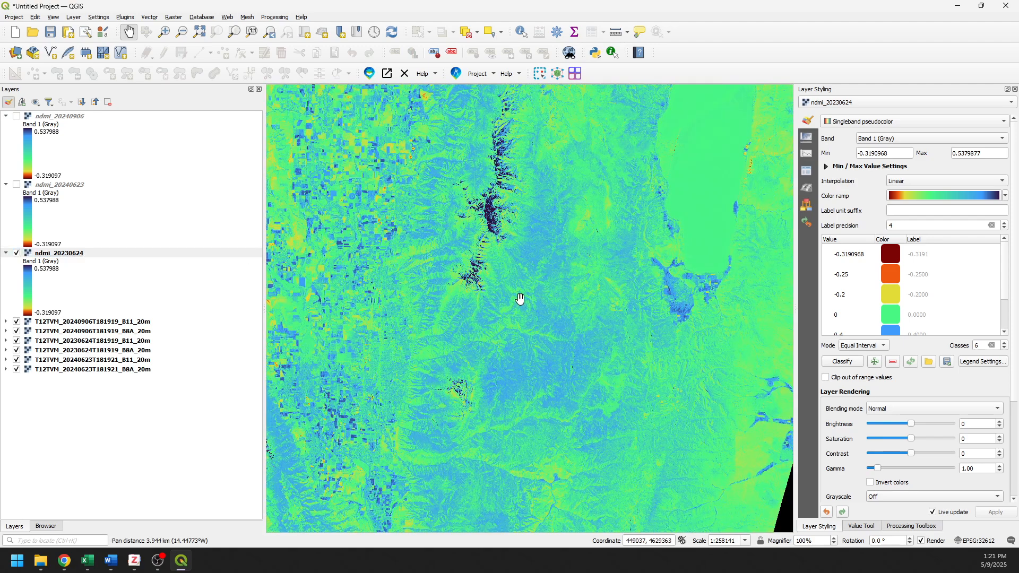
{"action": "scroll", "coordinate": [492, 236], "scroll_direction": "up", "scroll_amount": 1}
{"action": "left_click_drag", "start_coordinate": [584, 295], "coordinate": [470, 278]}
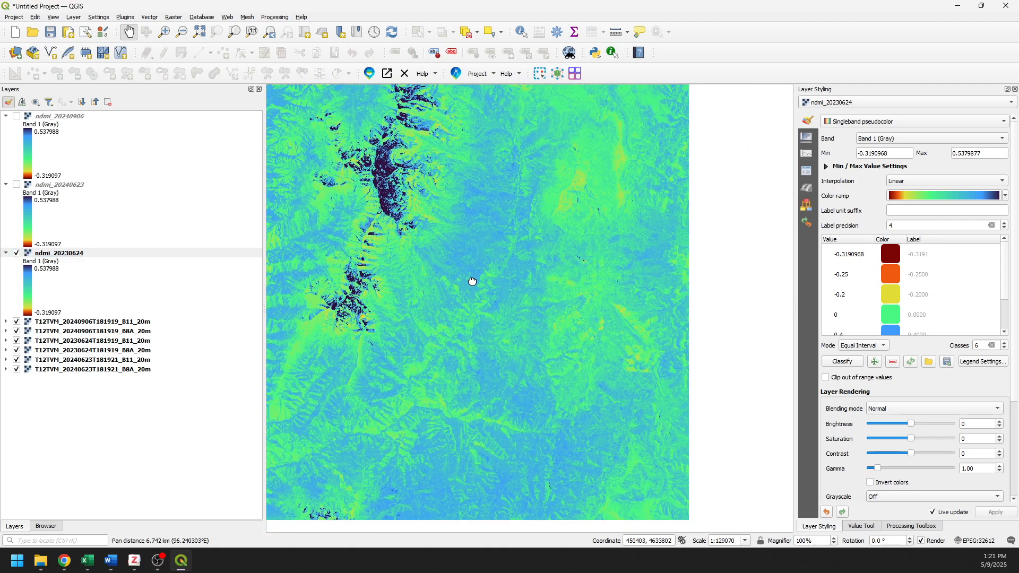
{"action": "left_click_drag", "start_coordinate": [593, 259], "coordinate": [553, 377]}
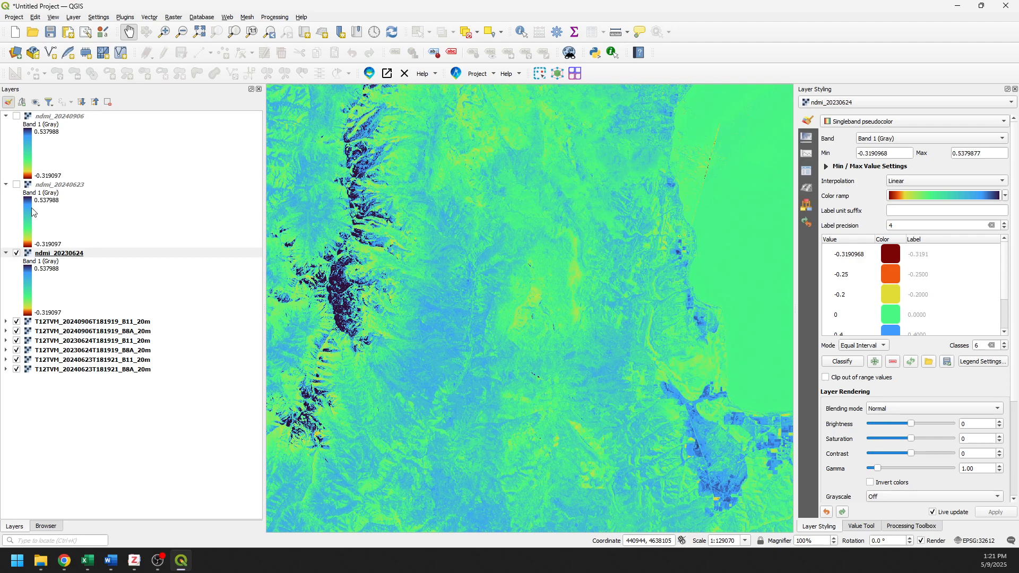
Step: Compare ndmi_20240623 with ndmi_20230624 by repeatedly toggling the visibility of ndmi_20240623, leaving it hidden
{"action": "left_click", "coordinate": [16, 185]}
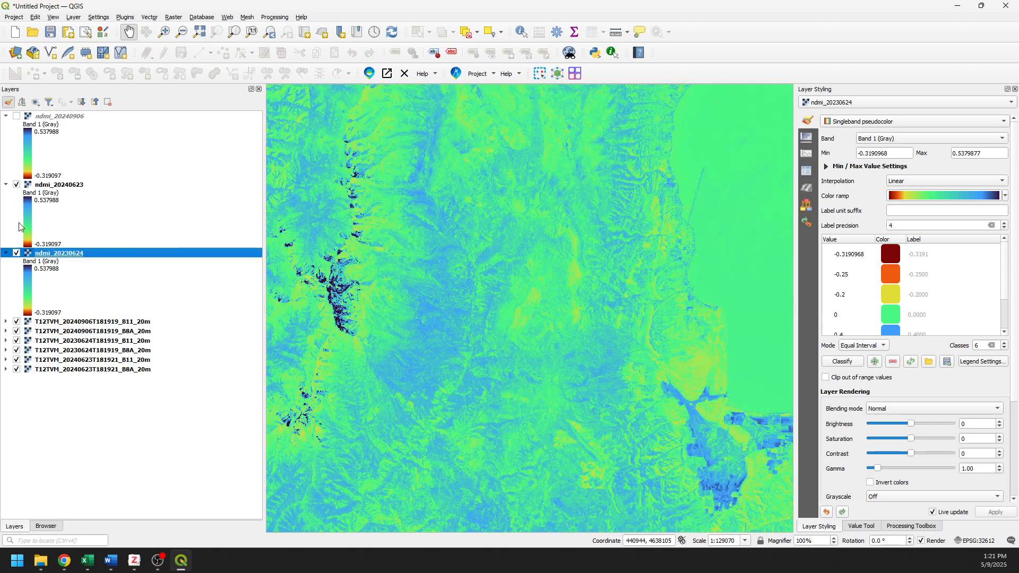
{"action": "left_click", "coordinate": [16, 185]}
{"action": "left_click", "coordinate": [17, 184]}
{"action": "left_click", "coordinate": [16, 184]}
{"action": "left_click", "coordinate": [17, 184]}
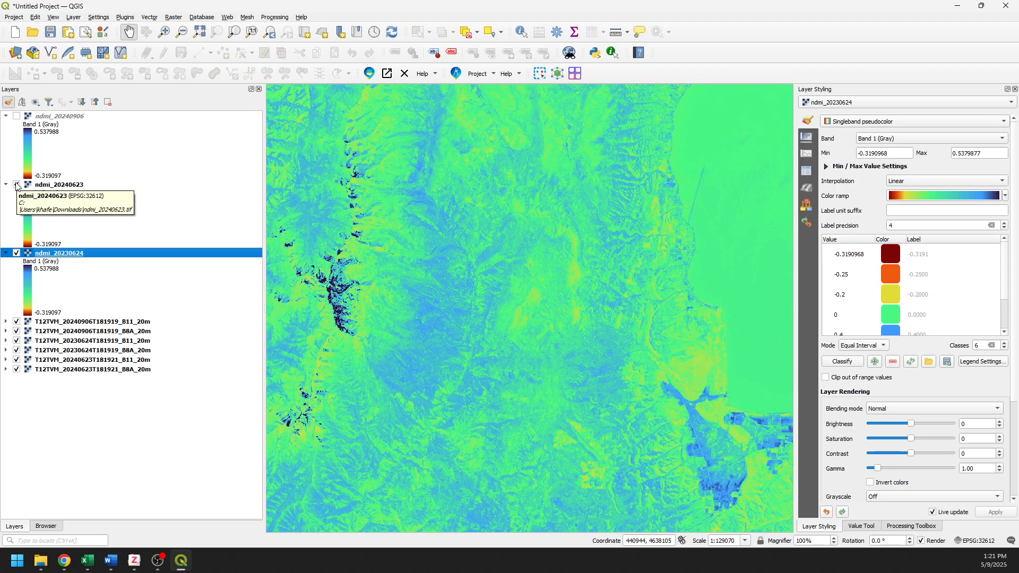
{"action": "left_click", "coordinate": [16, 185]}
{"action": "left_click", "coordinate": [16, 185]}
{"action": "left_click", "coordinate": [17, 184]}
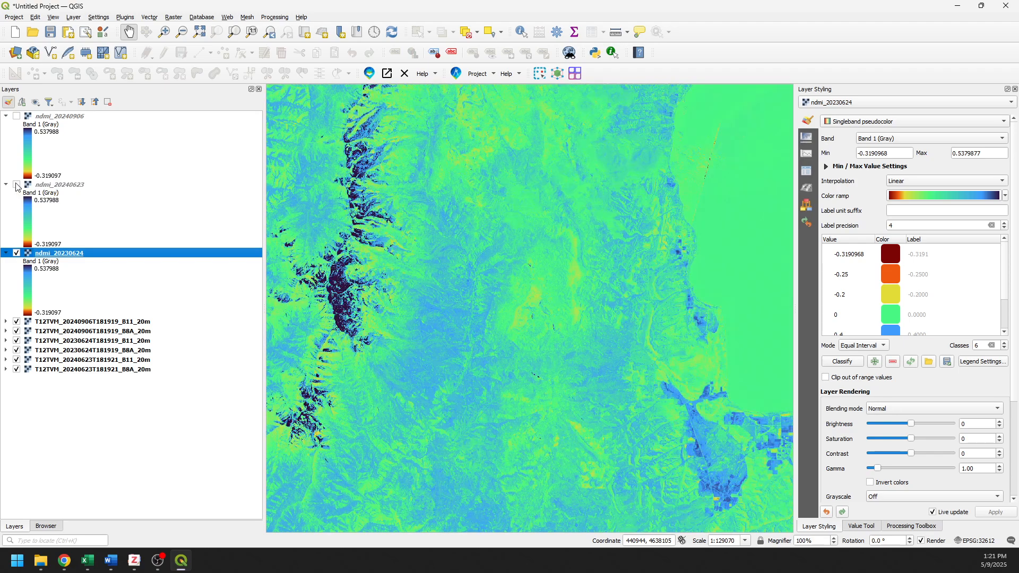
{"action": "left_click", "coordinate": [17, 185]}
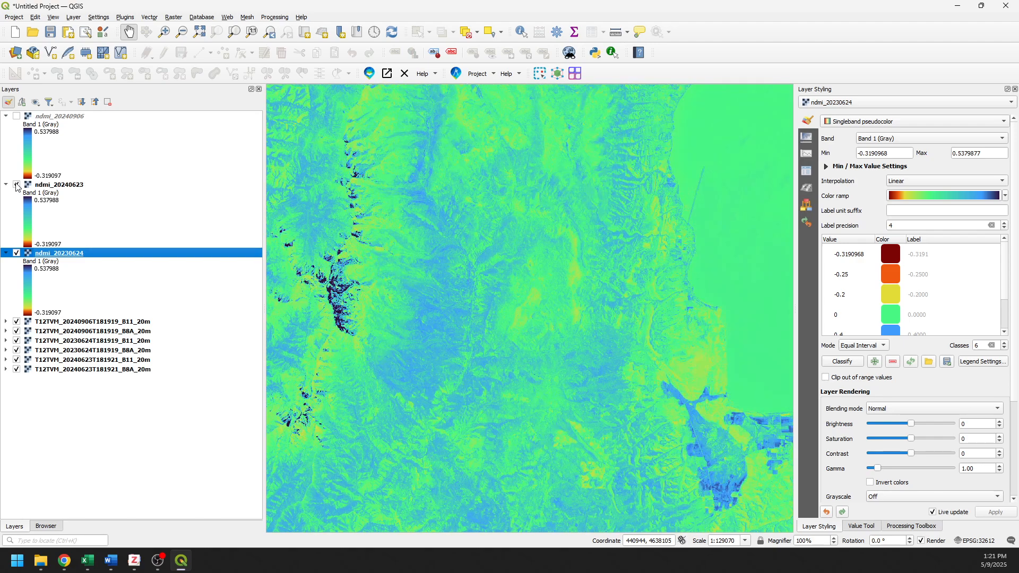
{"action": "left_click", "coordinate": [16, 184]}
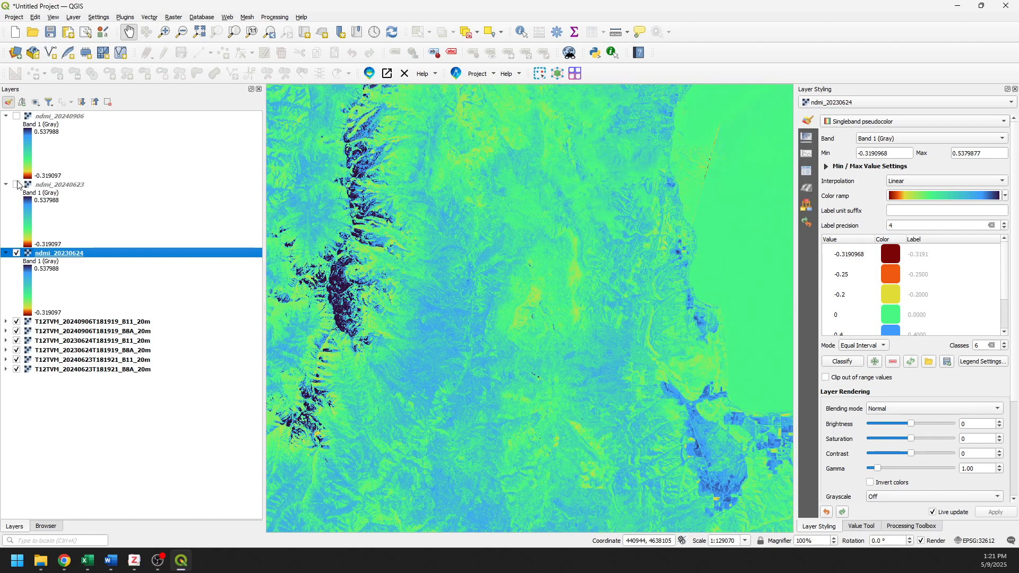
Step: Compare ndmi_20240906 with ndmi_20230624 by repeatedly toggling the visibility of ndmi_20240906, leaving it shown
{"action": "left_click", "coordinate": [17, 118]}
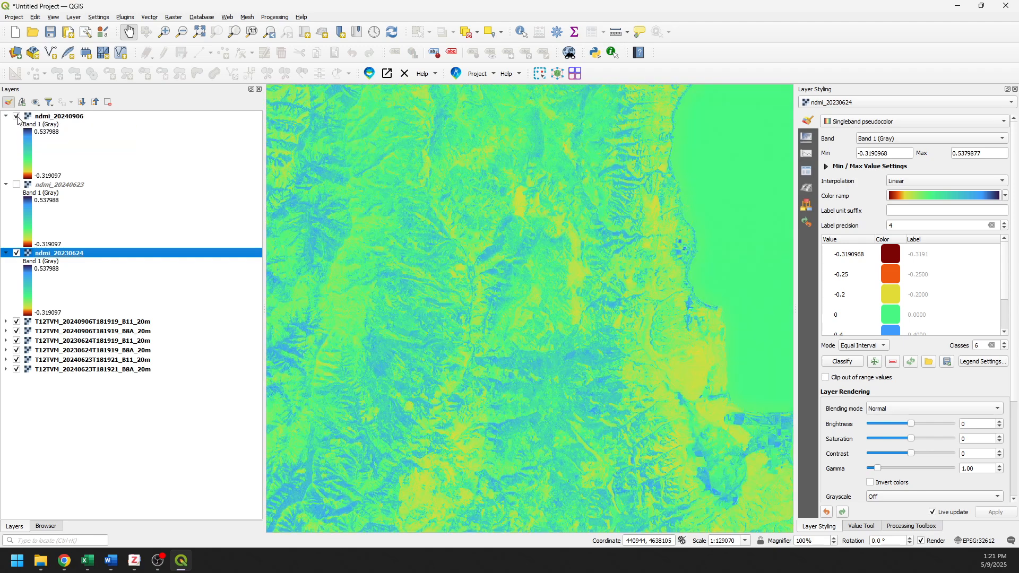
{"action": "left_click", "coordinate": [17, 116]}
{"action": "left_click", "coordinate": [16, 117]}
{"action": "left_click", "coordinate": [17, 117]}
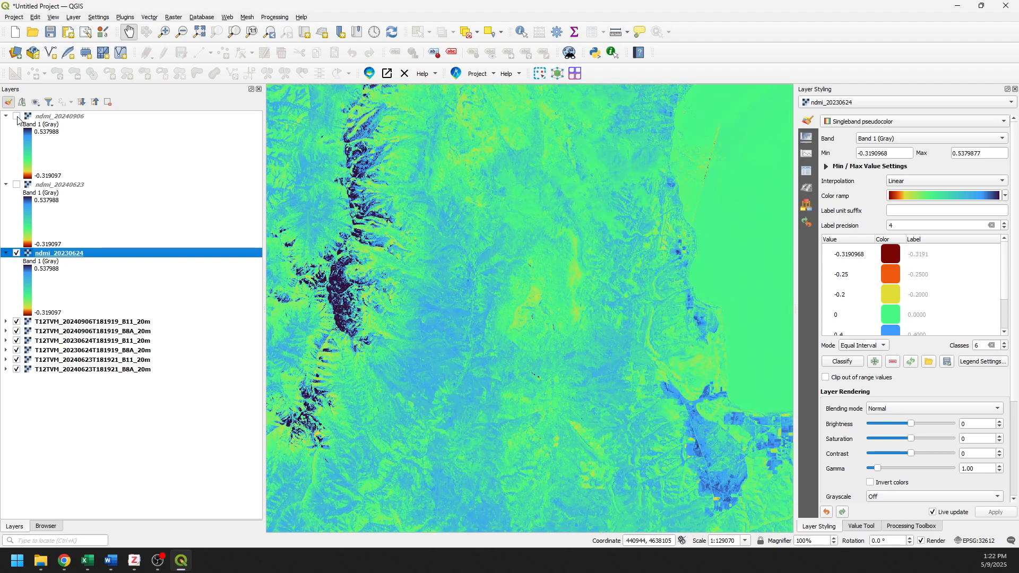
{"action": "left_click", "coordinate": [17, 116]}
{"action": "left_click", "coordinate": [16, 117]}
{"action": "left_click", "coordinate": [17, 117]}
{"action": "left_click", "coordinate": [17, 116]}
{"action": "left_click", "coordinate": [17, 117]}
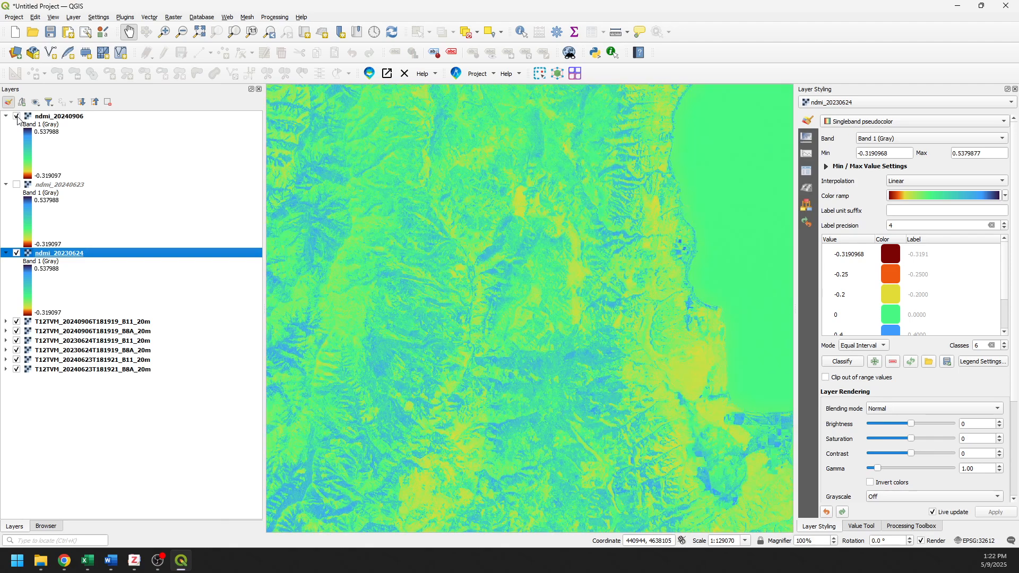
Step: Show ndmi_20240623 again, narrow the layer list, and order the NDMI layers by date as ndmi_20230624, ndmi_20240623, ndmi_20240906
{"action": "left_click", "coordinate": [16, 185]}
{"action": "left_click_drag", "start_coordinate": [265, 313], "coordinate": [171, 312]}
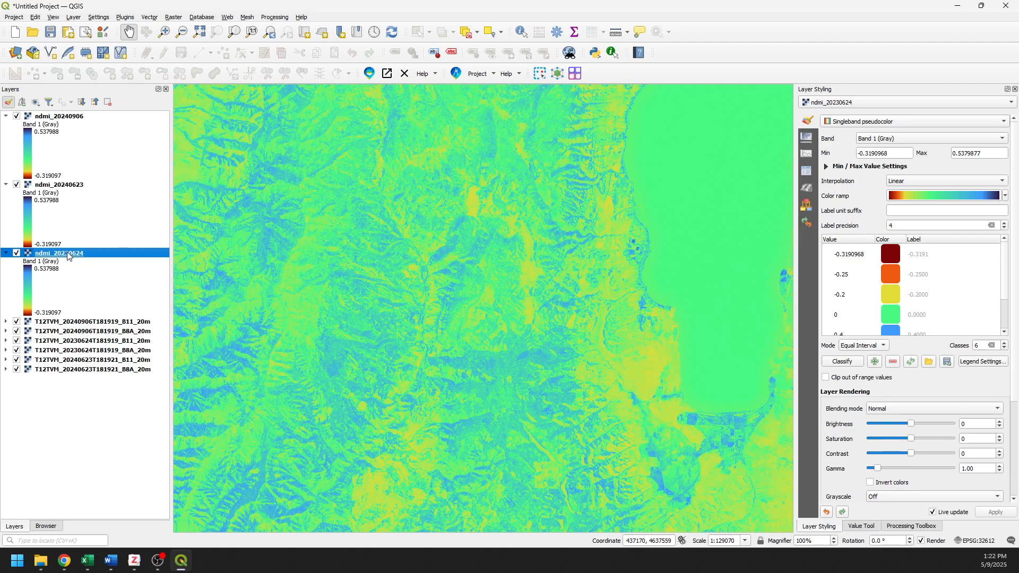
{"action": "left_click_drag", "start_coordinate": [88, 117], "coordinate": [88, 118]}
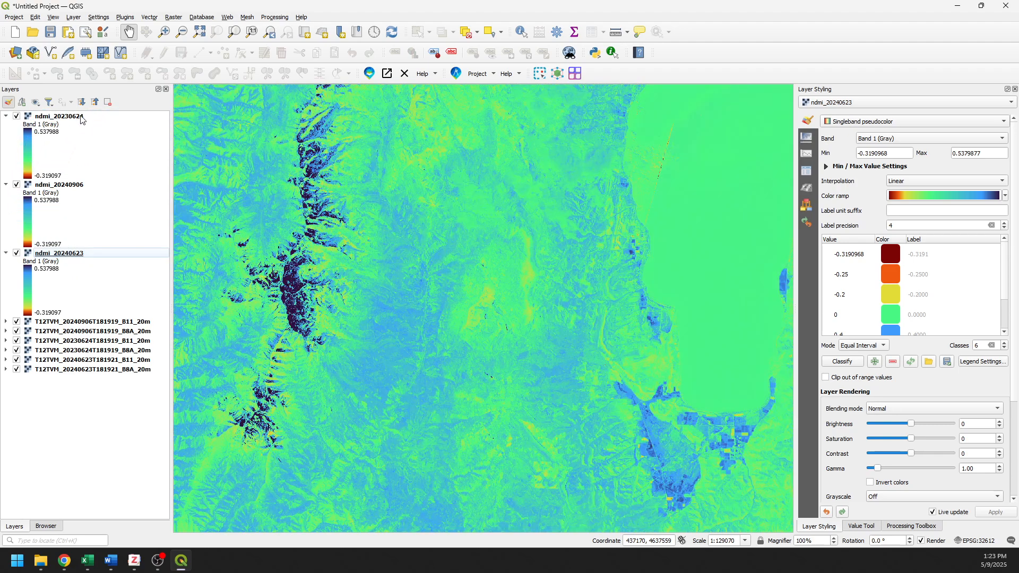
{"action": "left_click", "coordinate": [64, 185]}
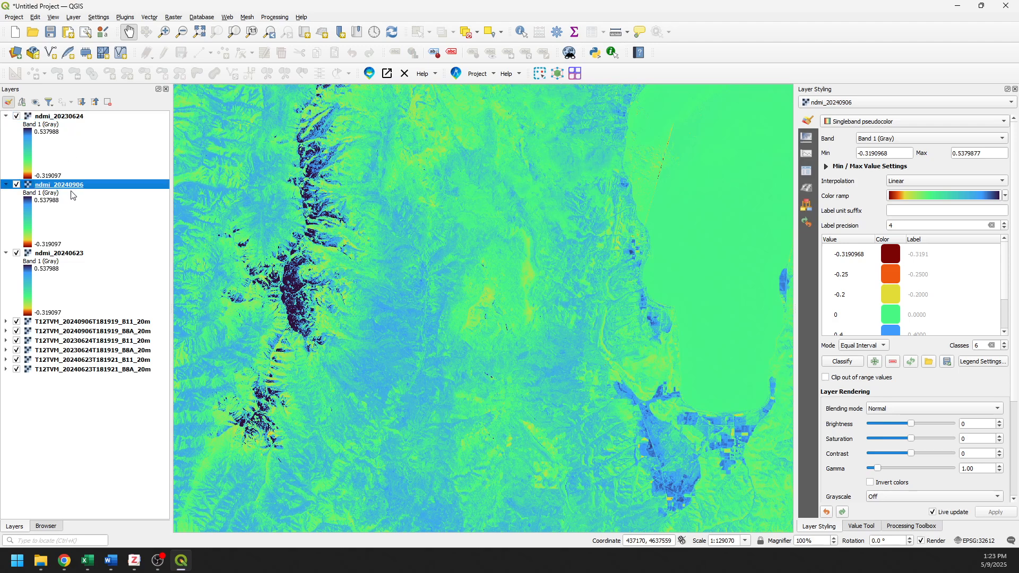
{"action": "left_click_drag", "start_coordinate": [72, 195], "coordinate": [117, 261]}
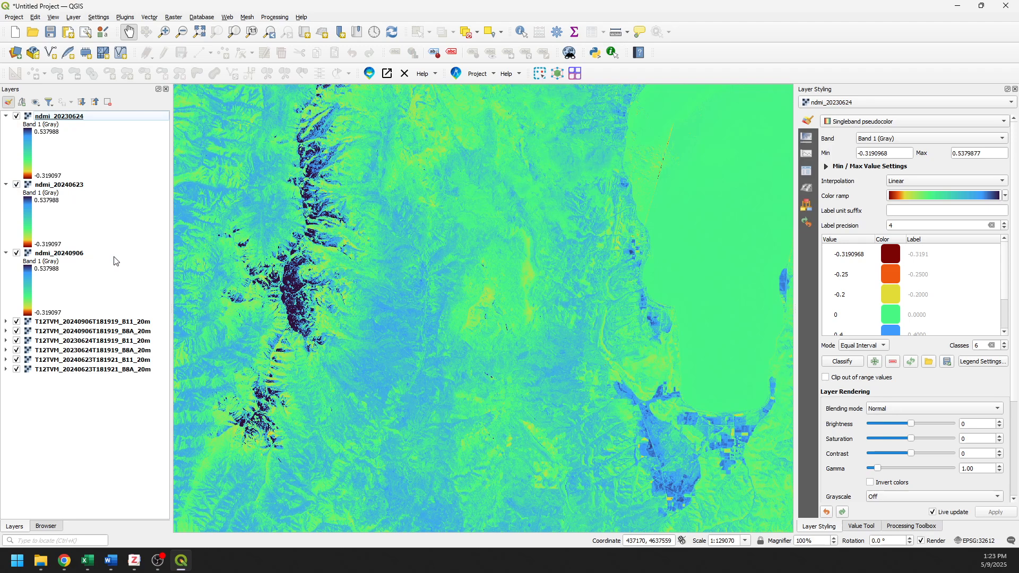
Step: Hide all six B11 and B8A source band layers, leaving only the NDMI layers shown
{"action": "left_click", "coordinate": [17, 323]}
{"action": "left_click", "coordinate": [16, 331]}
{"action": "left_click", "coordinate": [16, 341]}
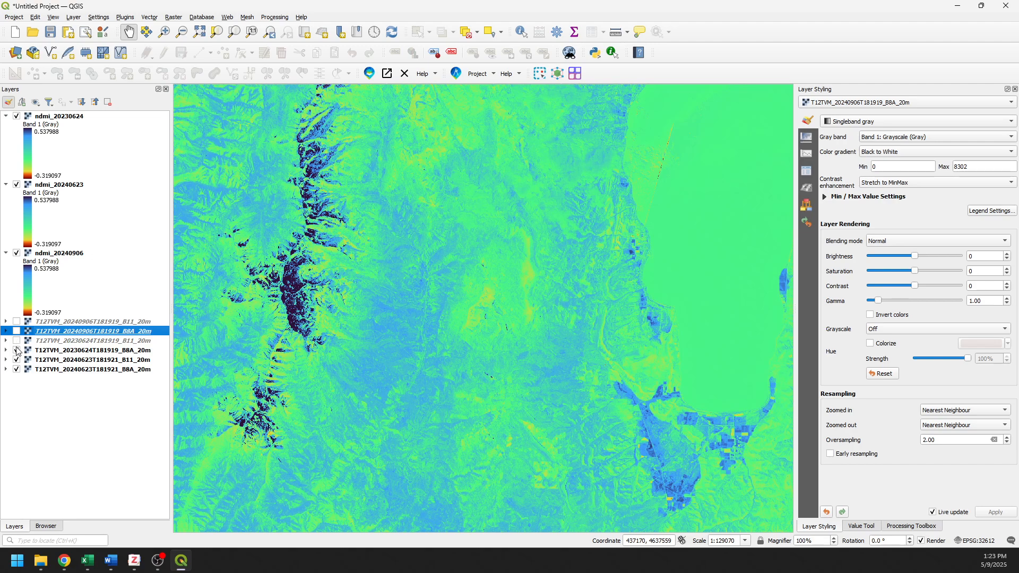
{"action": "left_click", "coordinate": [16, 350]}
{"action": "left_click", "coordinate": [17, 360]}
{"action": "left_click", "coordinate": [17, 370]}
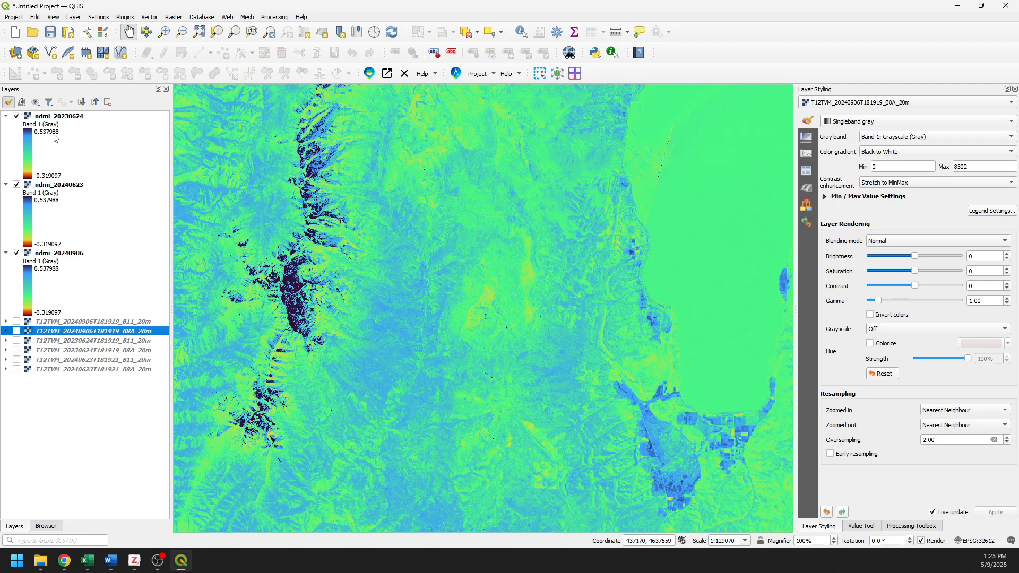
Step: Compute and examine the raster histogram of the ndmi_20230624 layer, then close its properties
{"action": "left_click", "coordinate": [59, 116]}
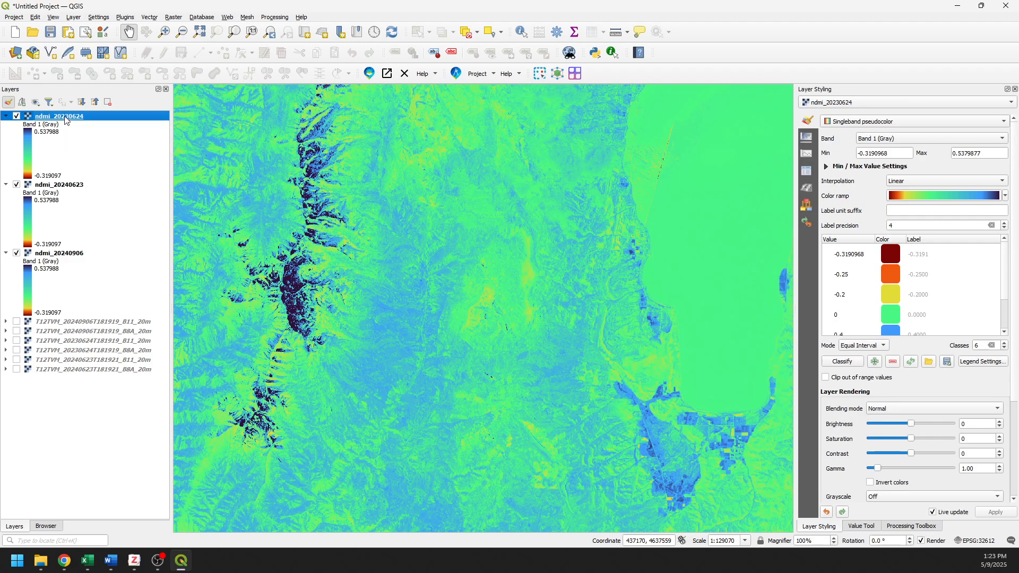
{"action": "double_click", "coordinate": [66, 121]}
{"action": "left_click", "coordinate": [346, 210]}
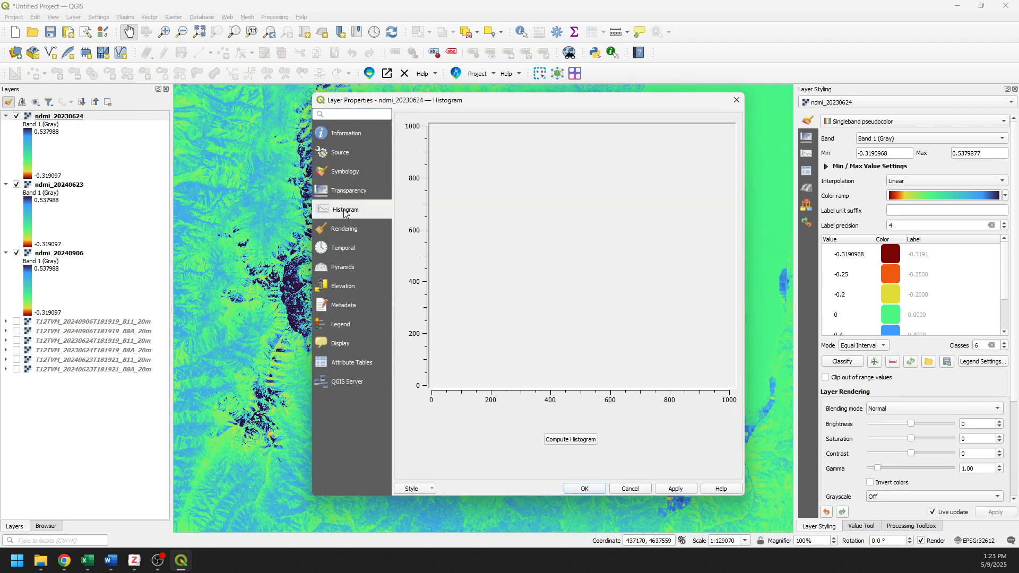
{"action": "left_click", "coordinate": [569, 439]}
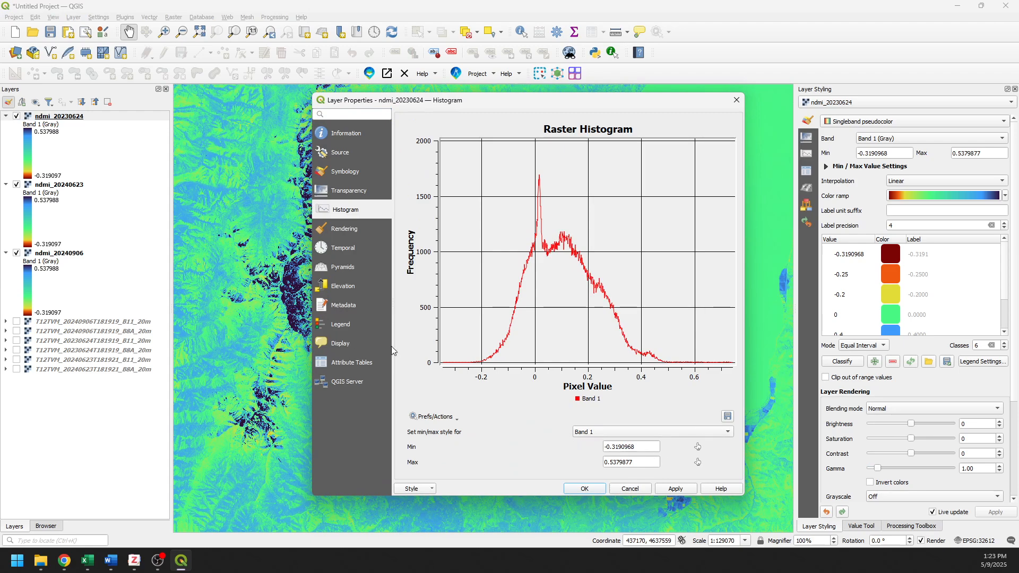
{"action": "left_click_drag", "start_coordinate": [392, 347], "coordinate": [382, 348]}
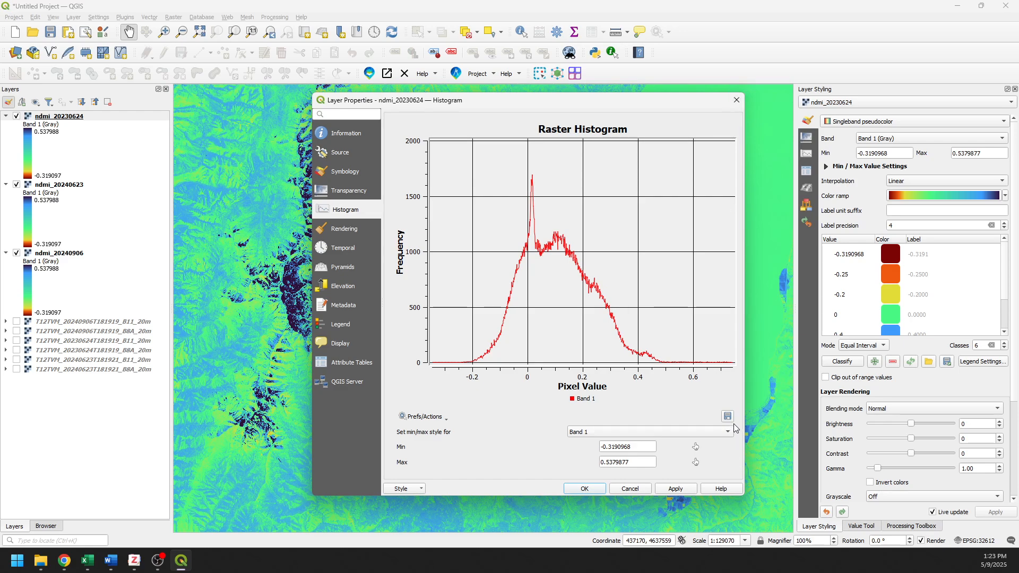
{"action": "left_click", "coordinate": [734, 102]}
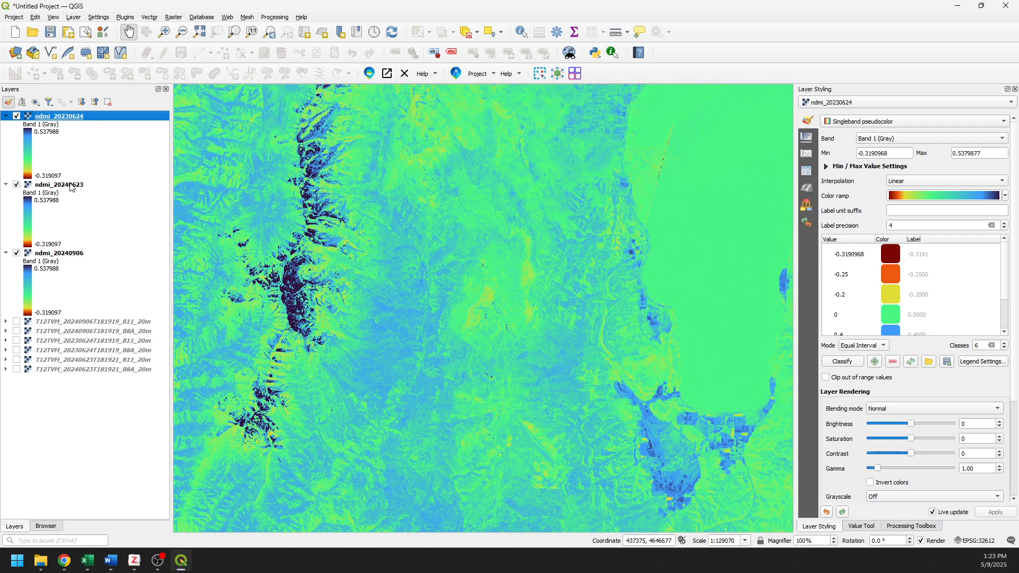
Step: Compute and examine the raster histogram of the ndmi_20240623 layer, then close its properties
{"action": "double_click", "coordinate": [70, 186]}
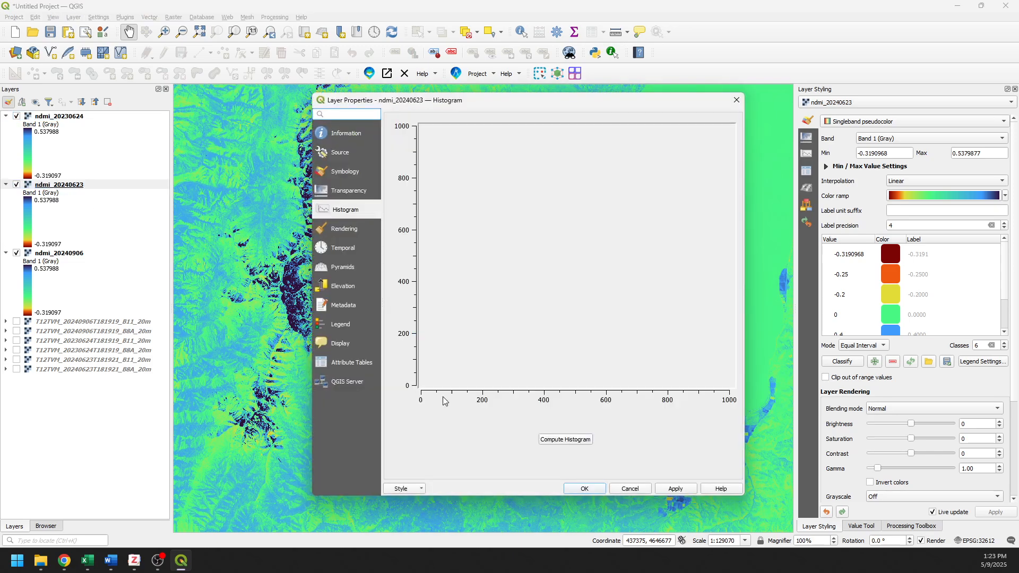
{"action": "left_click", "coordinate": [579, 441]}
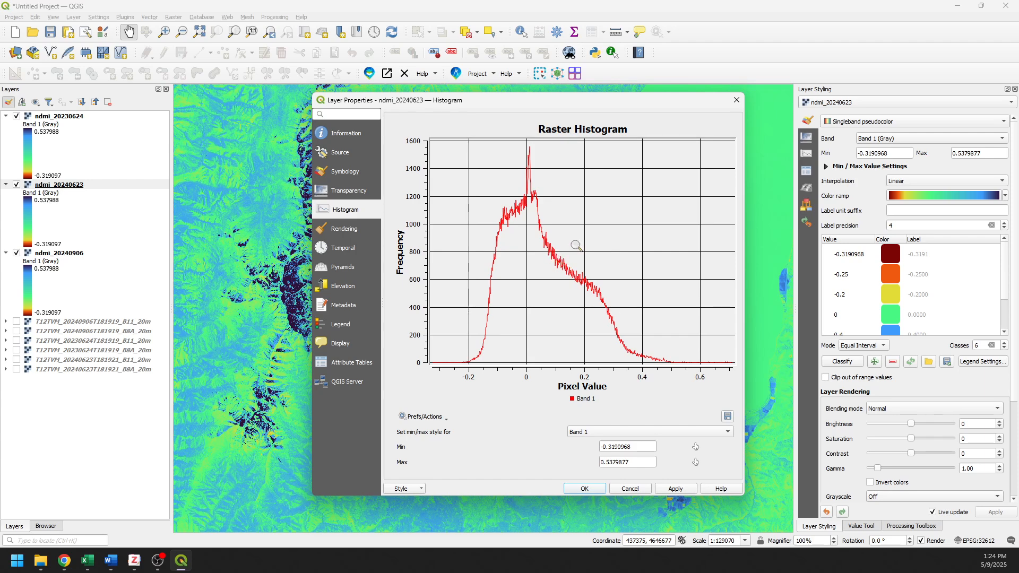
{"action": "left_click", "coordinate": [737, 101]}
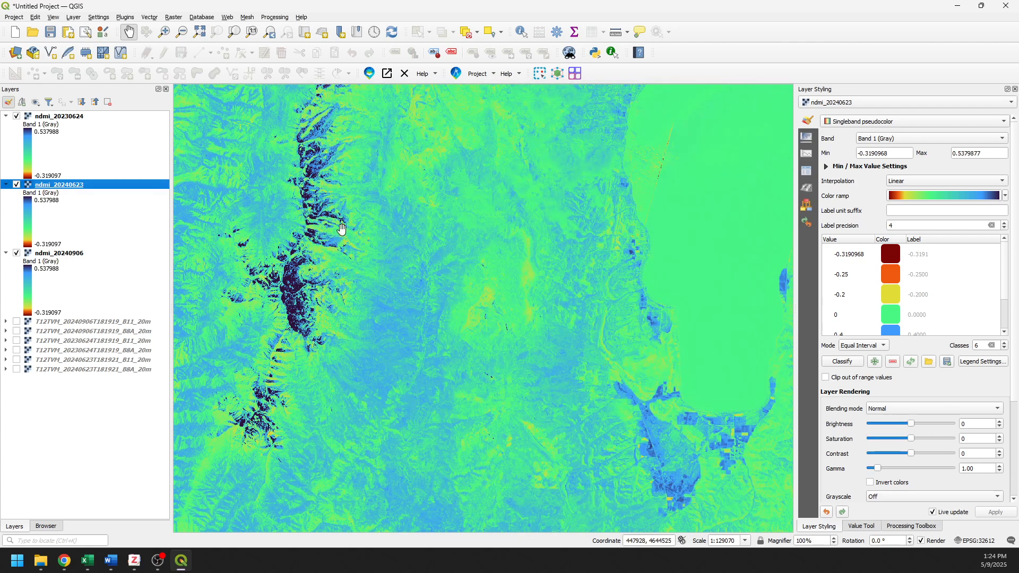
Step: Compute and examine the raster histogram of the ndmi_20240906 layer, then close its properties
{"action": "double_click", "coordinate": [78, 254]}
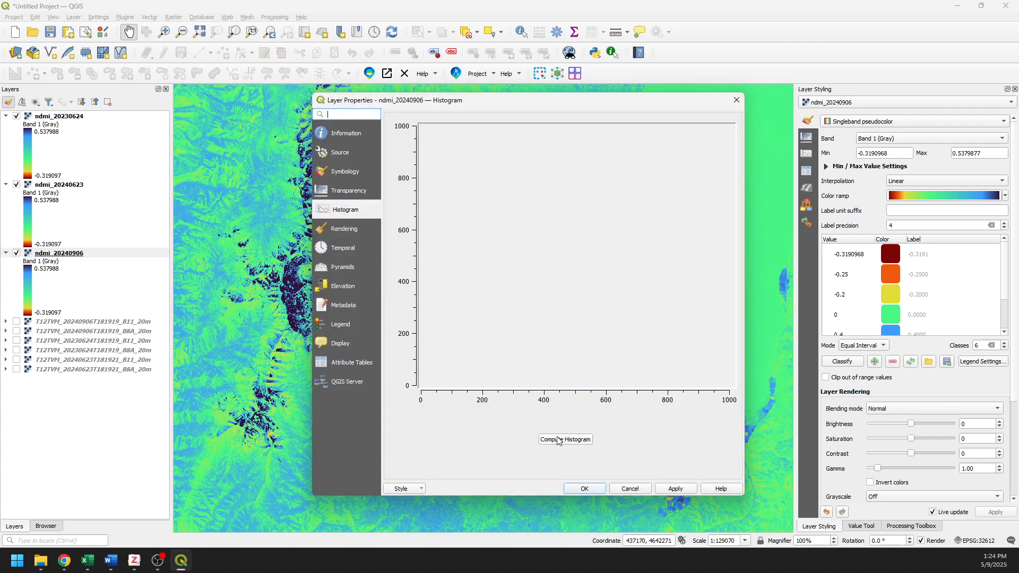
{"action": "left_click", "coordinate": [558, 439]}
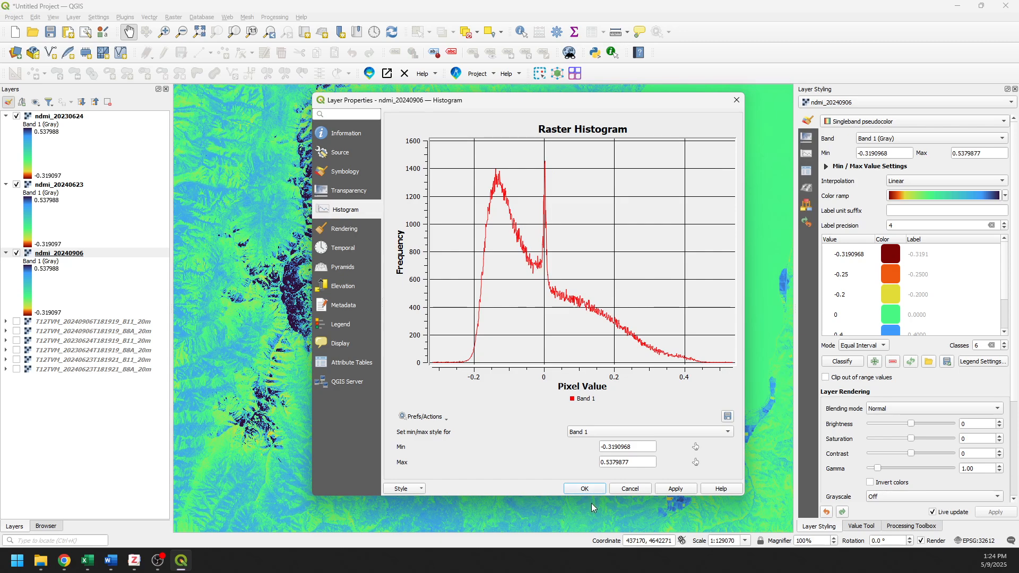
{"action": "left_click", "coordinate": [584, 488]}
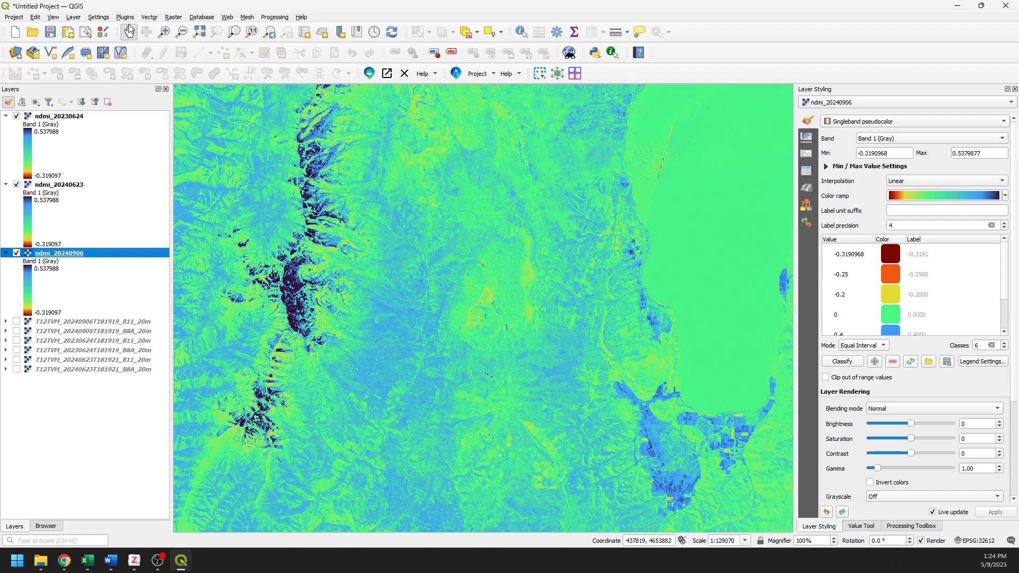
Step: Start Build Virtual Raster with ndmi_20230624, ndmi_20240623 and ndmi_20240906 as inputs, placing each file into a separate band
{"action": "left_click", "coordinate": [176, 18]}
{"action": "mouse_move", "coordinate": [201, 61]}
{"action": "left_click", "coordinate": [294, 62]}
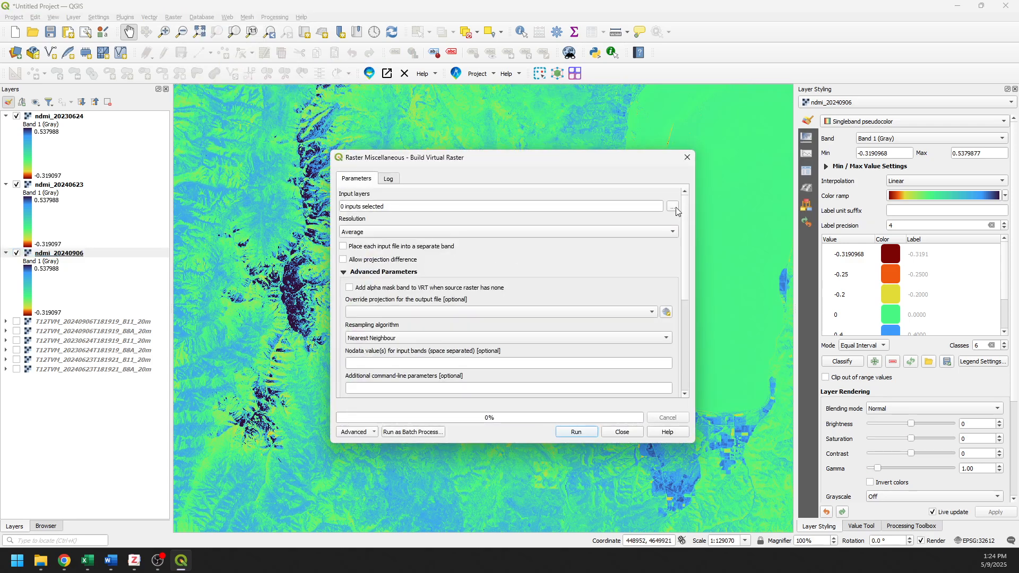
{"action": "left_click", "coordinate": [673, 206]}
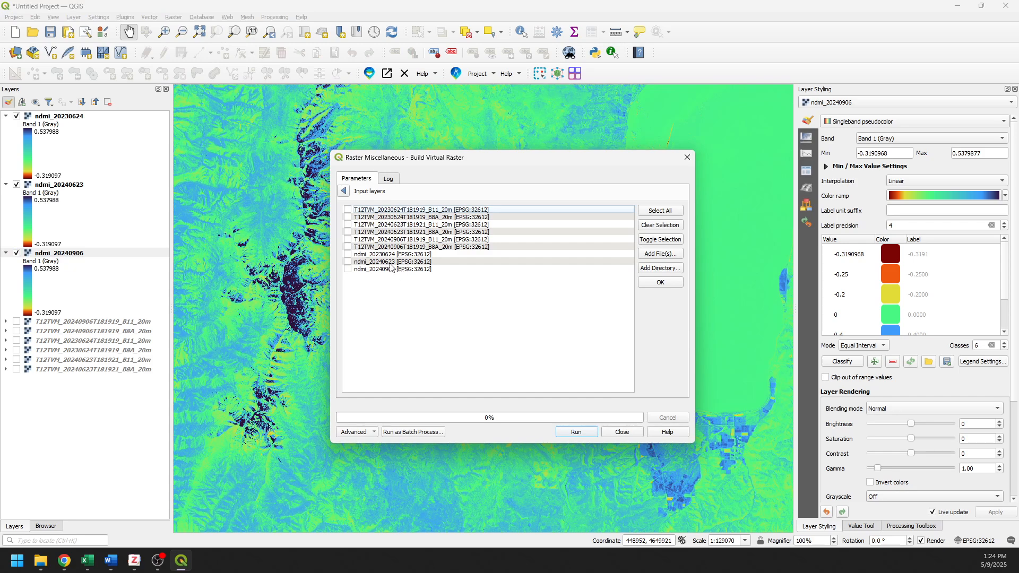
{"action": "left_click", "coordinate": [347, 254]}
{"action": "left_click", "coordinate": [348, 261]}
{"action": "left_click", "coordinate": [658, 284]}
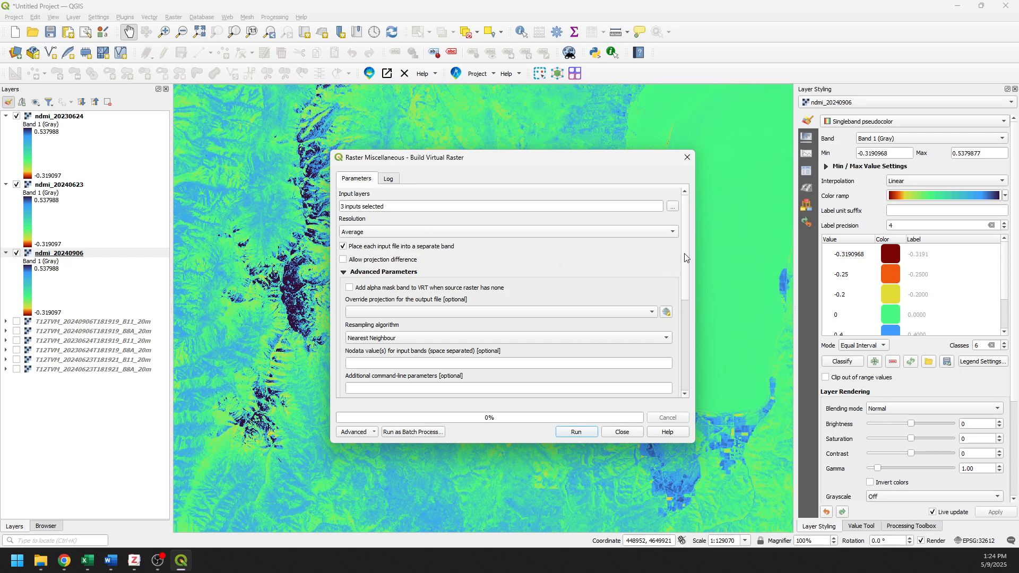
Step: Set the resampling algorithm to Bilinear (2x2 Kernel), build the virtual raster as a temporary file, and close the tool
{"action": "left_click_drag", "start_coordinate": [686, 250], "coordinate": [692, 280]}
{"action": "left_click", "coordinate": [665, 287]}
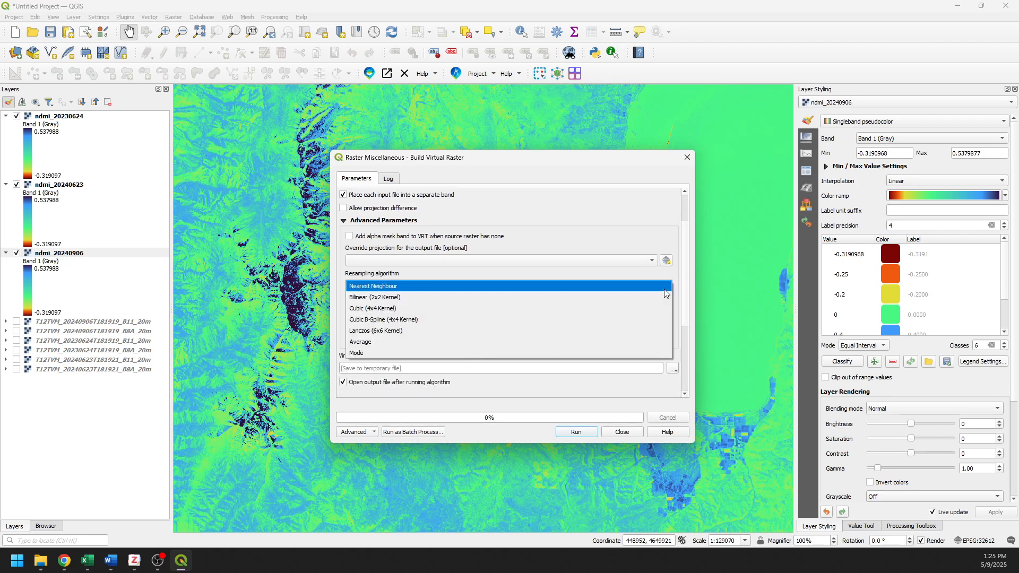
{"action": "left_click", "coordinate": [651, 295]}
{"action": "left_click_drag", "start_coordinate": [688, 293], "coordinate": [692, 354]}
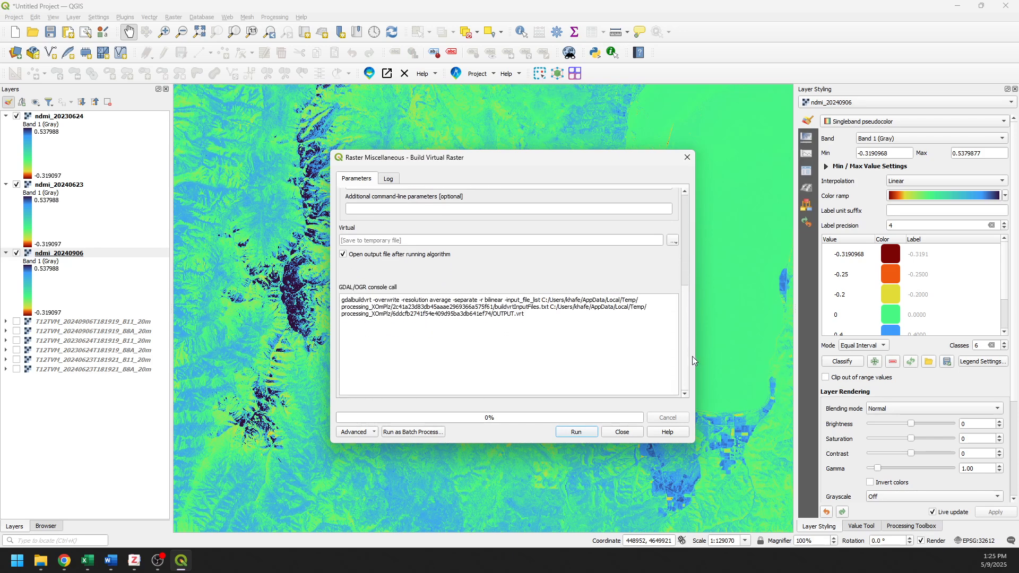
{"action": "left_click", "coordinate": [576, 431]}
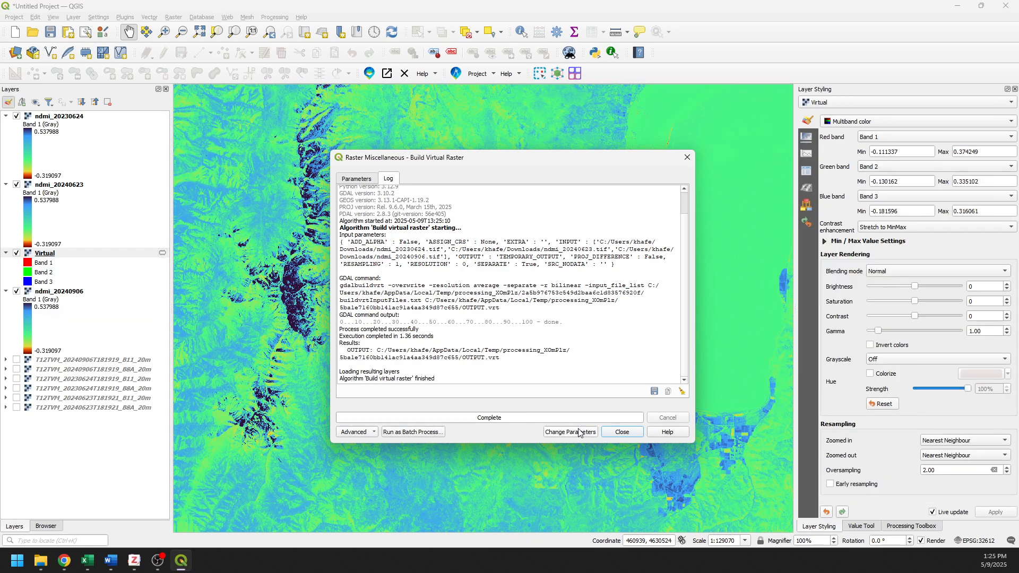
{"action": "left_click", "coordinate": [619, 433]}
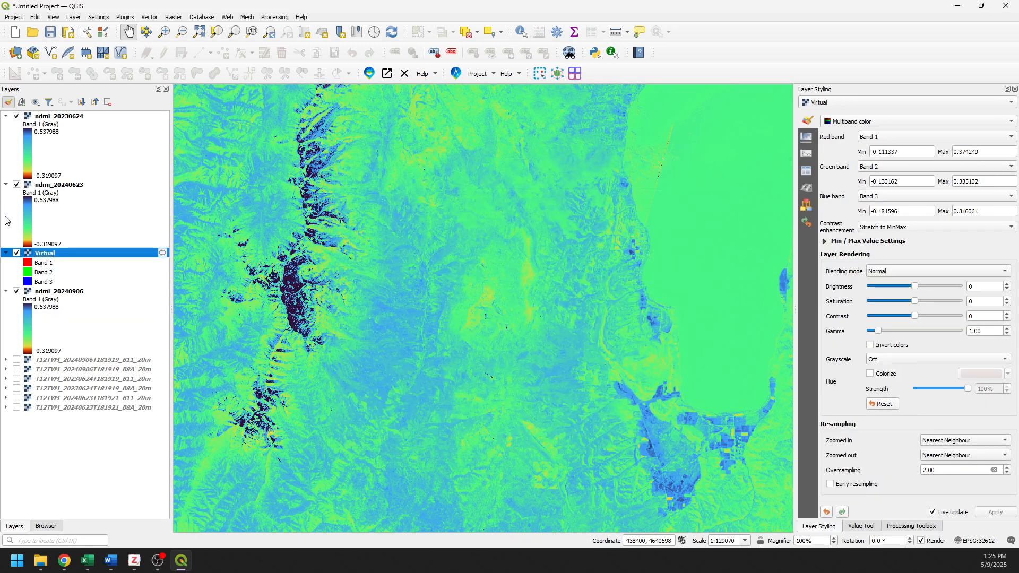
Step: Move the Virtual layer to the top of the layer list to view the composite, then hide it
{"action": "left_click_drag", "start_coordinate": [46, 255], "coordinate": [83, 117]}
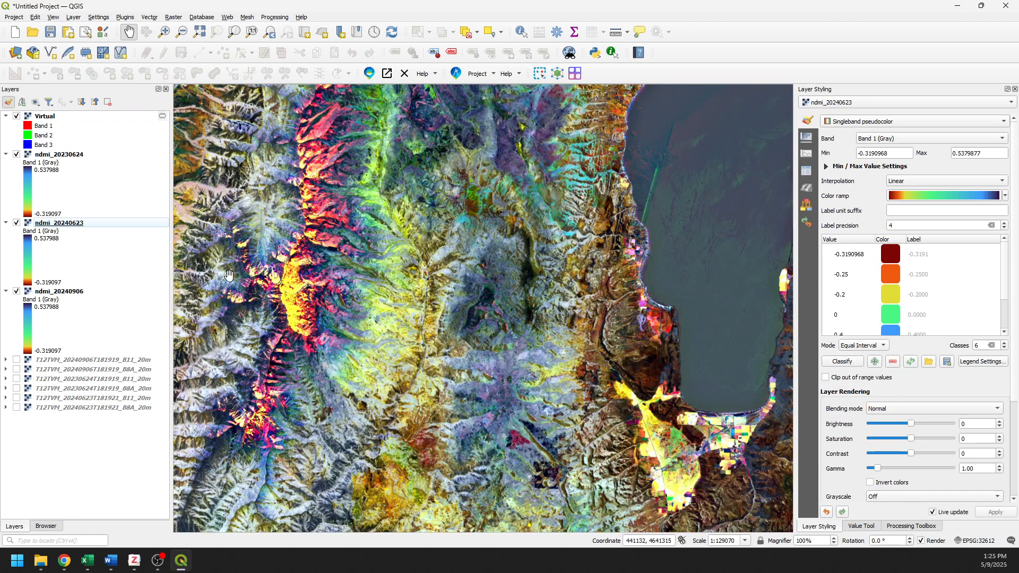
{"action": "left_click", "coordinate": [16, 155]}
{"action": "left_click", "coordinate": [17, 155]}
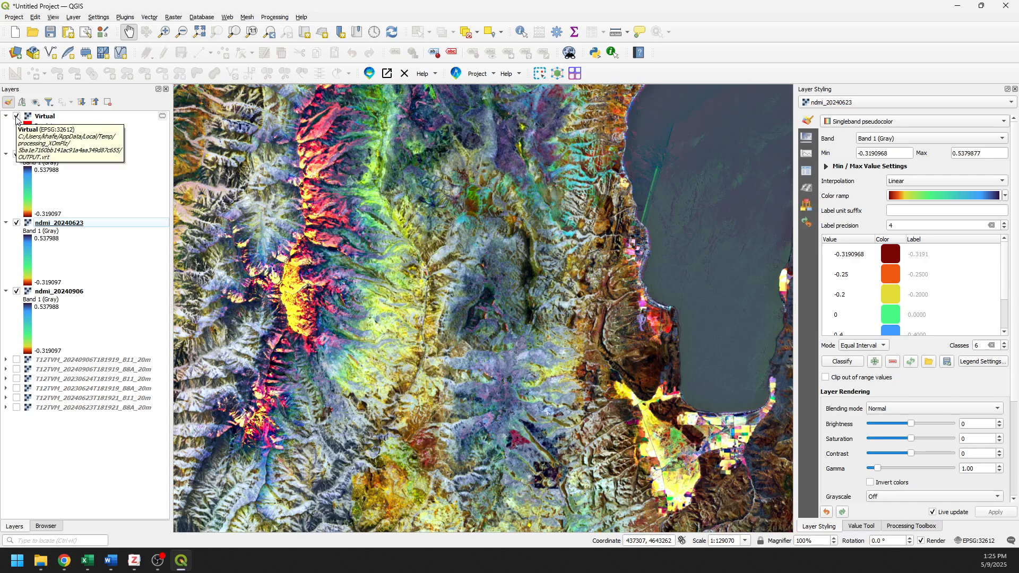
{"action": "left_click", "coordinate": [16, 116]}
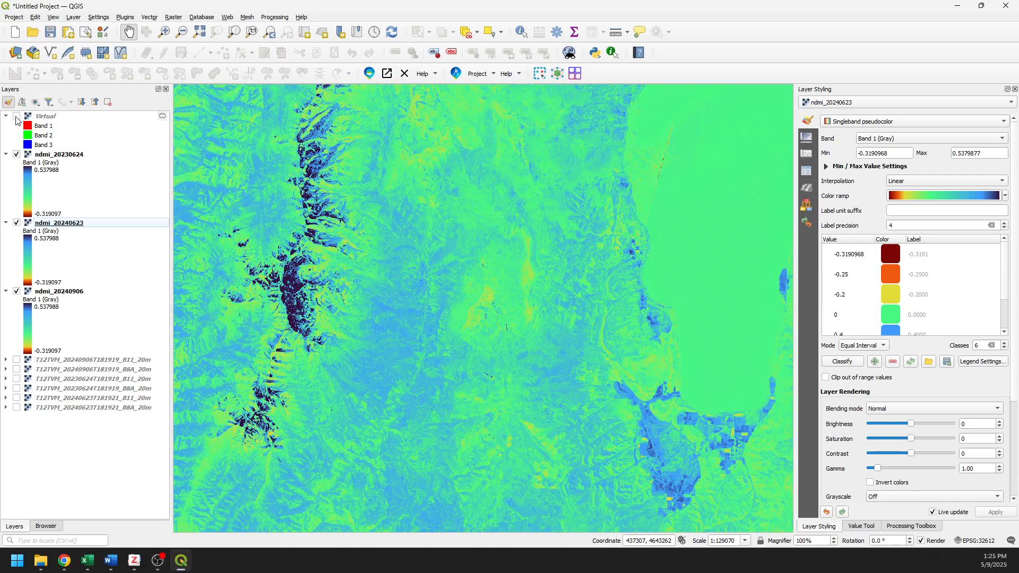
Step: Compute the combined raster histogram of all three bands of the Virtual layer
{"action": "double_click", "coordinate": [43, 119]}
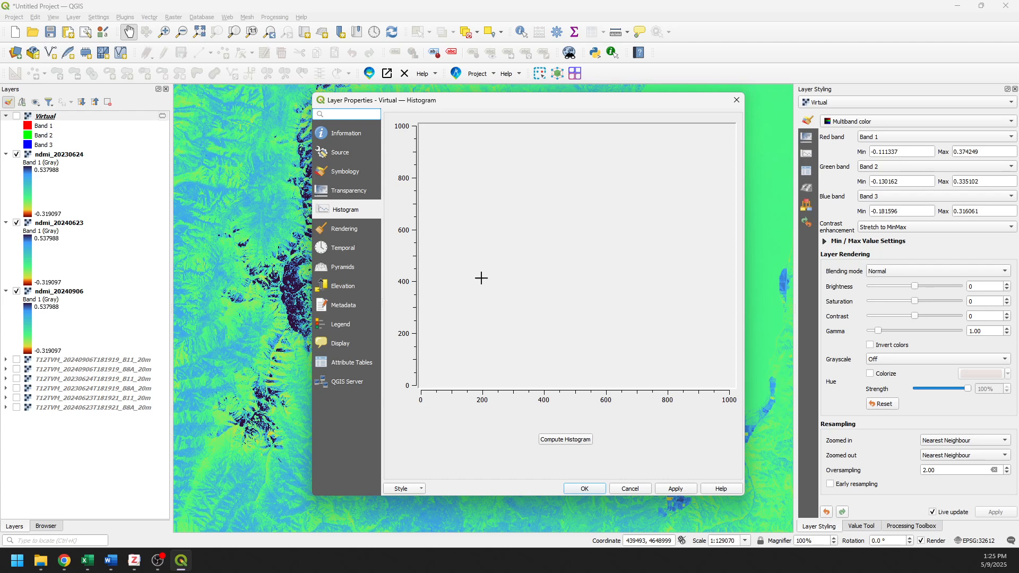
{"action": "left_click", "coordinate": [566, 440]}
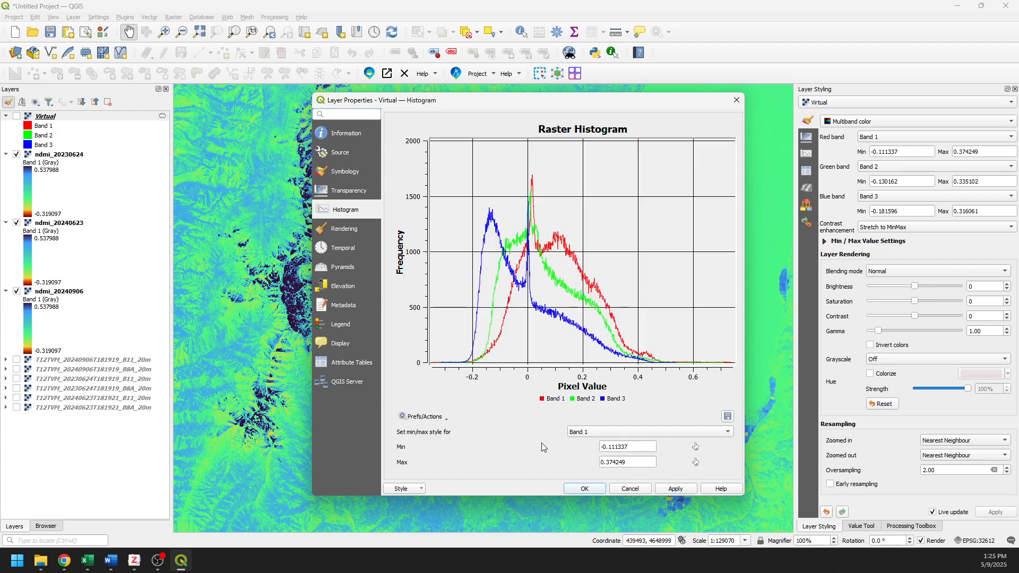